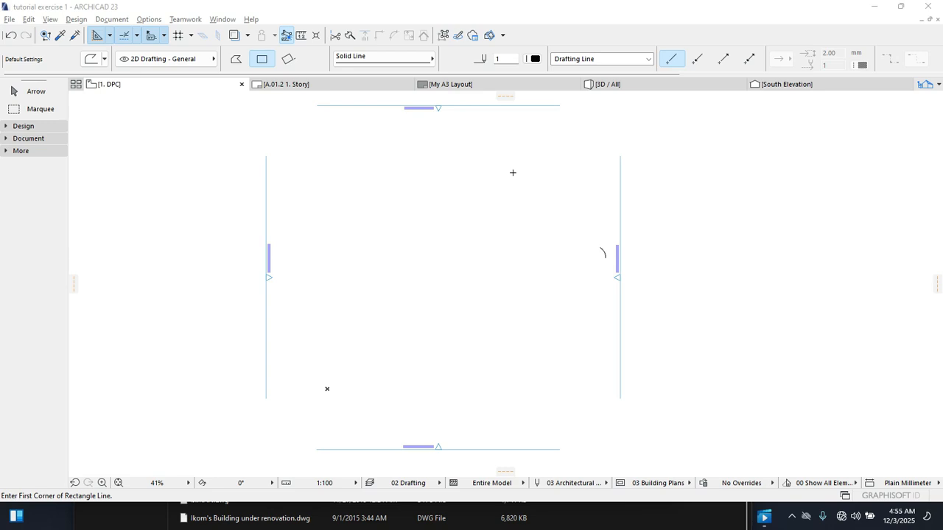
{"action": "left_click", "coordinate": [30, 151]}
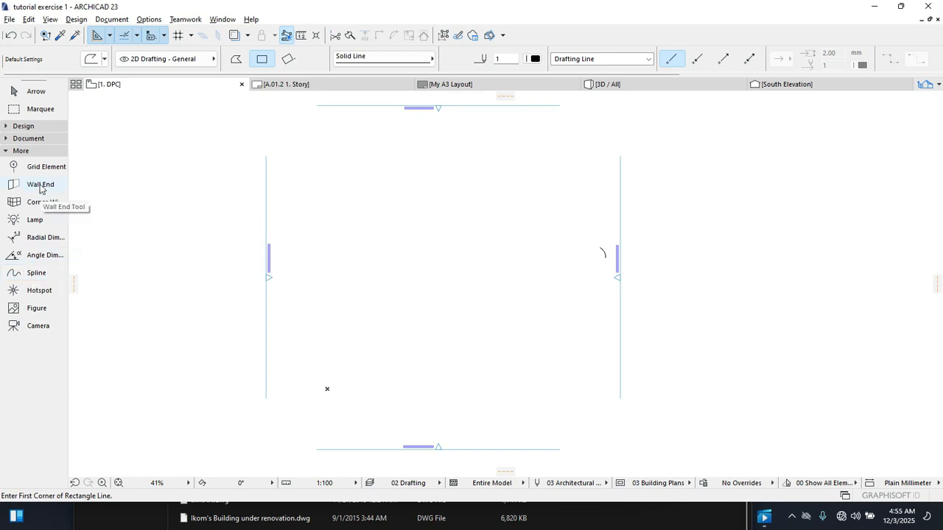
{"action": "left_click", "coordinate": [33, 150]}
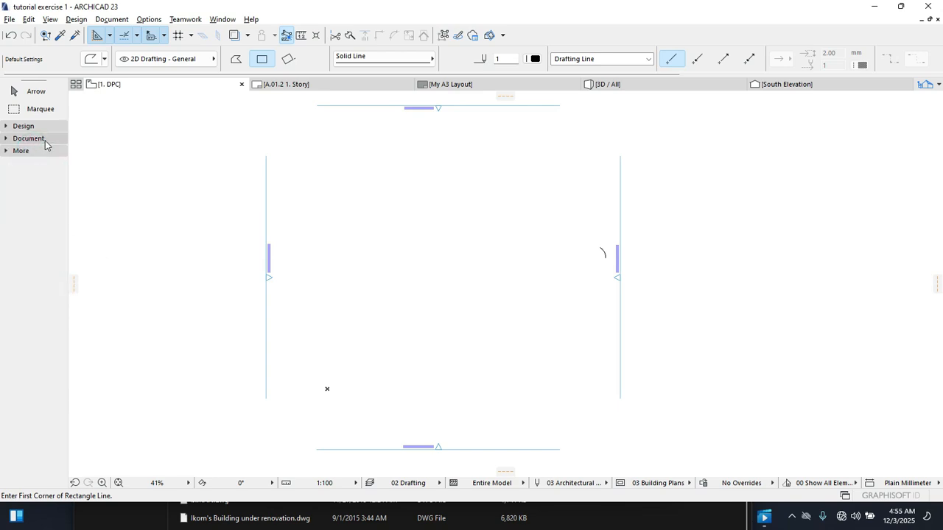
{"action": "left_click", "coordinate": [45, 142]}
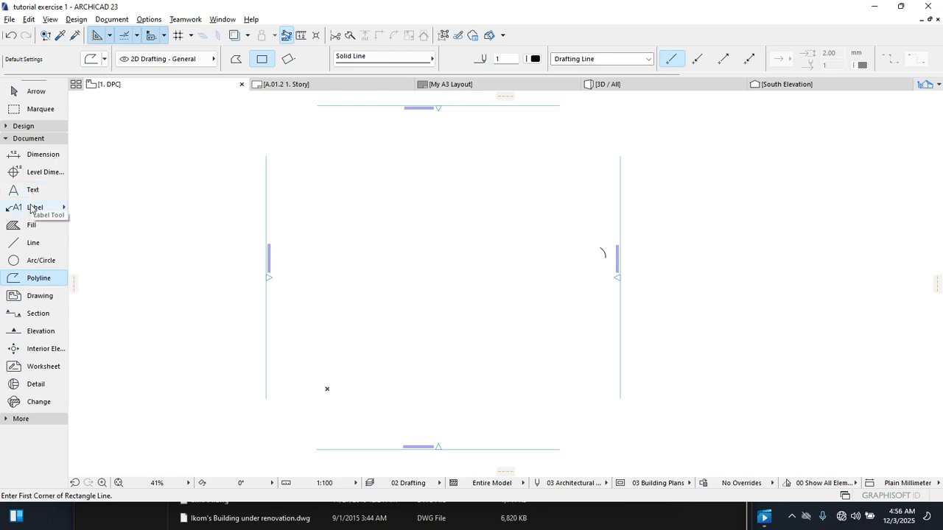
{"action": "left_click", "coordinate": [47, 139]}
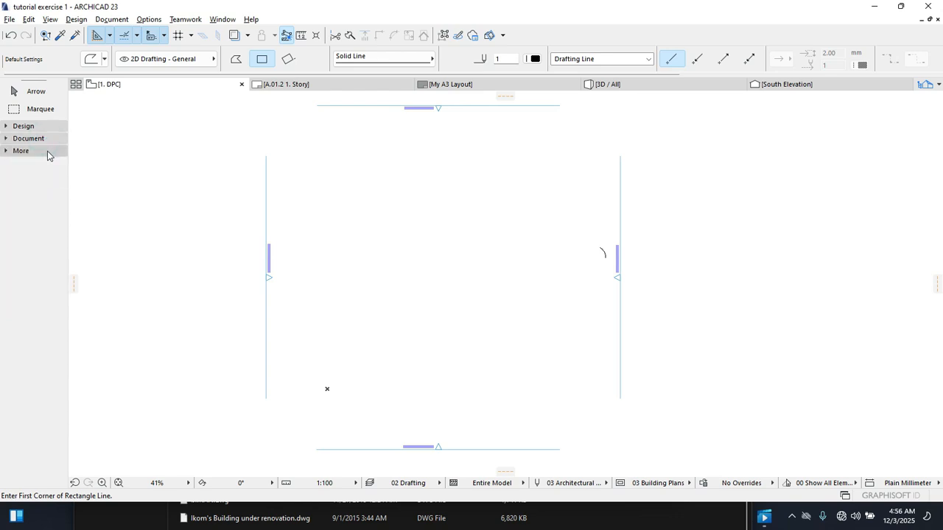
Step: Draw a long wavy Natural spline of about ten nodes across the middle of the floor plan
{"action": "left_click", "coordinate": [47, 151]}
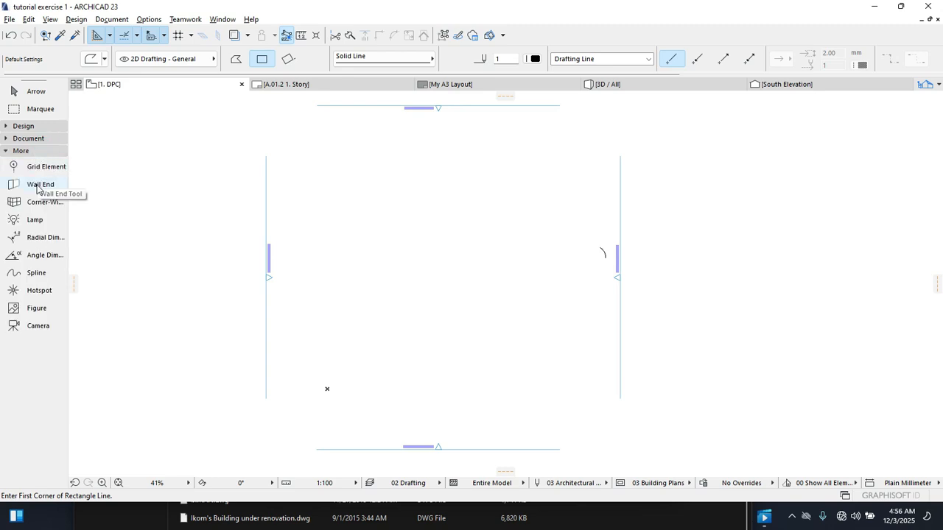
{"action": "left_click", "coordinate": [36, 273]}
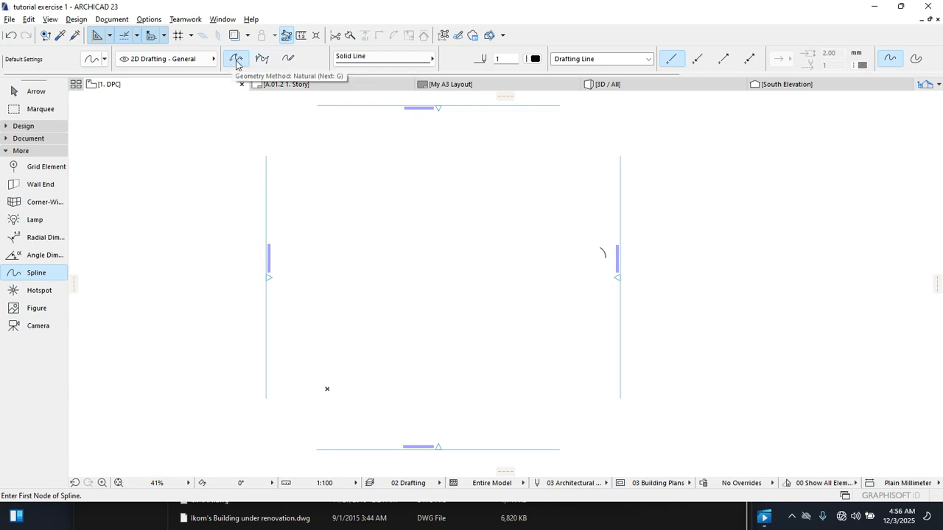
{"action": "left_click", "coordinate": [330, 296]}
{"action": "left_click", "coordinate": [347, 248]}
{"action": "left_click", "coordinate": [384, 283]}
{"action": "left_click", "coordinate": [440, 257]}
{"action": "left_click", "coordinate": [500, 250]}
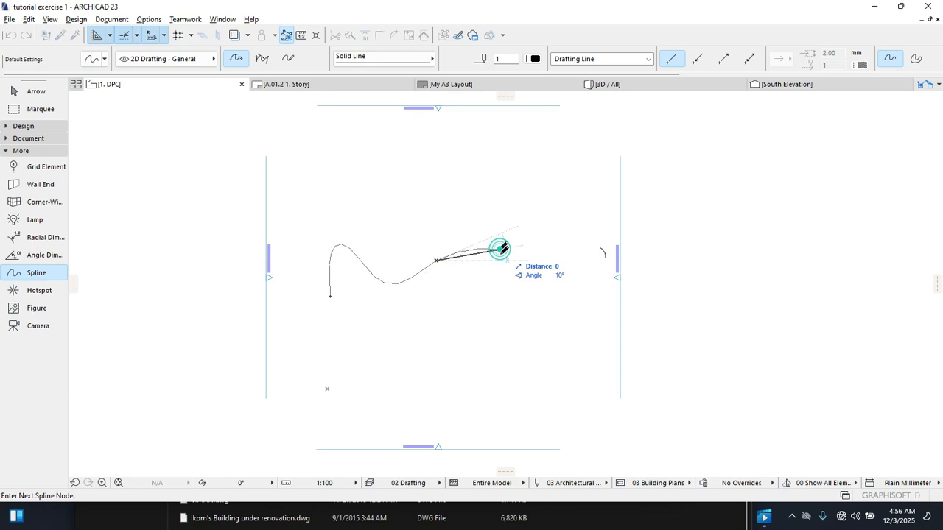
{"action": "left_click", "coordinate": [532, 297]}
{"action": "left_click", "coordinate": [558, 284]}
{"action": "left_click", "coordinate": [568, 293]}
{"action": "left_click", "coordinate": [584, 294]}
{"action": "left_click", "coordinate": [608, 303]}
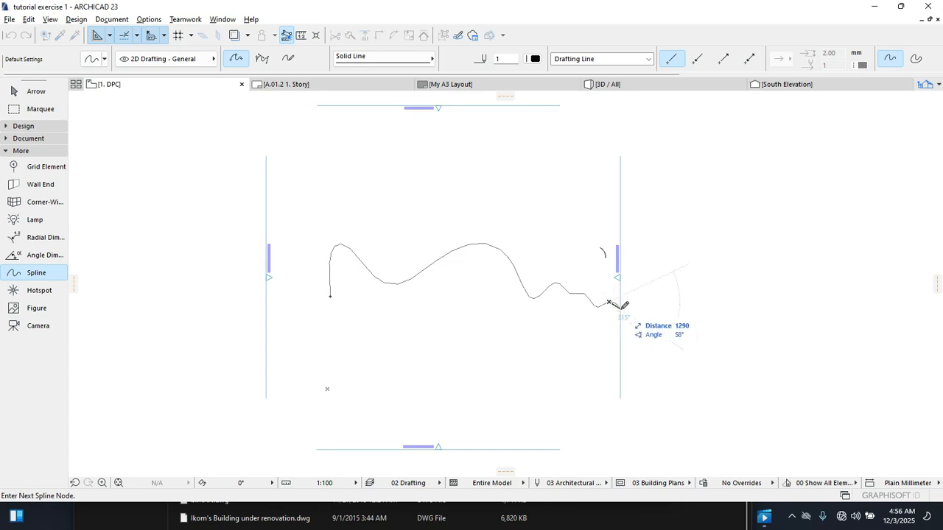
{"action": "right_click", "coordinate": [610, 302]}
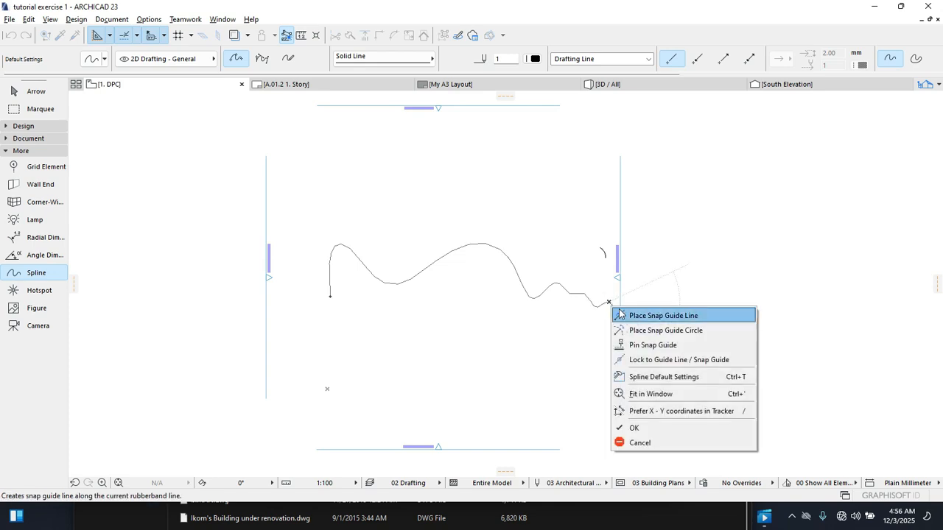
{"action": "left_click", "coordinate": [662, 434]}
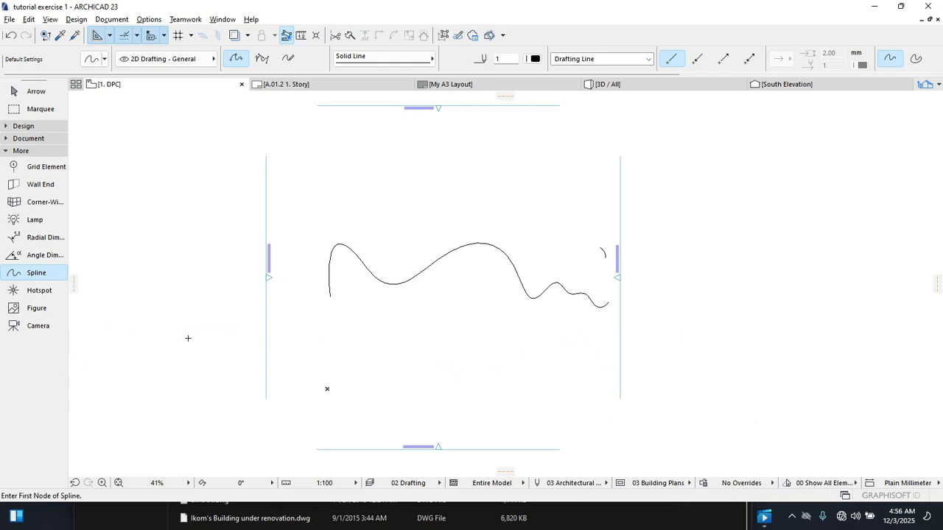
{"action": "left_click", "coordinate": [323, 200]}
{"action": "left_click", "coordinate": [381, 176]}
{"action": "left_click", "coordinate": [400, 205]}
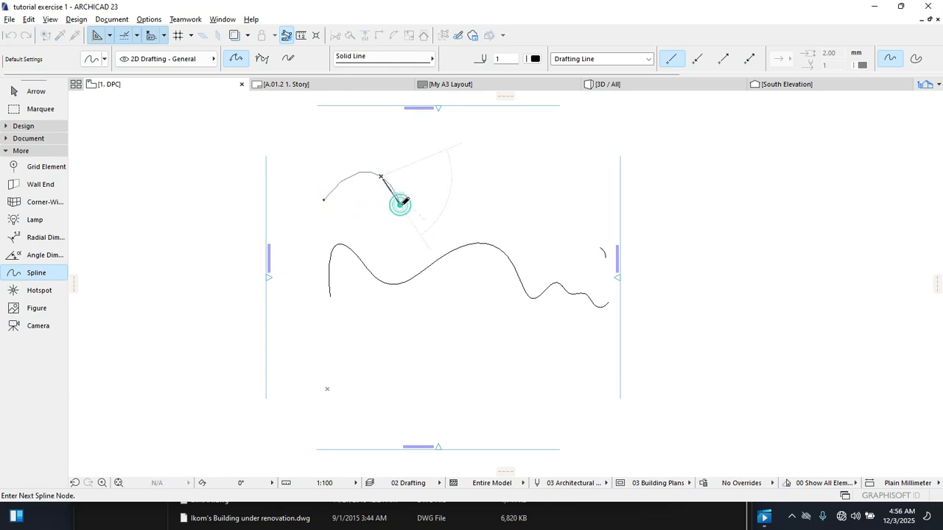
{"action": "left_click", "coordinate": [434, 190]}
{"action": "left_click", "coordinate": [476, 200]}
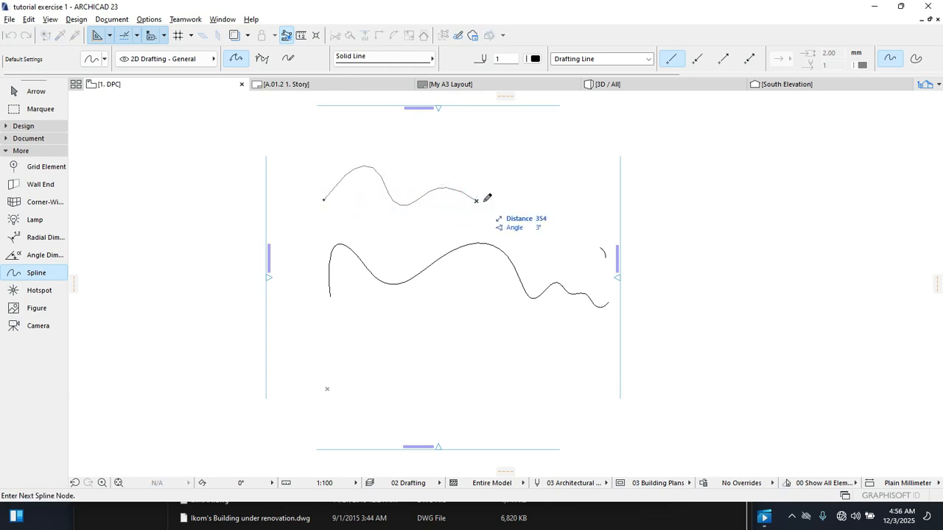
{"action": "key", "text": "Escape"}
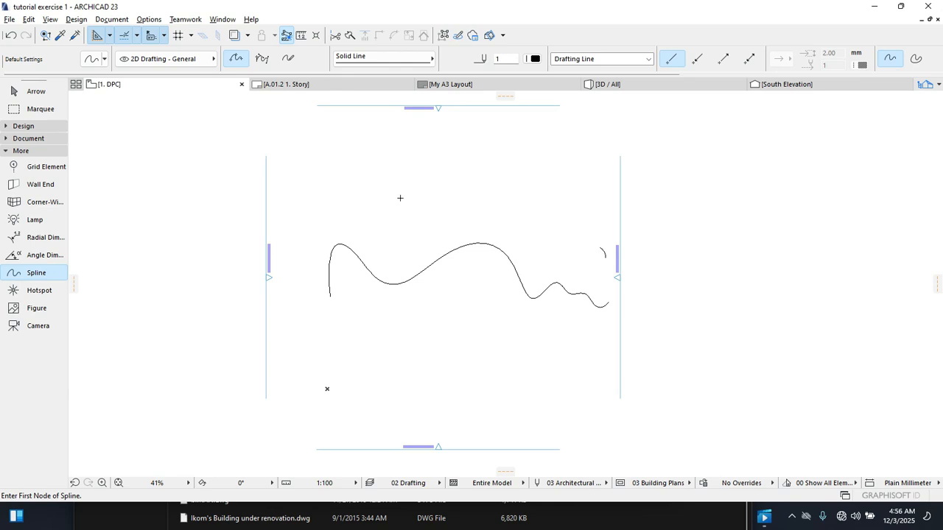
Step: Draw a second wavy Natural spline of six nodes above the left part of the long spline
{"action": "left_click", "coordinate": [319, 191]}
{"action": "left_click", "coordinate": [369, 179]}
{"action": "left_click", "coordinate": [375, 198]}
{"action": "left_click", "coordinate": [422, 188]}
{"action": "left_click", "coordinate": [468, 206]}
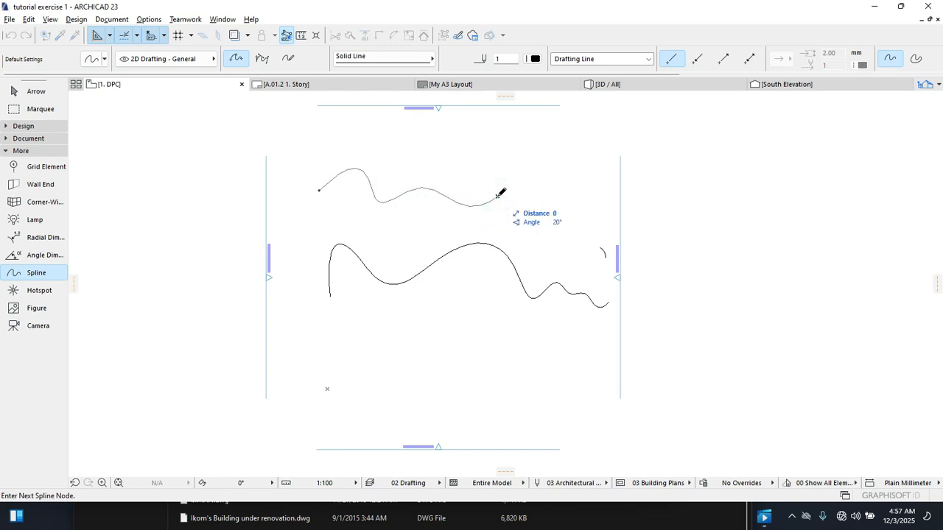
{"action": "double_click", "coordinate": [498, 198]}
Step: Draw a short Natural spline of five nodes to the right of the upper wavy spline
{"action": "left_click", "coordinate": [535, 163]}
{"action": "left_click", "coordinate": [549, 196]}
{"action": "left_click", "coordinate": [571, 180]}
{"action": "left_click", "coordinate": [609, 202]}
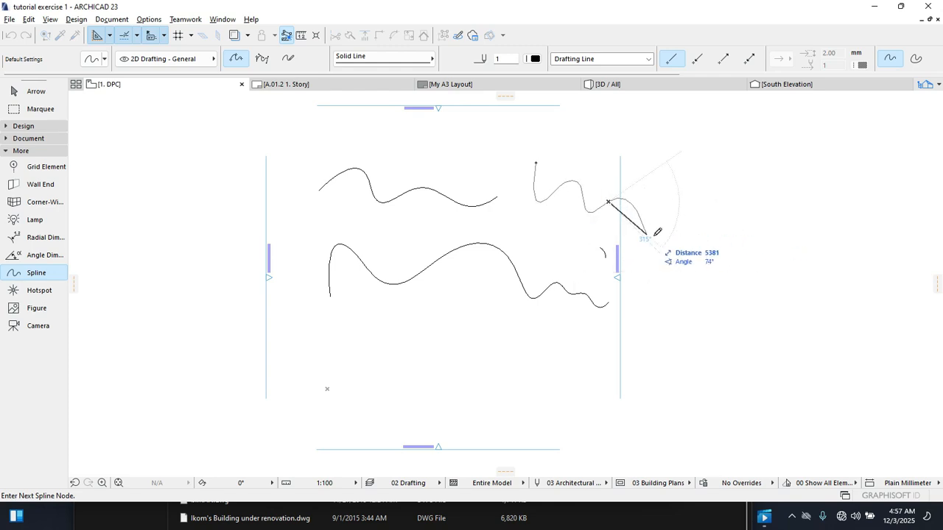
{"action": "right_click", "coordinate": [618, 194]}
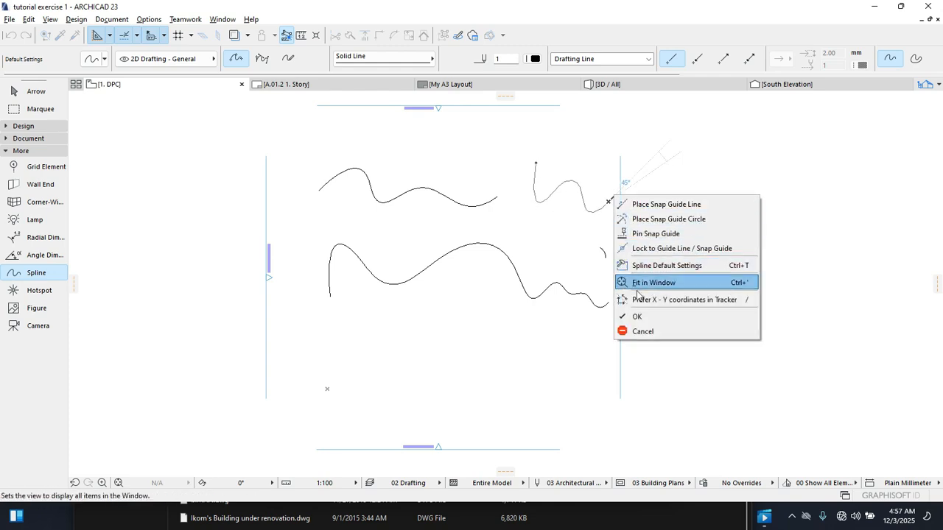
{"action": "left_click", "coordinate": [636, 313]}
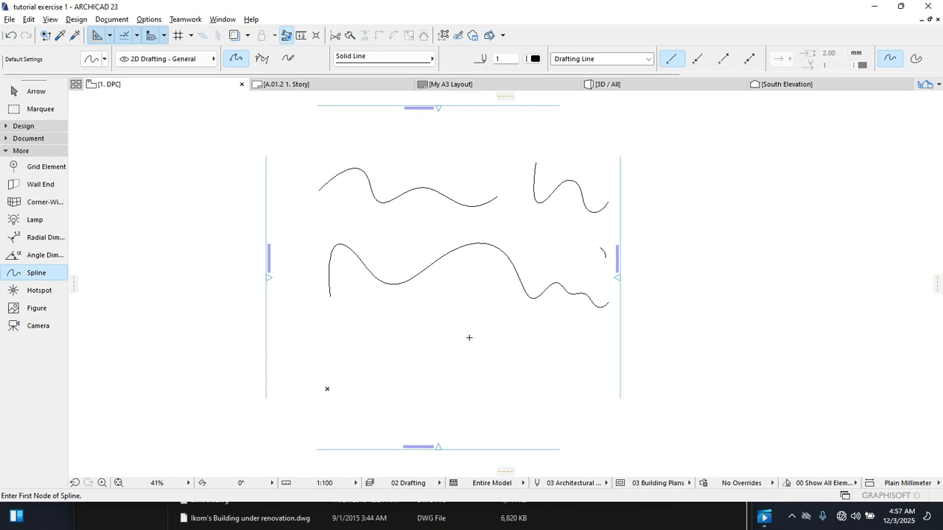
Step: Switch the spline geometry method from Natural to Bezier
{"action": "left_click", "coordinate": [262, 60]}
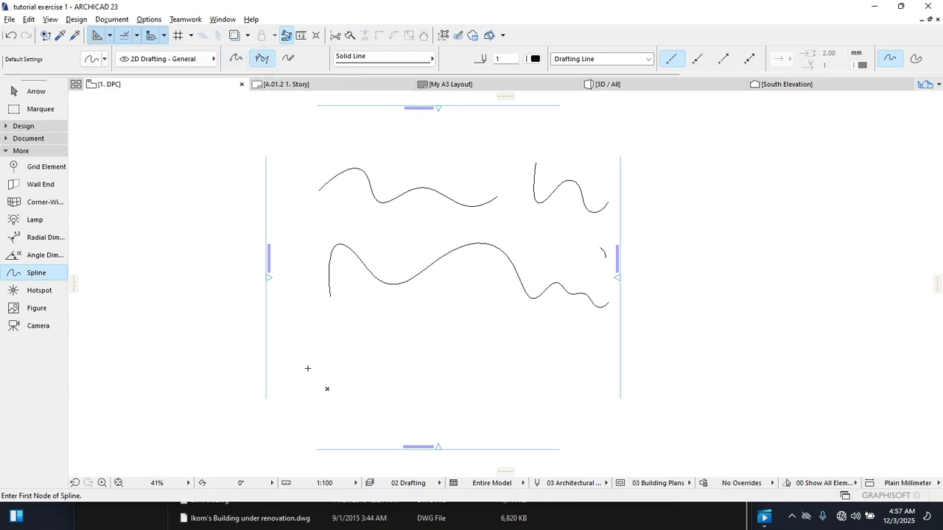
Step: Try drawing a Bezier spline as a zigzag of straight segments below the long wavy spline
{"action": "left_click", "coordinate": [306, 367]}
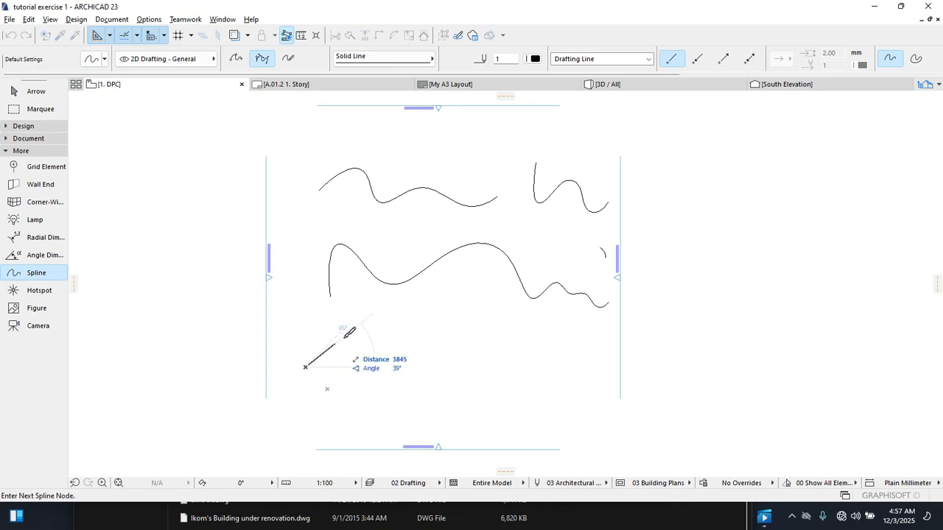
{"action": "left_click", "coordinate": [346, 333]}
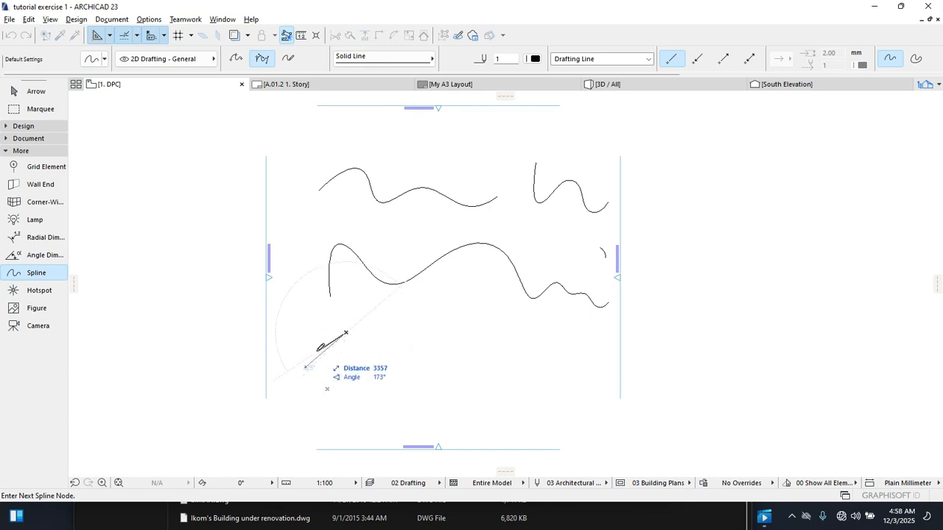
{"action": "left_click", "coordinate": [381, 367]}
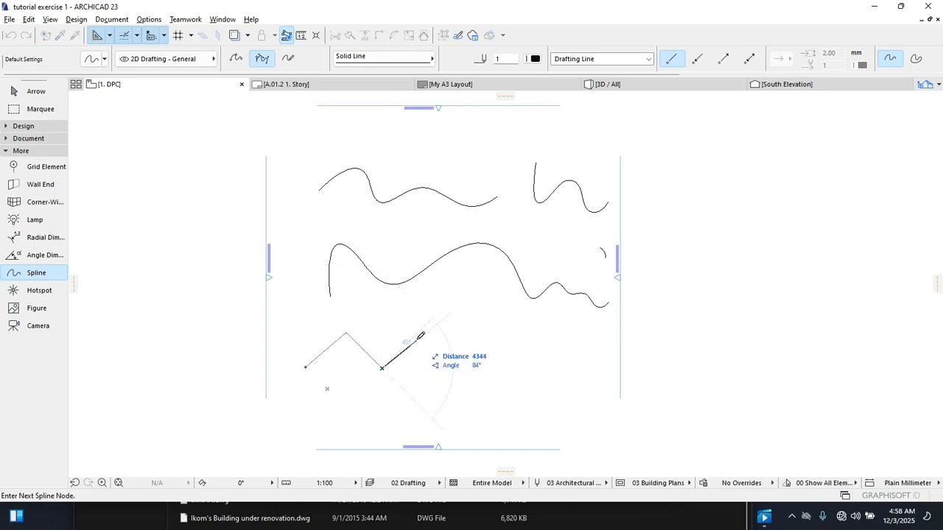
{"action": "left_click", "coordinate": [406, 344]}
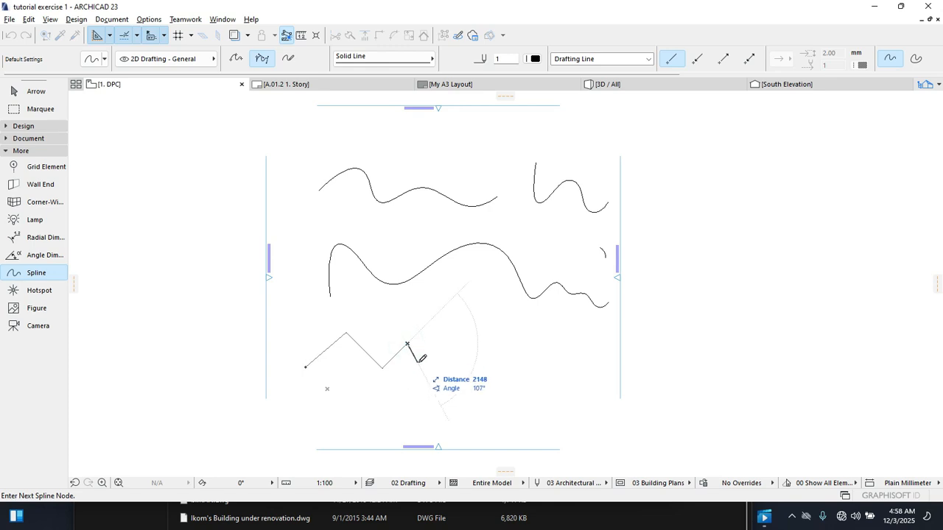
{"action": "left_click", "coordinate": [426, 361]}
{"action": "left_click", "coordinate": [436, 353]}
{"action": "left_click", "coordinate": [449, 358]}
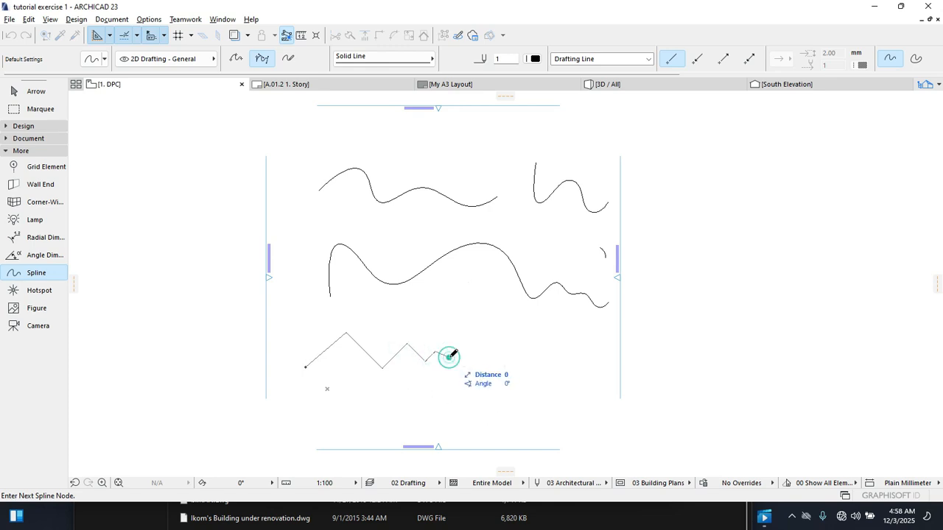
{"action": "left_click", "coordinate": [473, 326]}
{"action": "left_click", "coordinate": [510, 364]}
{"action": "left_click", "coordinate": [537, 338]}
{"action": "left_click", "coordinate": [558, 352]}
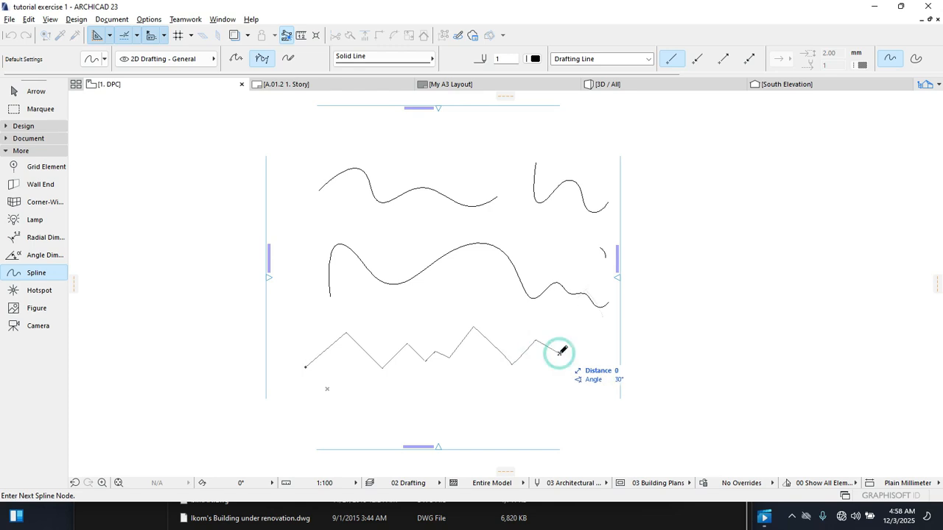
{"action": "right_click", "coordinate": [571, 344]}
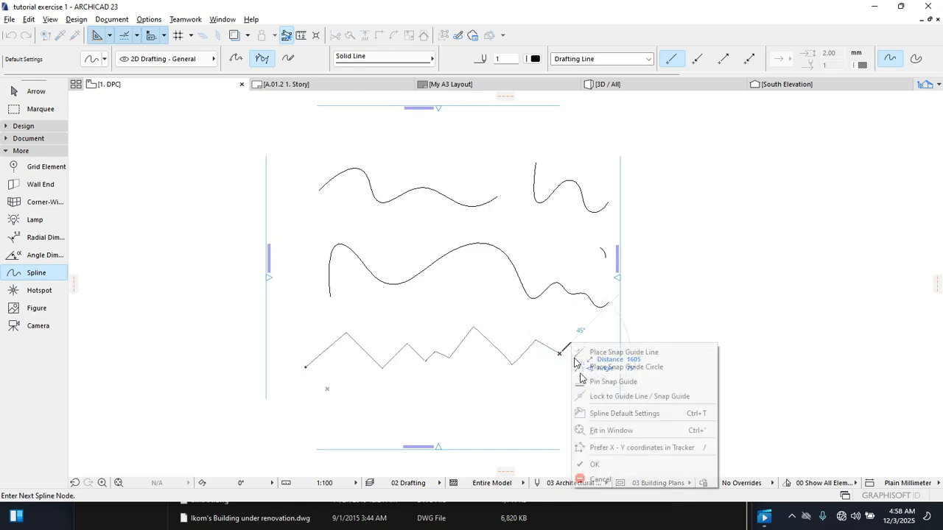
{"action": "left_click", "coordinate": [618, 462]}
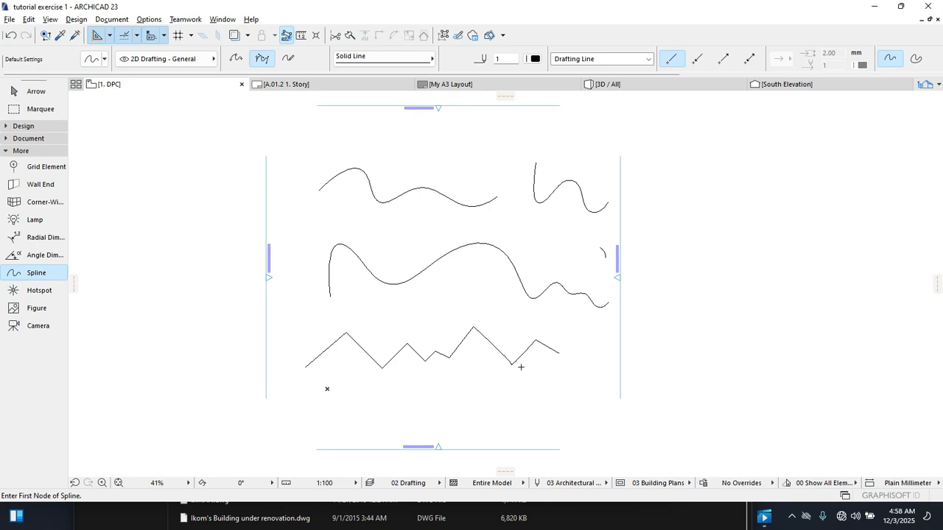
Step: Undo the zigzag Bezier spline
{"action": "scroll", "coordinate": [520, 366], "scroll_direction": "up", "scroll_amount": 3}
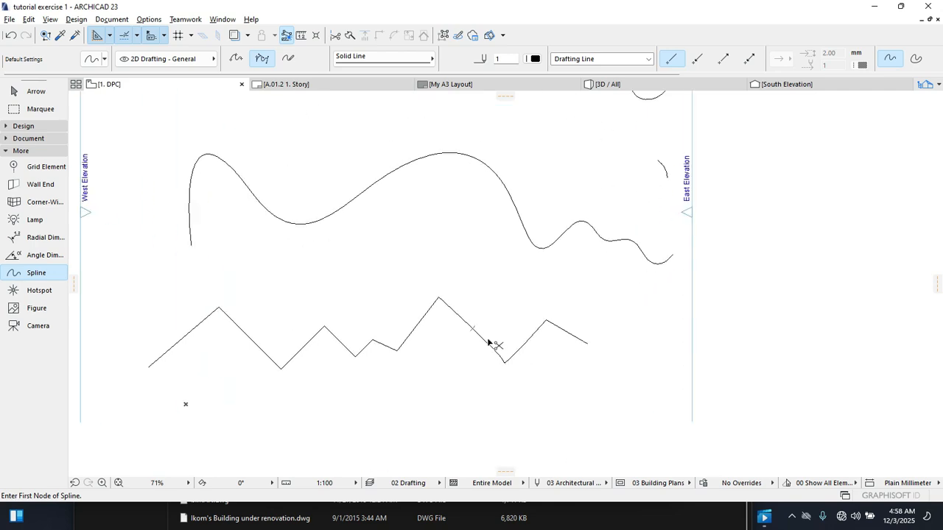
{"action": "key", "text": "ctrl+z"}
{"action": "scroll", "coordinate": [404, 335], "scroll_direction": "down", "scroll_amount": 3}
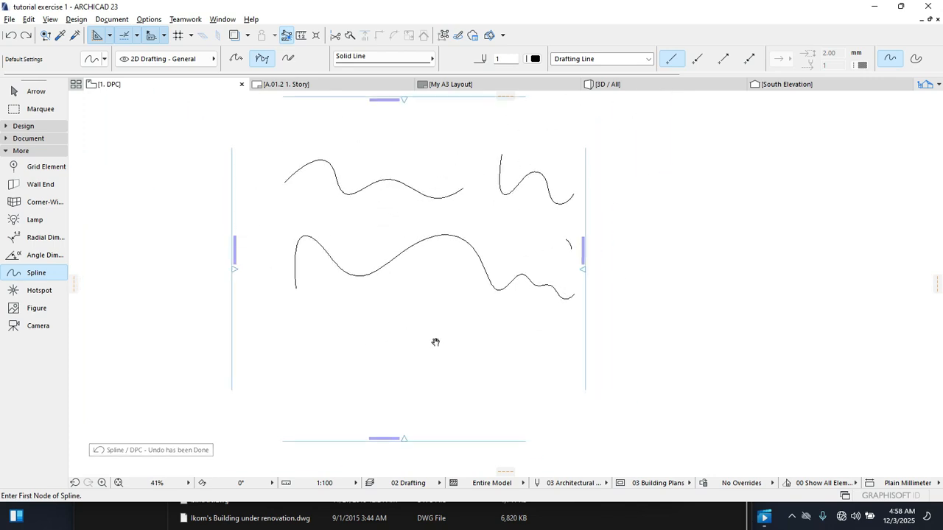
{"action": "left_click", "coordinate": [292, 375]}
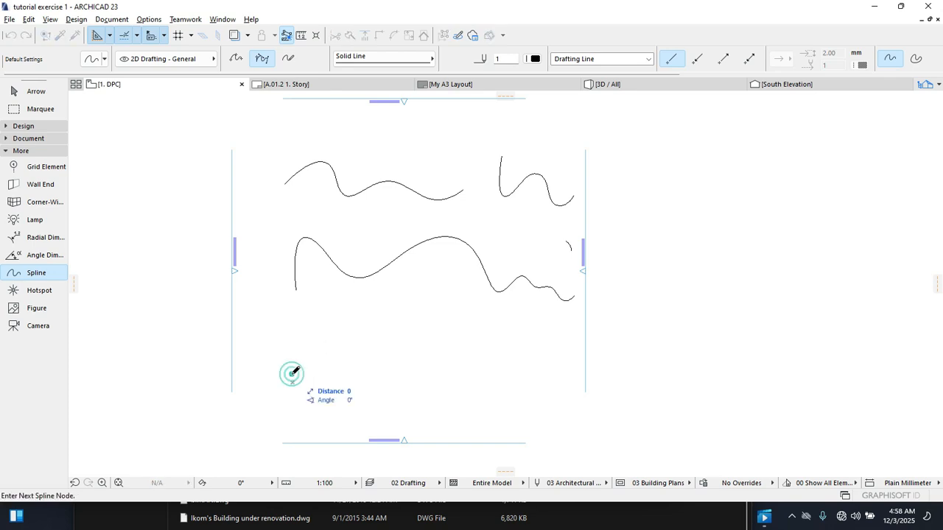
{"action": "left_click", "coordinate": [323, 335]}
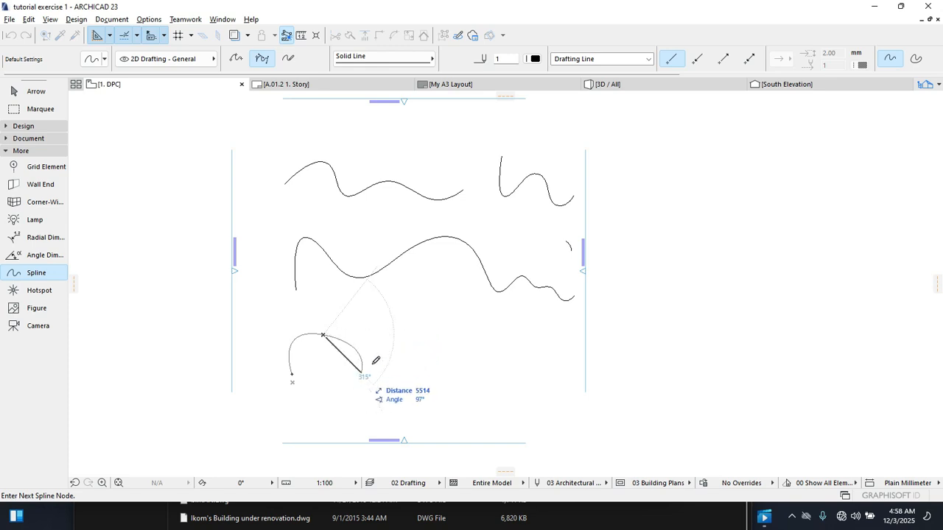
{"action": "key", "text": "Escape"}
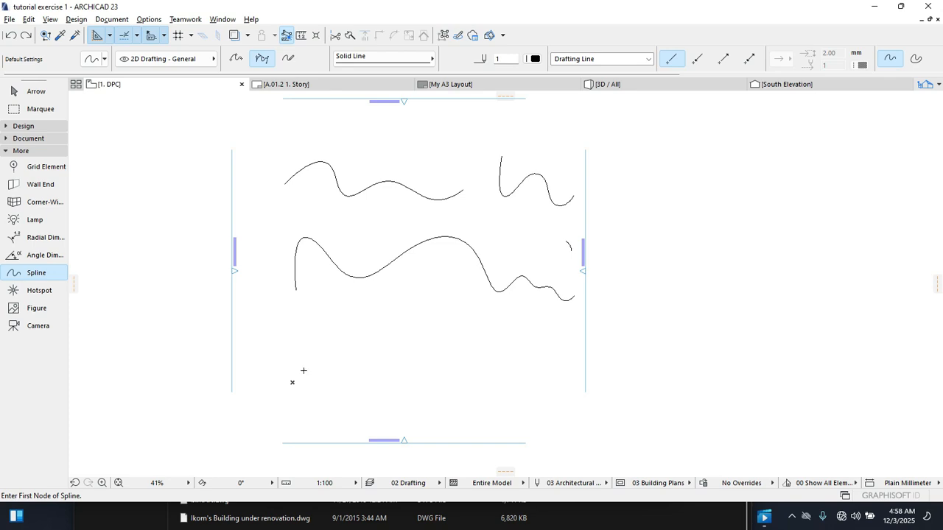
Step: Draw a closed Bezier spline with a rounded top below the long wavy spline, ending it on its first node
{"action": "left_click", "coordinate": [304, 370]}
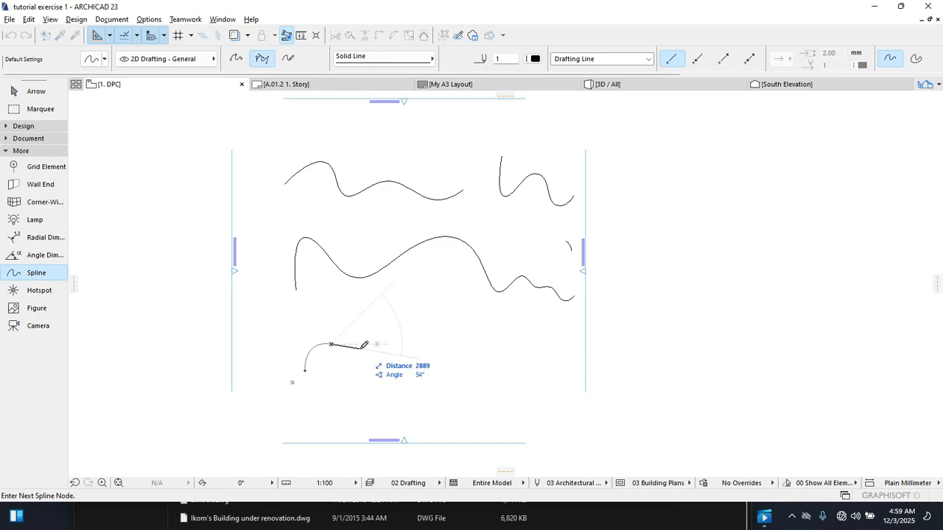
{"action": "left_click", "coordinate": [361, 386]}
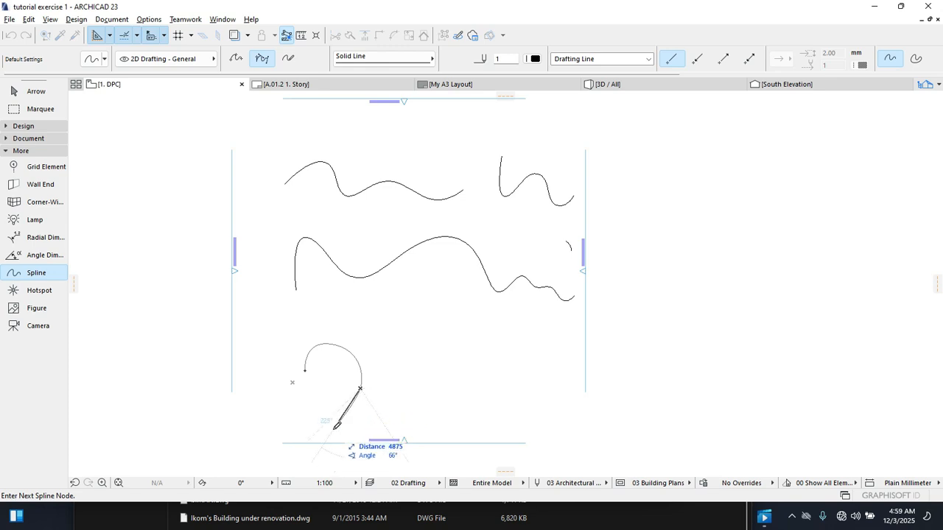
{"action": "left_click", "coordinate": [307, 368]}
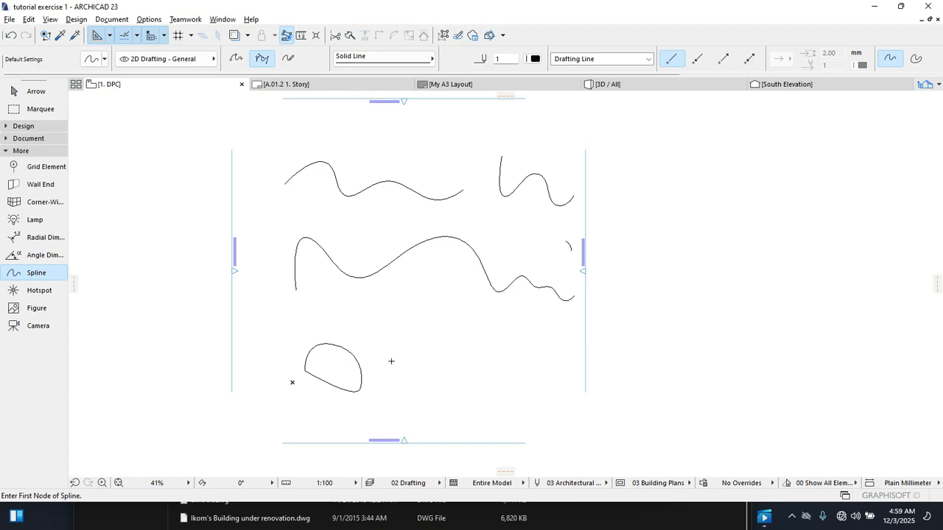
{"action": "left_click", "coordinate": [389, 365]}
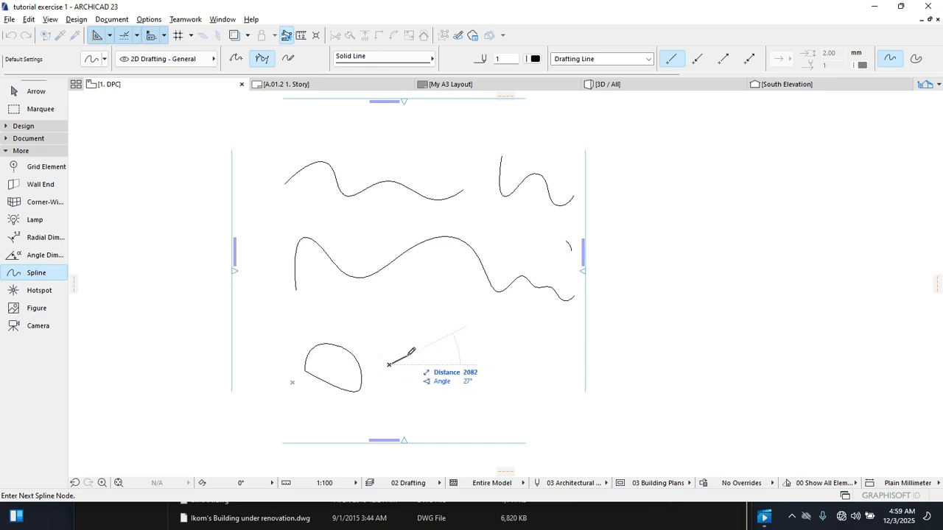
{"action": "left_click", "coordinate": [401, 358]}
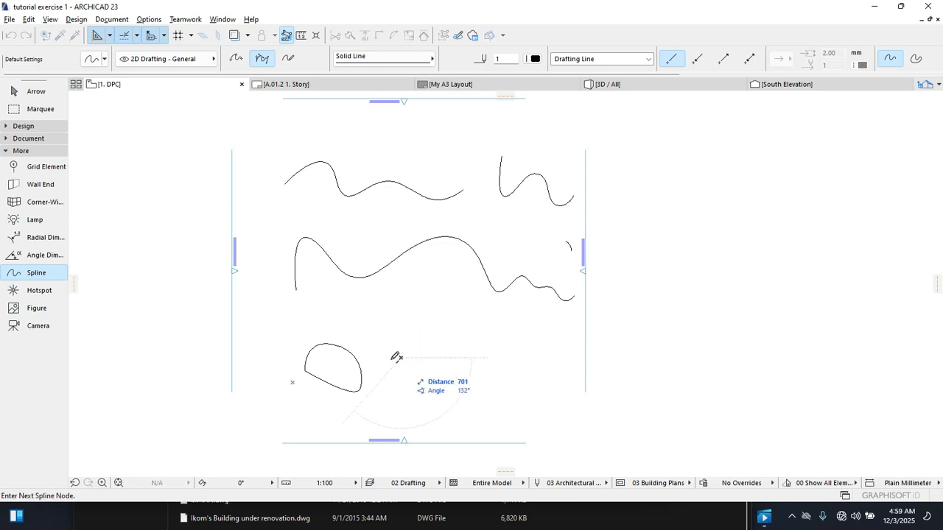
{"action": "key", "text": "Escape"}
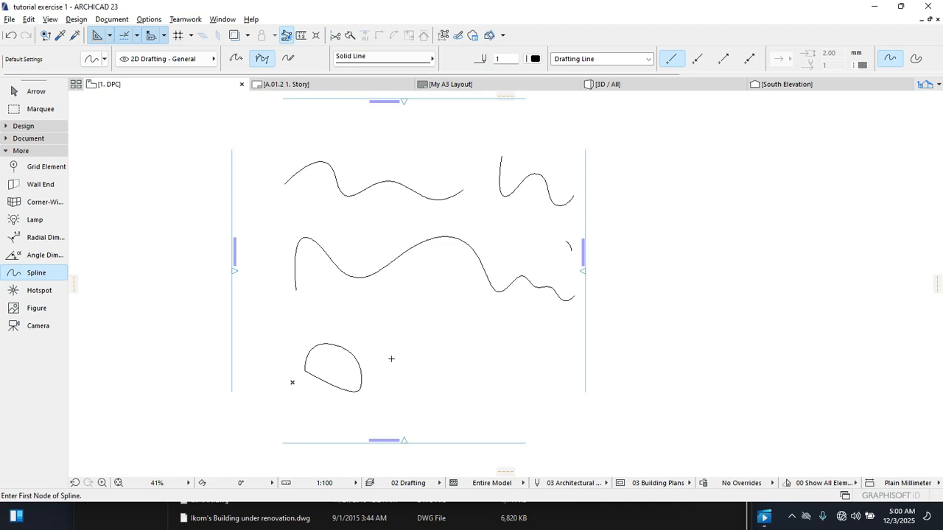
Step: Draw an open, kidney-shaped Bezier spline to the right of the closed half-round spline, ending it just above its first node
{"action": "left_click", "coordinate": [397, 357]}
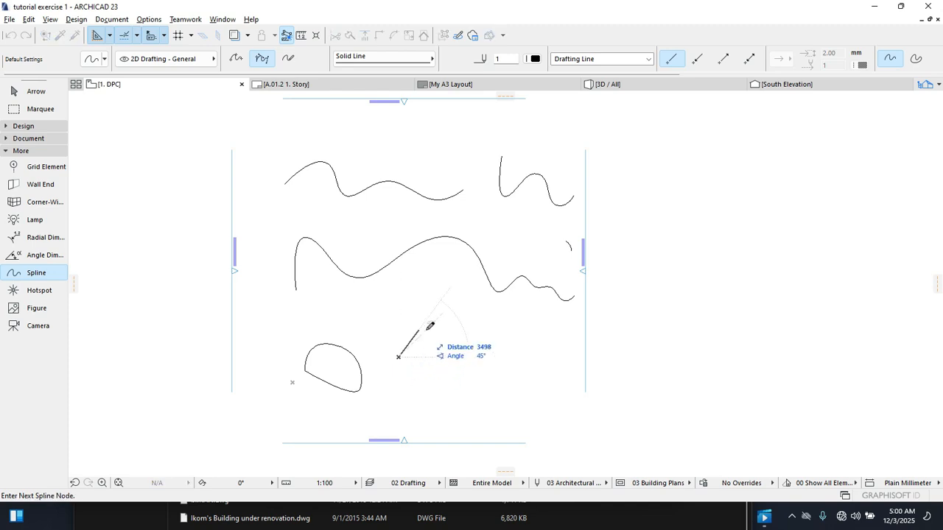
{"action": "left_click", "coordinate": [431, 389]}
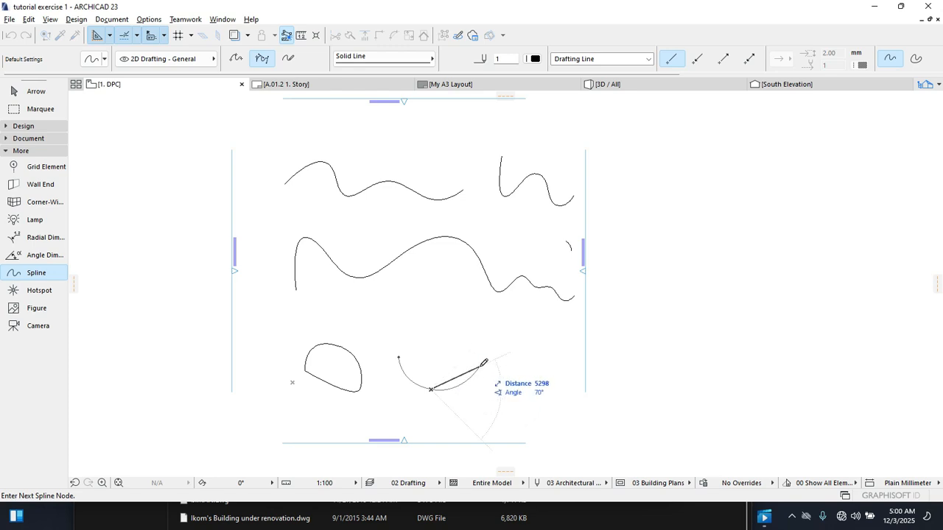
{"action": "left_click", "coordinate": [481, 365]}
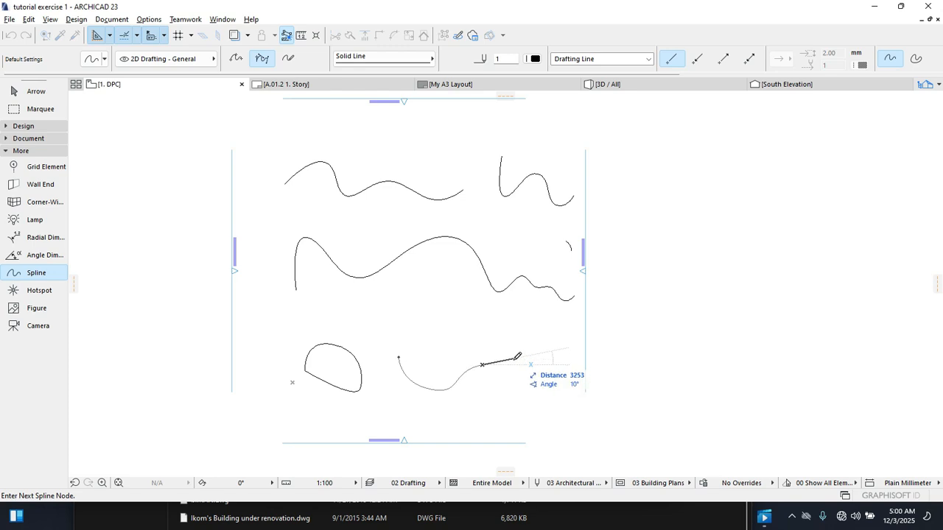
{"action": "left_click", "coordinate": [526, 343]}
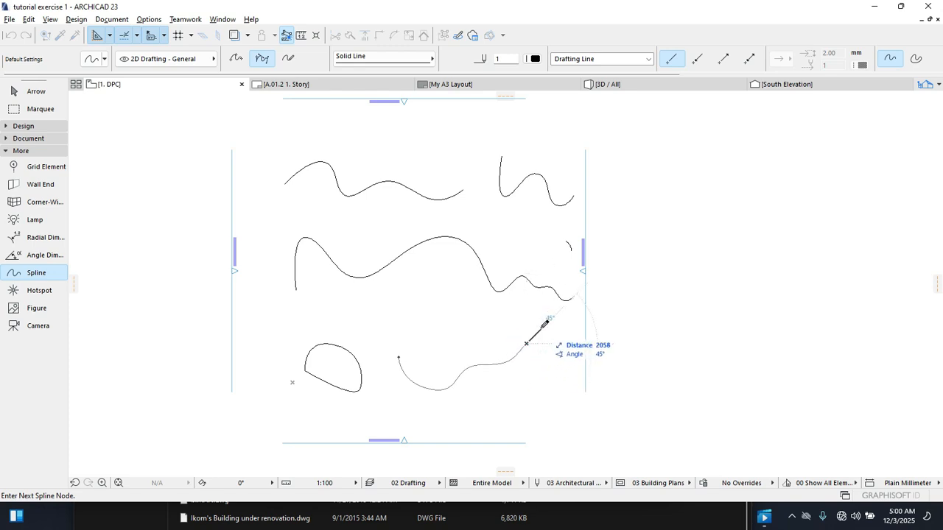
{"action": "left_click", "coordinate": [519, 308]}
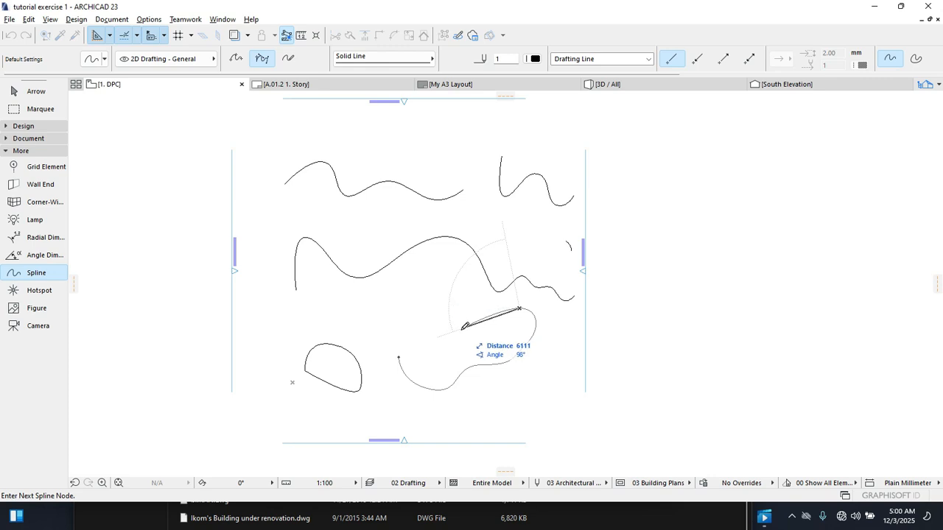
{"action": "left_click", "coordinate": [460, 331]}
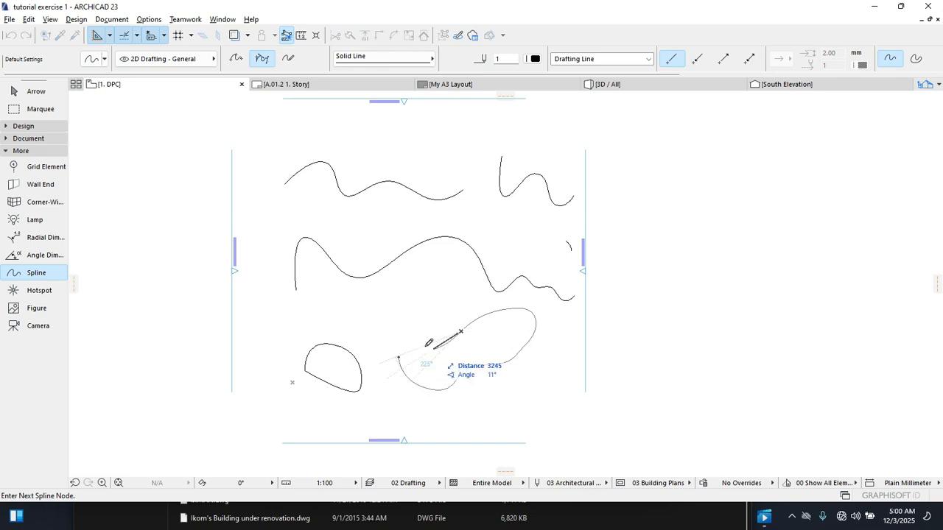
{"action": "left_click", "coordinate": [411, 332]}
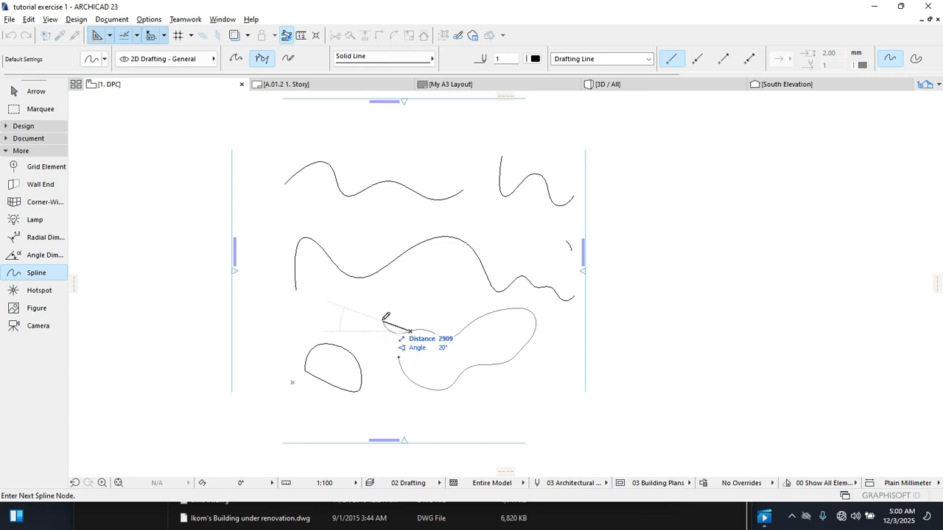
{"action": "right_click", "coordinate": [381, 323]}
{"action": "left_click", "coordinate": [405, 412]}
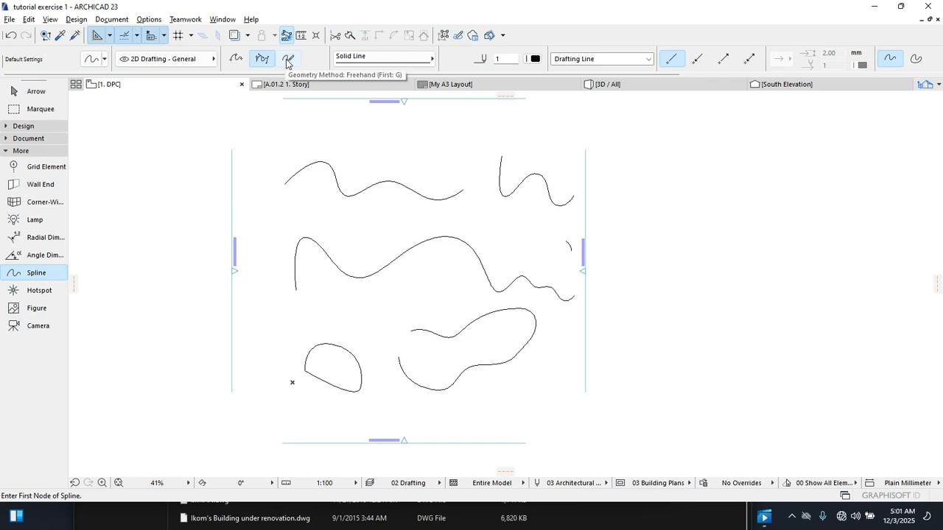
Step: Switch the spline geometry method to Freehand and try a first stroke across the upper wavy spline
{"action": "left_click", "coordinate": [287, 62]}
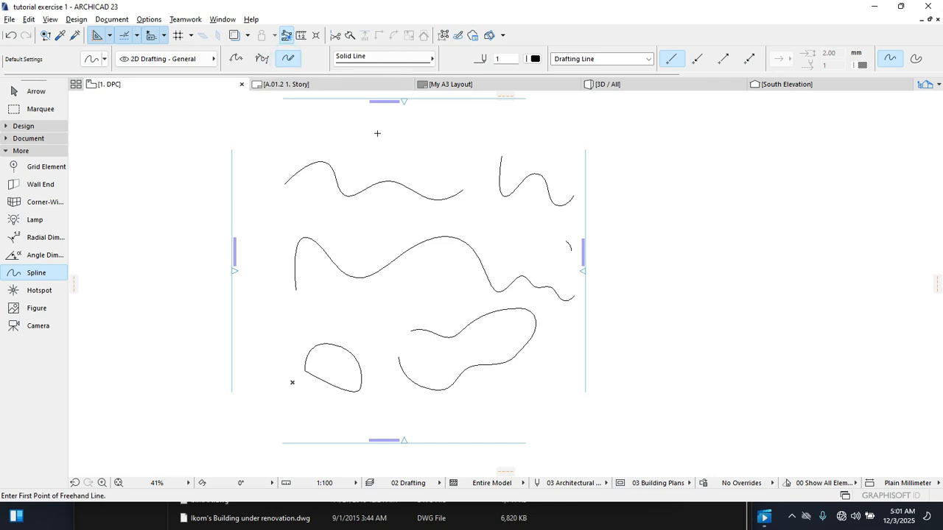
{"action": "mouse_move", "coordinate": [362, 130]}
{"action": "left_mouse_down"}
{"action": "mouse_move", "coordinate": [414, 138]}
{"action": "mouse_move", "coordinate": [433, 126]}
{"action": "mouse_move", "coordinate": [485, 148]}
{"action": "mouse_move", "coordinate": [498, 142]}
{"action": "mouse_move", "coordinate": [492, 121]}
{"action": "mouse_move", "coordinate": [351, 116]}
{"action": "mouse_move", "coordinate": [374, 135]}
{"action": "mouse_move", "coordinate": [400, 190]}
{"action": "mouse_move", "coordinate": [390, 188]}
{"action": "left_mouse_up"}
{"action": "key", "text": "Escape"}
Step: Try drawing a closed freehand loop above the upper wavy spline and confirming its end point
{"action": "mouse_move", "coordinate": [457, 126]}
{"action": "left_mouse_down"}
{"action": "mouse_move", "coordinate": [377, 115]}
{"action": "mouse_move", "coordinate": [409, 146]}
{"action": "mouse_move", "coordinate": [440, 149]}
{"action": "mouse_move", "coordinate": [470, 140]}
{"action": "mouse_move", "coordinate": [468, 130]}
{"action": "left_mouse_up"}
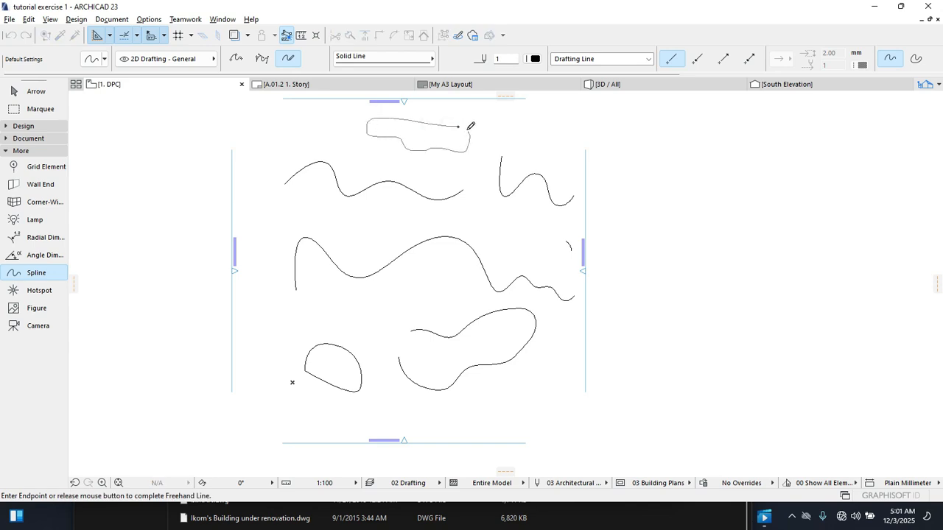
{"action": "right_click", "coordinate": [468, 129]}
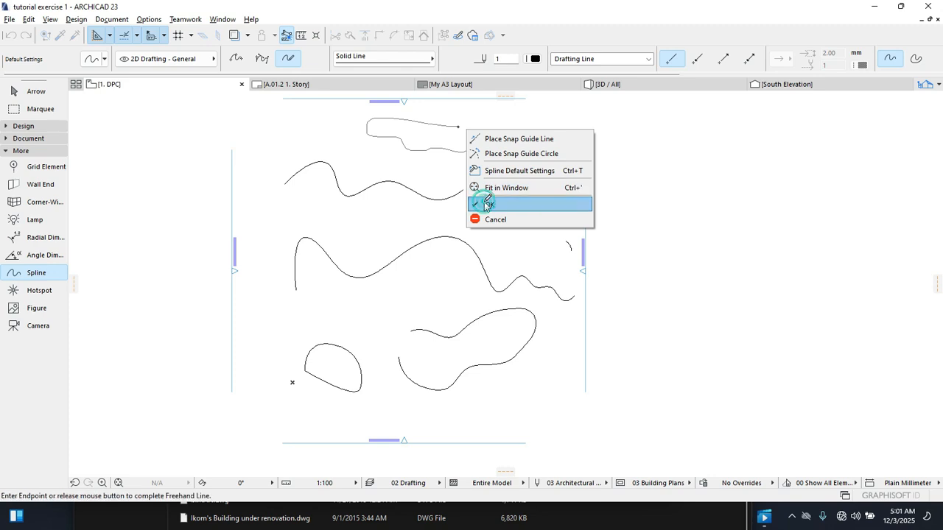
{"action": "key", "text": "Escape"}
{"action": "mouse_move", "coordinate": [468, 198]}
{"action": "left_mouse_down"}
{"action": "mouse_move", "coordinate": [501, 163]}
{"action": "mouse_move", "coordinate": [493, 164]}
{"action": "left_mouse_up"}
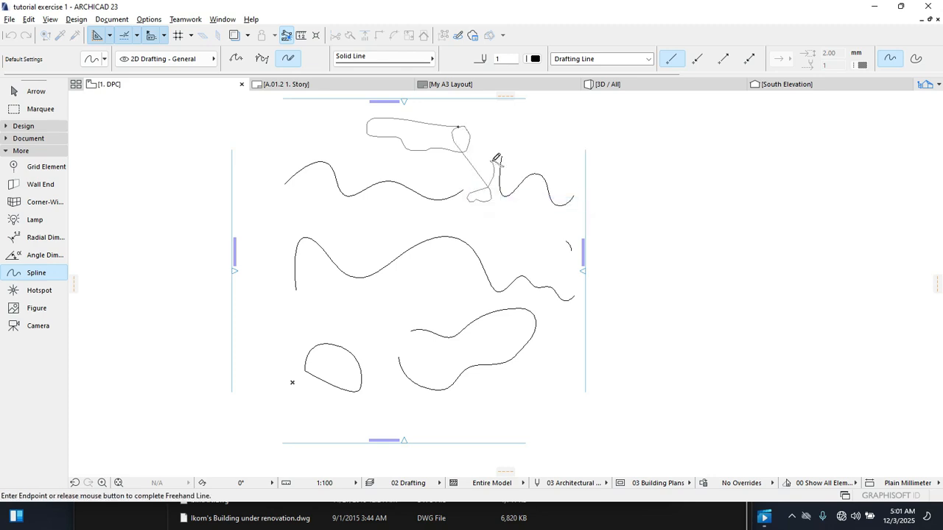
{"action": "key", "text": "Escape"}
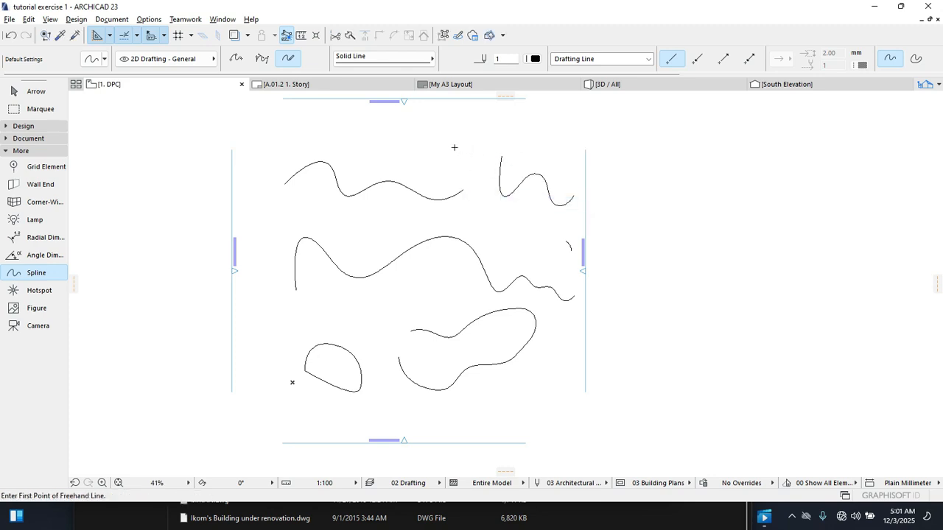
{"action": "mouse_move", "coordinate": [461, 124]}
{"action": "left_mouse_down"}
{"action": "mouse_move", "coordinate": [380, 117]}
{"action": "mouse_move", "coordinate": [397, 137]}
{"action": "mouse_move", "coordinate": [469, 154]}
{"action": "mouse_move", "coordinate": [470, 126]}
{"action": "left_mouse_up"}
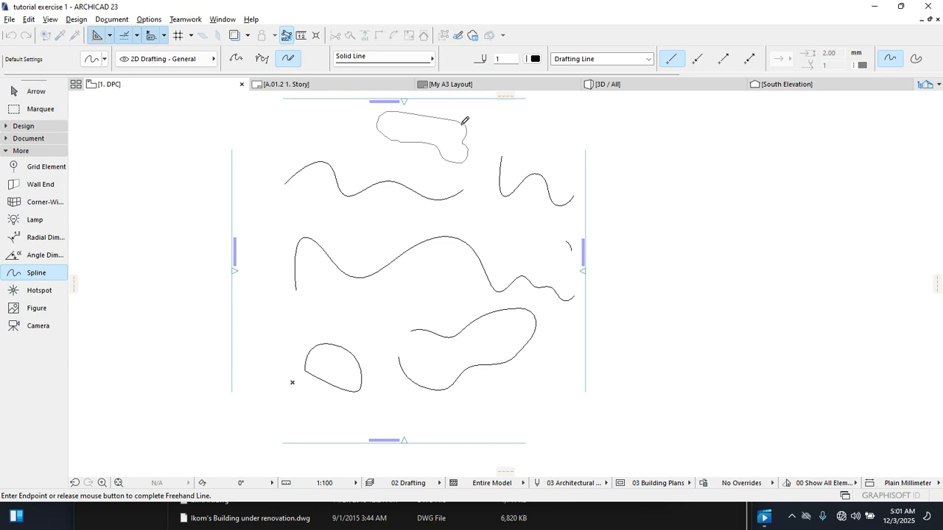
{"action": "right_click", "coordinate": [464, 122]}
{"action": "left_click", "coordinate": [482, 202]}
{"action": "right_click", "coordinate": [484, 177]}
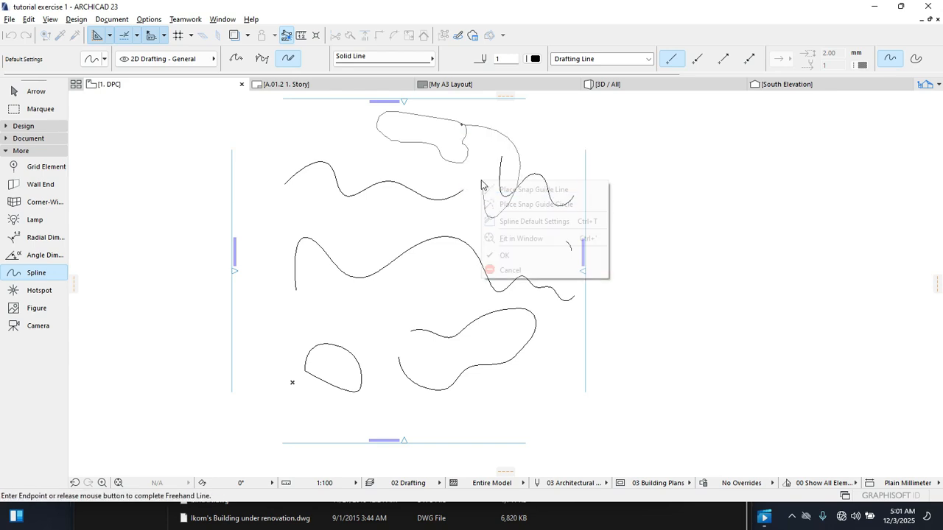
{"action": "left_click", "coordinate": [498, 269]}
{"action": "mouse_move", "coordinate": [464, 126]}
{"action": "left_mouse_down"}
{"action": "mouse_move", "coordinate": [426, 121]}
{"action": "mouse_move", "coordinate": [442, 151]}
{"action": "mouse_move", "coordinate": [476, 156]}
{"action": "mouse_move", "coordinate": [467, 127]}
{"action": "left_mouse_up"}
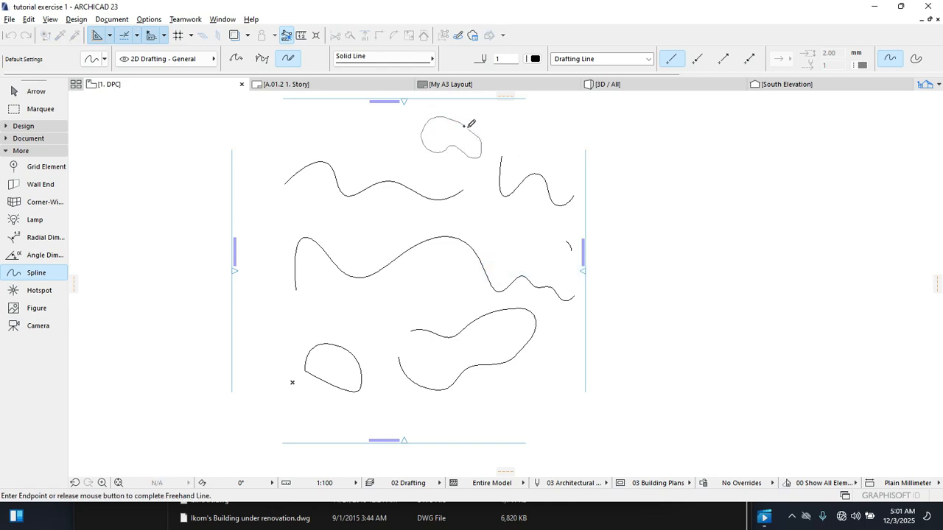
{"action": "right_click", "coordinate": [465, 130]}
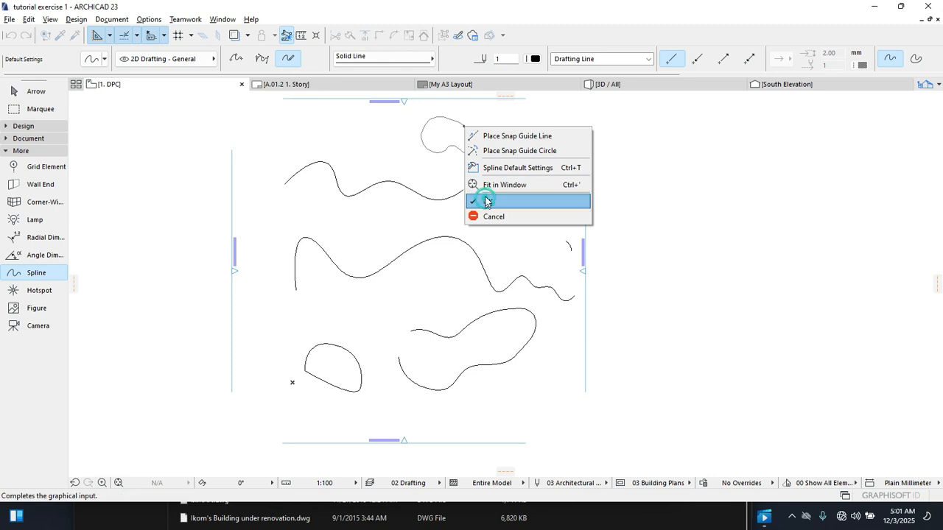
{"action": "left_click", "coordinate": [484, 201]}
{"action": "right_click", "coordinate": [465, 131]}
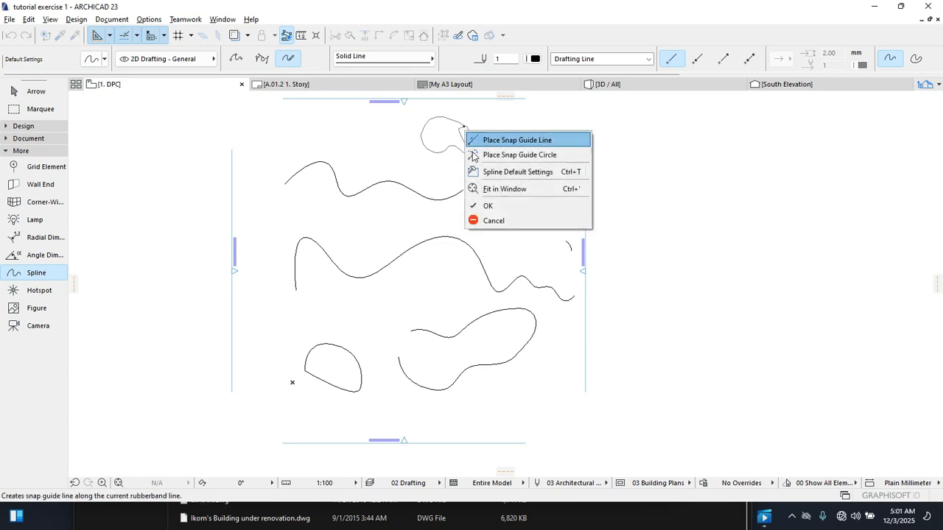
{"action": "left_click", "coordinate": [484, 200]}
{"action": "left_click_drag", "start_coordinate": [486, 199], "coordinate": [477, 147]}
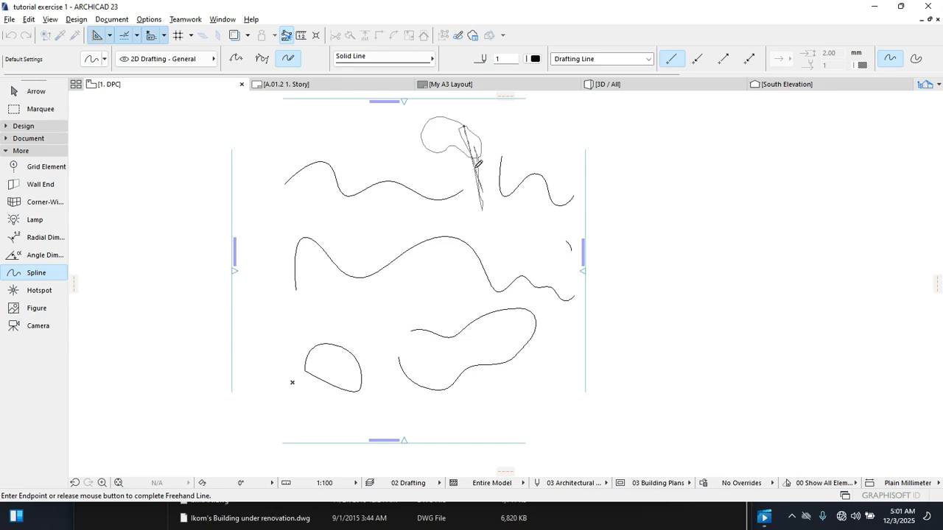
{"action": "right_click", "coordinate": [475, 167]}
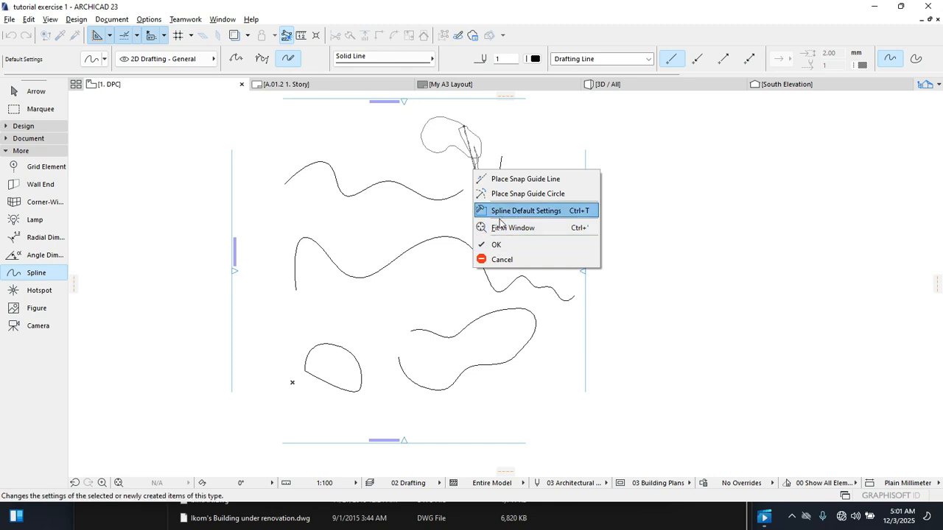
{"action": "left_click", "coordinate": [498, 244]}
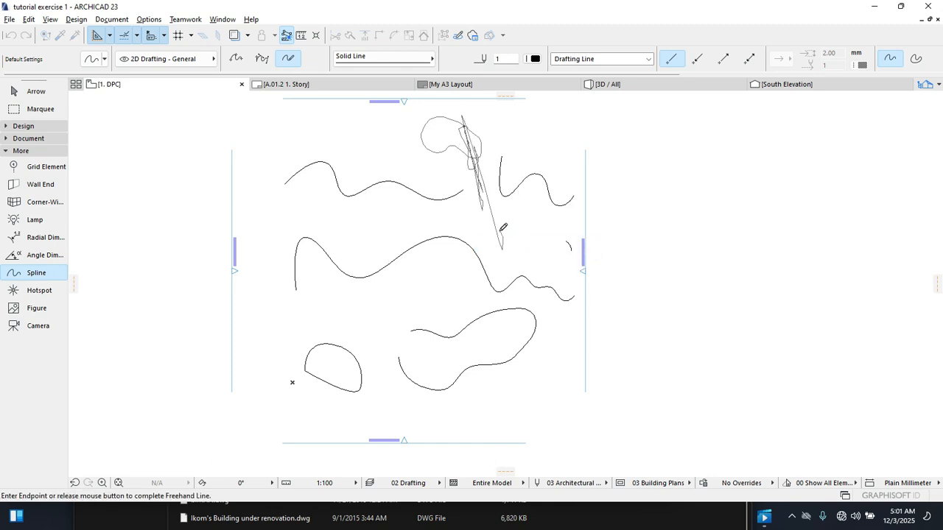
{"action": "key", "text": "Escape"}
Step: Draw freehand splines above and right of the existing curves: a small closed loop, two open C shapes and a larger cloud-like outline
{"action": "mouse_move", "coordinate": [443, 117]}
{"action": "left_mouse_down"}
{"action": "mouse_move", "coordinate": [429, 127]}
{"action": "mouse_move", "coordinate": [456, 134]}
{"action": "mouse_move", "coordinate": [461, 126]}
{"action": "mouse_move", "coordinate": [444, 117]}
{"action": "left_mouse_up"}
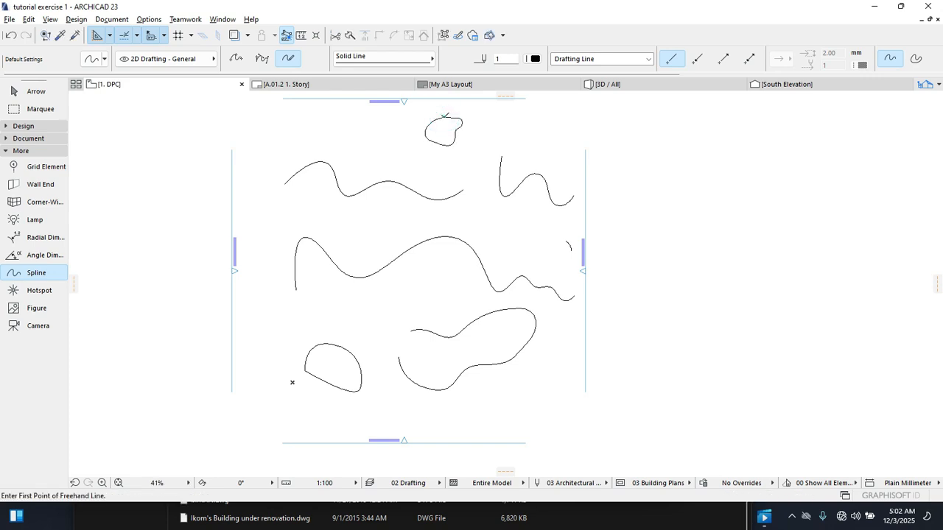
{"action": "mouse_move", "coordinate": [568, 127]}
{"action": "left_mouse_down"}
{"action": "mouse_move", "coordinate": [536, 122]}
{"action": "mouse_move", "coordinate": [543, 148]}
{"action": "mouse_move", "coordinate": [564, 143]}
{"action": "mouse_move", "coordinate": [592, 177]}
{"action": "mouse_move", "coordinate": [565, 144]}
{"action": "left_mouse_up"}
{"action": "mouse_move", "coordinate": [660, 128]}
{"action": "left_mouse_down"}
{"action": "mouse_move", "coordinate": [638, 142]}
{"action": "mouse_move", "coordinate": [660, 156]}
{"action": "mouse_move", "coordinate": [670, 150]}
{"action": "left_mouse_up"}
{"action": "mouse_move", "coordinate": [675, 184]}
{"action": "left_mouse_down"}
{"action": "mouse_move", "coordinate": [627, 183]}
{"action": "mouse_move", "coordinate": [635, 234]}
{"action": "mouse_move", "coordinate": [698, 235]}
{"action": "mouse_move", "coordinate": [741, 200]}
{"action": "mouse_move", "coordinate": [688, 195]}
{"action": "mouse_move", "coordinate": [691, 170]}
{"action": "left_mouse_up"}
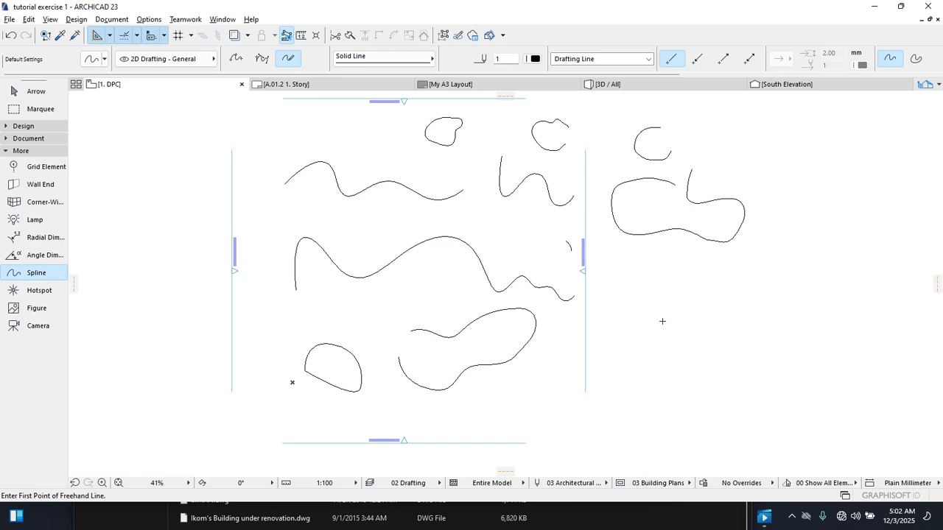
Step: Draw a freehand face below the cloud-like outline, with a crescent mouth, two round eyes and a surrounding head contour
{"action": "mouse_move", "coordinate": [625, 301]}
{"action": "left_mouse_down"}
{"action": "mouse_move", "coordinate": [647, 328]}
{"action": "mouse_move", "coordinate": [696, 333]}
{"action": "mouse_move", "coordinate": [725, 315]}
{"action": "mouse_move", "coordinate": [626, 301]}
{"action": "left_mouse_up"}
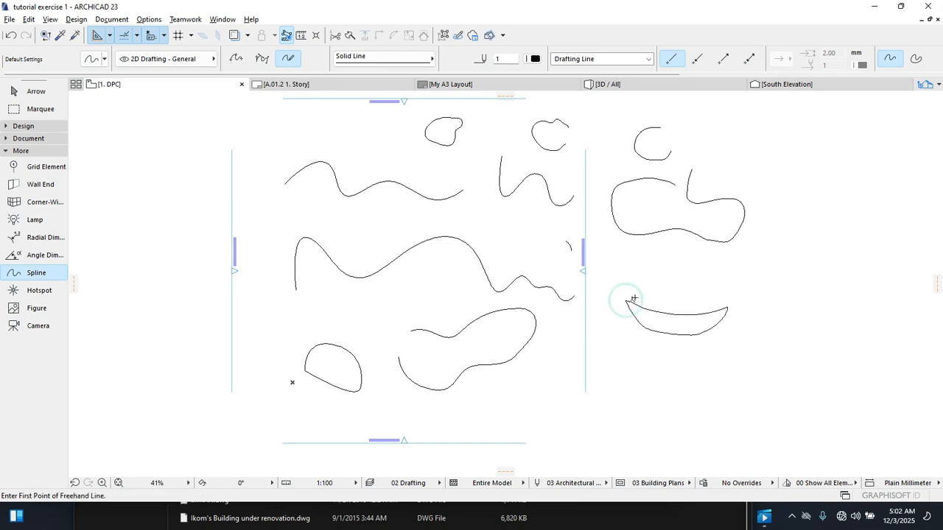
{"action": "mouse_move", "coordinate": [652, 260]}
{"action": "left_mouse_down"}
{"action": "mouse_move", "coordinate": [657, 289]}
{"action": "mouse_move", "coordinate": [668, 270]}
{"action": "left_mouse_up"}
{"action": "key", "text": "ctrl+z"}
{"action": "mouse_move", "coordinate": [661, 267]}
{"action": "left_mouse_down"}
{"action": "mouse_move", "coordinate": [627, 270]}
{"action": "mouse_move", "coordinate": [649, 286]}
{"action": "mouse_move", "coordinate": [656, 265]}
{"action": "mouse_move", "coordinate": [695, 296]}
{"action": "mouse_move", "coordinate": [722, 275]}
{"action": "mouse_move", "coordinate": [713, 269]}
{"action": "left_mouse_up"}
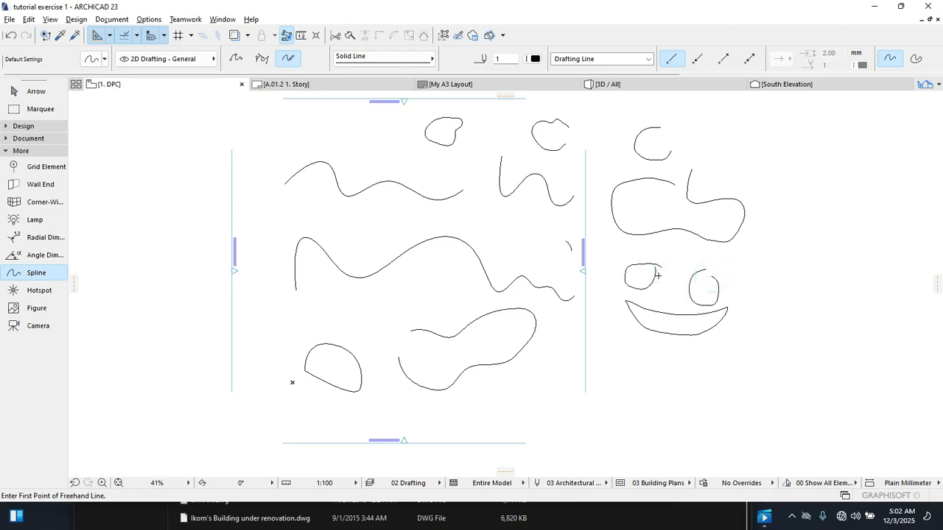
{"action": "mouse_move", "coordinate": [610, 259]}
{"action": "left_mouse_down"}
{"action": "mouse_move", "coordinate": [638, 252]}
{"action": "mouse_move", "coordinate": [735, 263]}
{"action": "mouse_move", "coordinate": [745, 294]}
{"action": "mouse_move", "coordinate": [723, 326]}
{"action": "mouse_move", "coordinate": [680, 333]}
{"action": "left_mouse_up"}
{"action": "key", "text": "ctrl+z"}
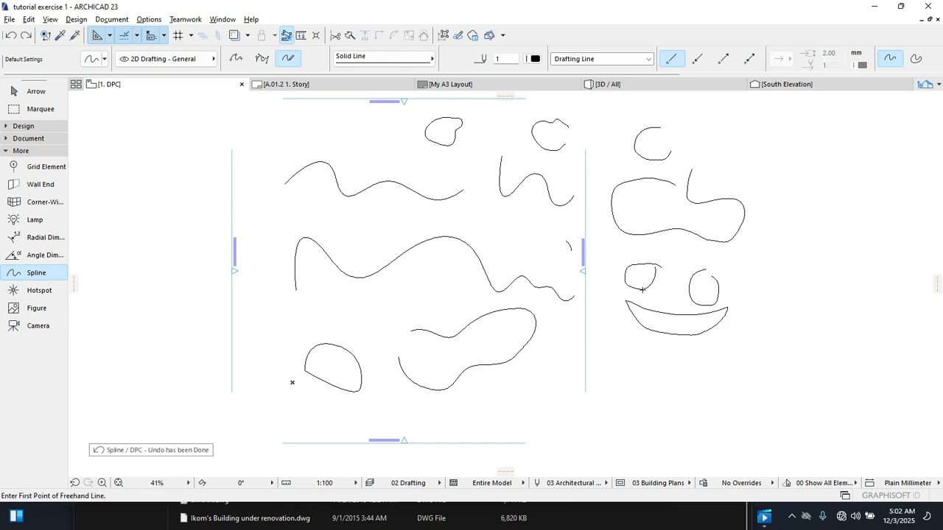
{"action": "mouse_move", "coordinate": [612, 226]}
{"action": "left_mouse_down"}
{"action": "mouse_move", "coordinate": [610, 308]}
{"action": "mouse_move", "coordinate": [686, 344]}
{"action": "mouse_move", "coordinate": [753, 304]}
{"action": "mouse_move", "coordinate": [736, 230]}
{"action": "mouse_move", "coordinate": [723, 238]}
{"action": "left_mouse_up"}
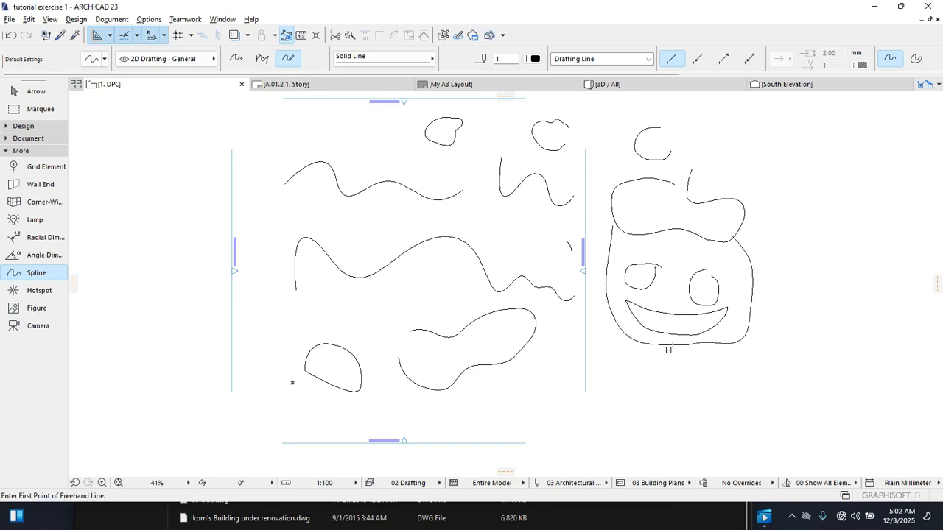
Step: Add freehand pupils and teeth to the face, plus a small hooked curve to its upper right
{"action": "mouse_move", "coordinate": [686, 280]}
{"action": "left_mouse_down"}
{"action": "mouse_move", "coordinate": [710, 289]}
{"action": "mouse_move", "coordinate": [704, 304]}
{"action": "left_mouse_up"}
{"action": "mouse_move", "coordinate": [654, 273]}
{"action": "left_mouse_down"}
{"action": "mouse_move", "coordinate": [636, 275]}
{"action": "mouse_move", "coordinate": [631, 310]}
{"action": "mouse_move", "coordinate": [696, 322]}
{"action": "mouse_move", "coordinate": [724, 316]}
{"action": "mouse_move", "coordinate": [669, 317]}
{"action": "mouse_move", "coordinate": [670, 333]}
{"action": "mouse_move", "coordinate": [705, 332]}
{"action": "left_mouse_up"}
{"action": "mouse_move", "coordinate": [649, 310]}
{"action": "left_mouse_down"}
{"action": "mouse_move", "coordinate": [646, 331]}
{"action": "mouse_move", "coordinate": [635, 317]}
{"action": "left_mouse_up"}
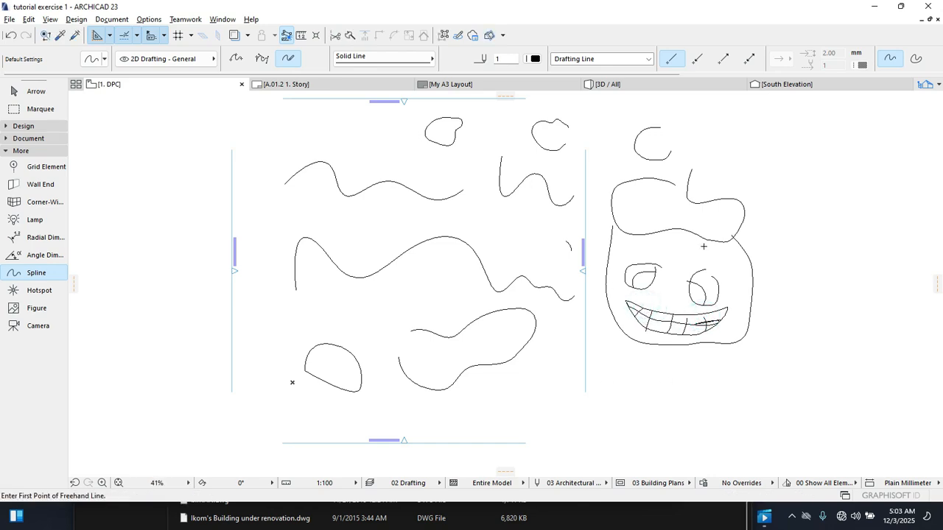
{"action": "mouse_move", "coordinate": [813, 158]}
{"action": "left_mouse_down"}
{"action": "mouse_move", "coordinate": [779, 157]}
{"action": "mouse_move", "coordinate": [819, 185]}
{"action": "left_mouse_up"}
{"action": "key", "text": "Escape"}
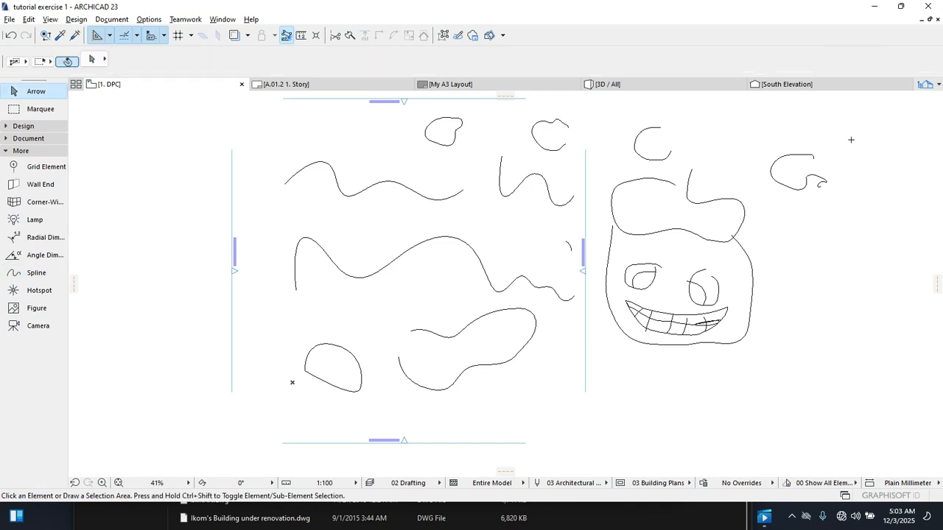
Step: Delete the face and all other freehand splines to the right of the elevation marker line
{"action": "left_click", "coordinate": [848, 126]}
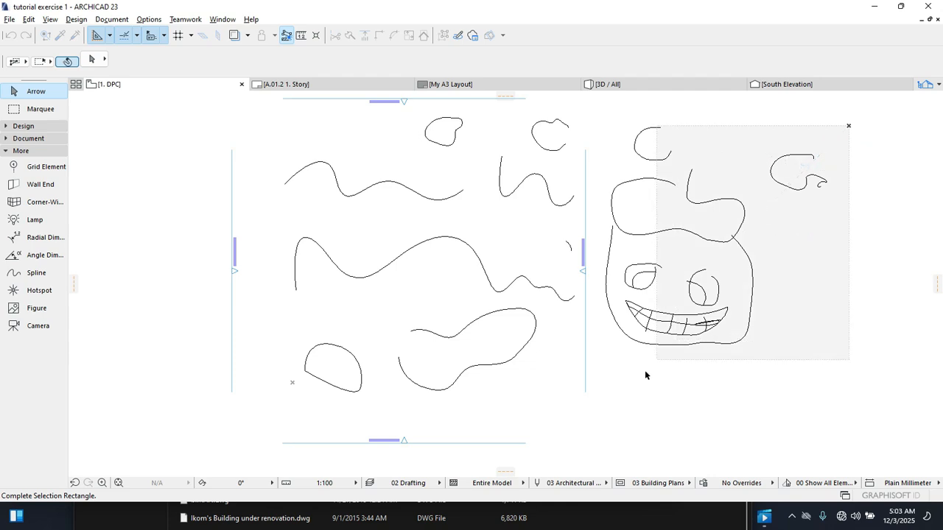
{"action": "left_click", "coordinate": [609, 378]}
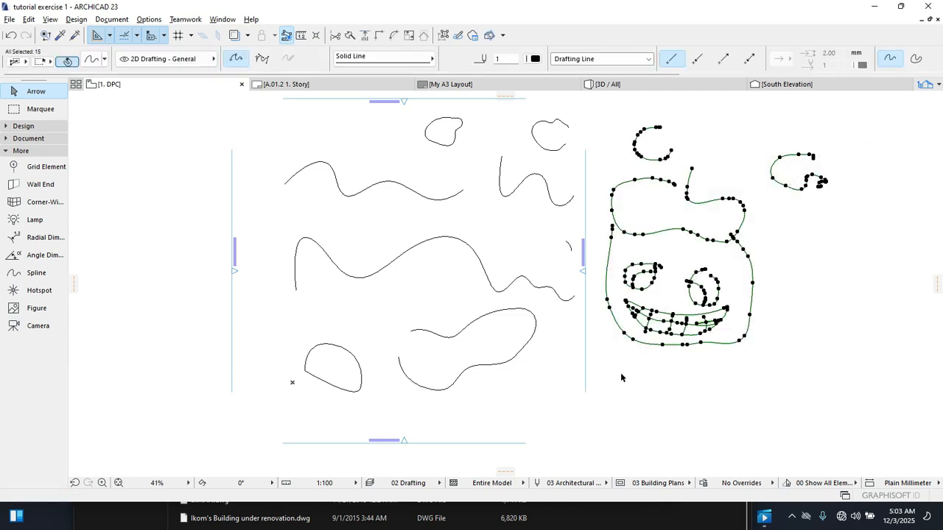
{"action": "key", "text": "Delete"}
Step: Select the long wavy spline in the middle of the plan
{"action": "scroll", "coordinate": [590, 205], "scroll_direction": "up", "scroll_amount": 4}
{"action": "scroll", "coordinate": [516, 197], "scroll_direction": "down", "scroll_amount": 4}
{"action": "middle_click_drag", "start_coordinate": [415, 269], "coordinate": [406, 300]}
{"action": "left_click", "coordinate": [410, 291]}
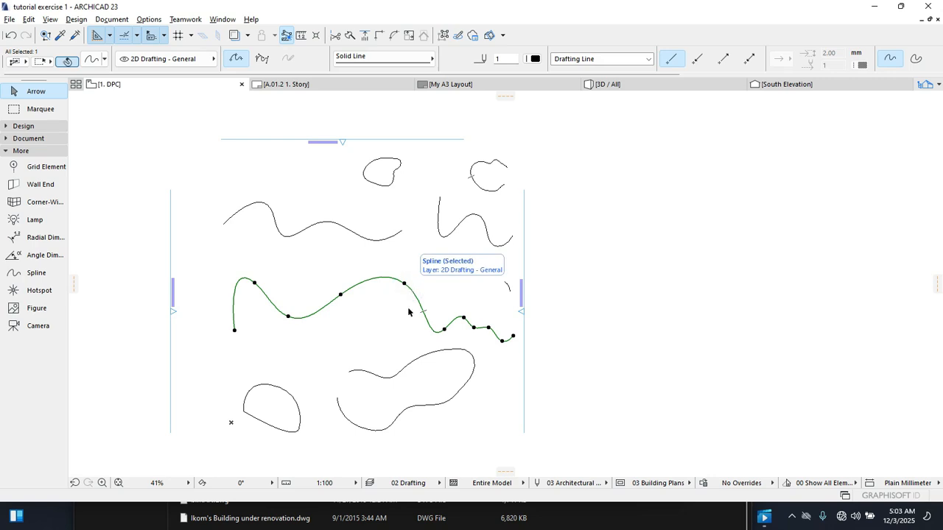
Step: Add the looping Bezier spline below and the small C-shaped freehand spline to the selection
{"action": "left_click", "coordinate": [422, 359], "text": "shift"}
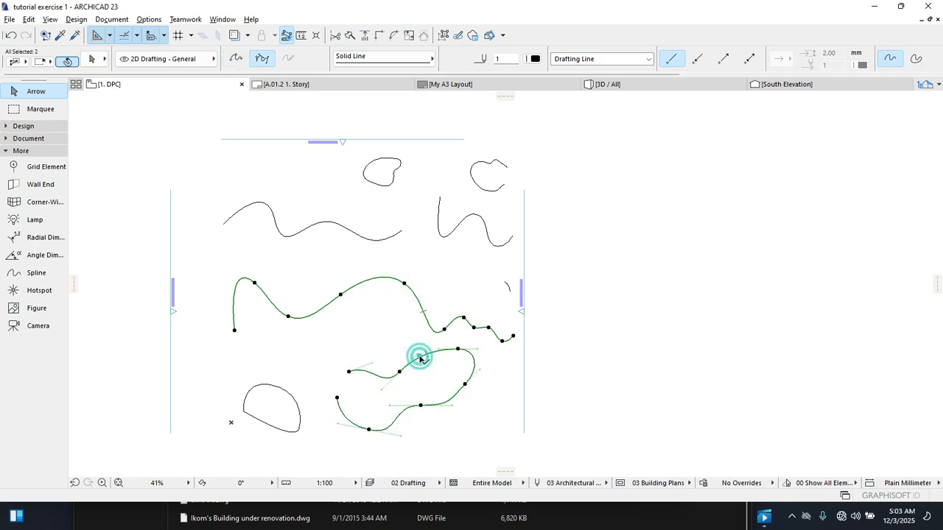
{"action": "left_click", "coordinate": [480, 190], "text": "shift"}
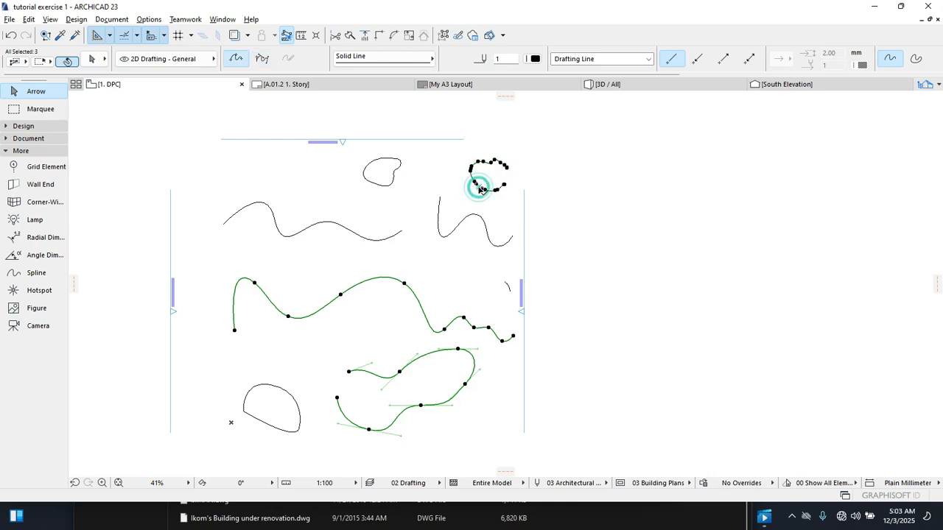
Step: Stretch the large crest node of the long wavy spline back toward its start, and raise the trough node that follows it
{"action": "scroll", "coordinate": [412, 384], "scroll_direction": "up", "scroll_amount": 3}
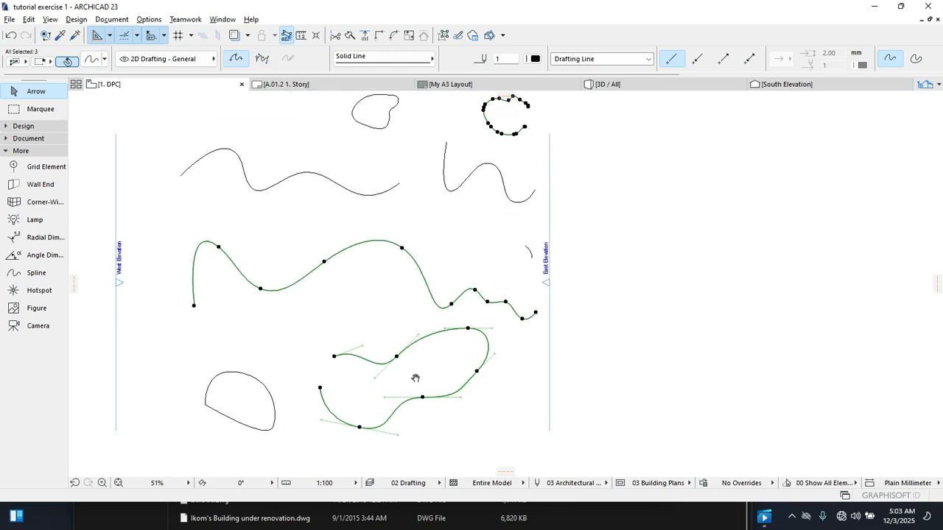
{"action": "scroll", "coordinate": [382, 203], "scroll_direction": "up", "scroll_amount": 4}
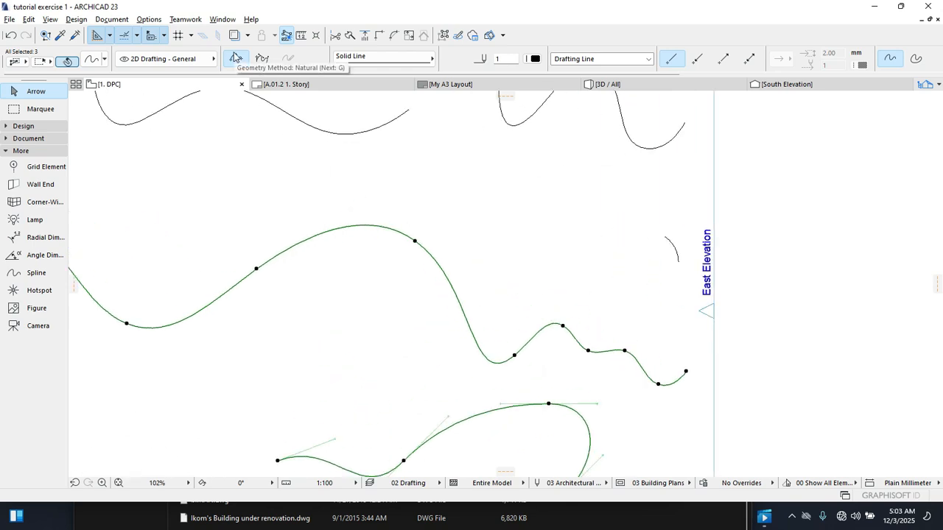
{"action": "left_click", "coordinate": [416, 243]}
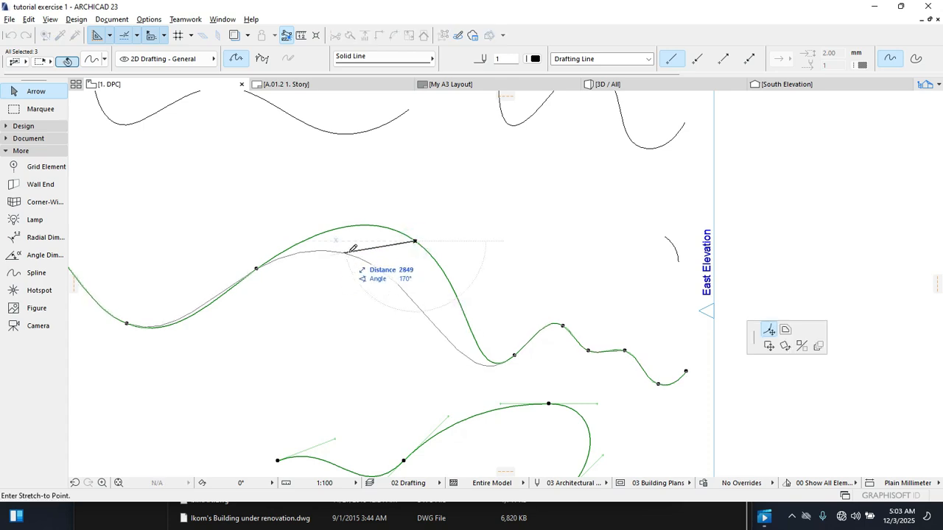
{"action": "left_click", "coordinate": [399, 257]}
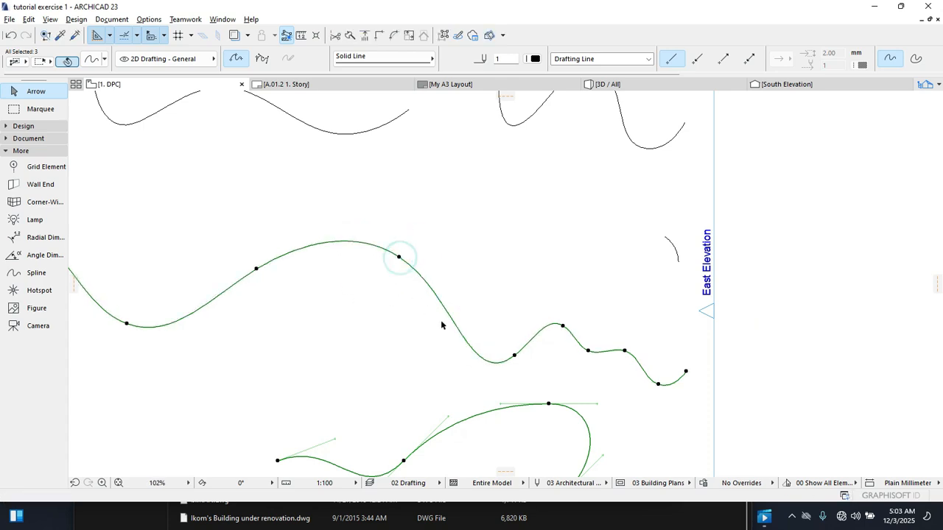
{"action": "left_click", "coordinate": [514, 356]}
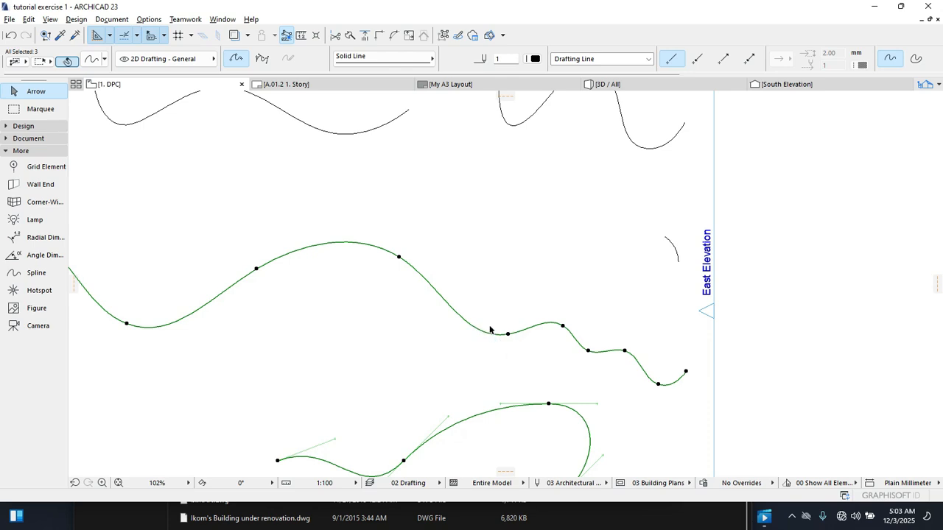
{"action": "left_click", "coordinate": [399, 257]}
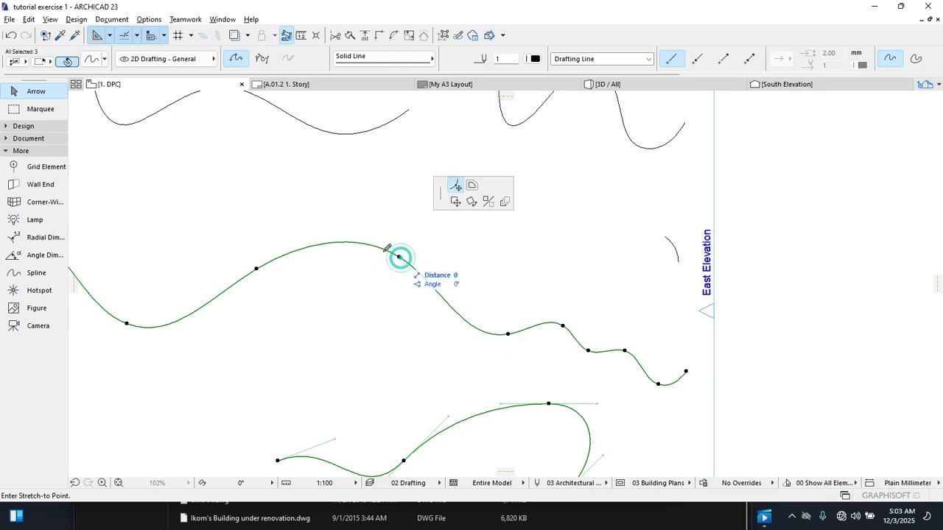
{"action": "left_click", "coordinate": [372, 241]}
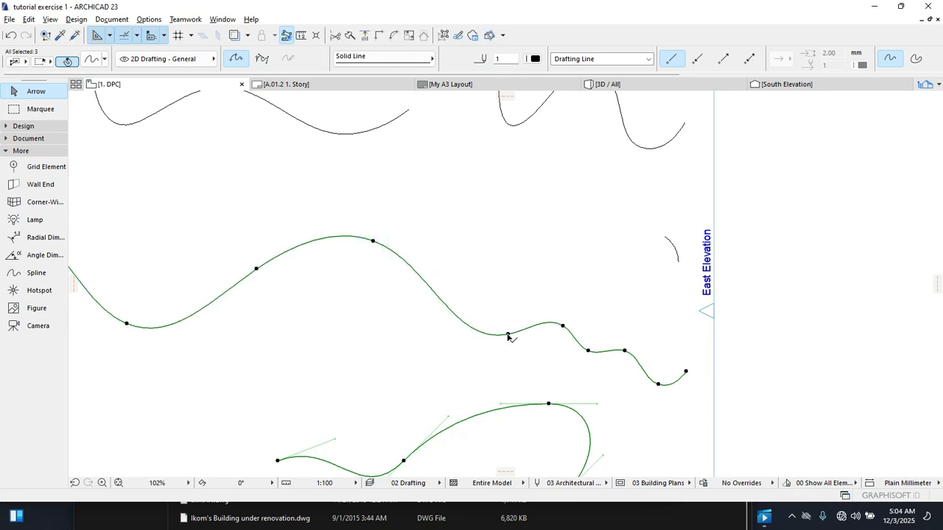
{"action": "left_click", "coordinate": [507, 334]}
{"action": "left_click", "coordinate": [456, 307]}
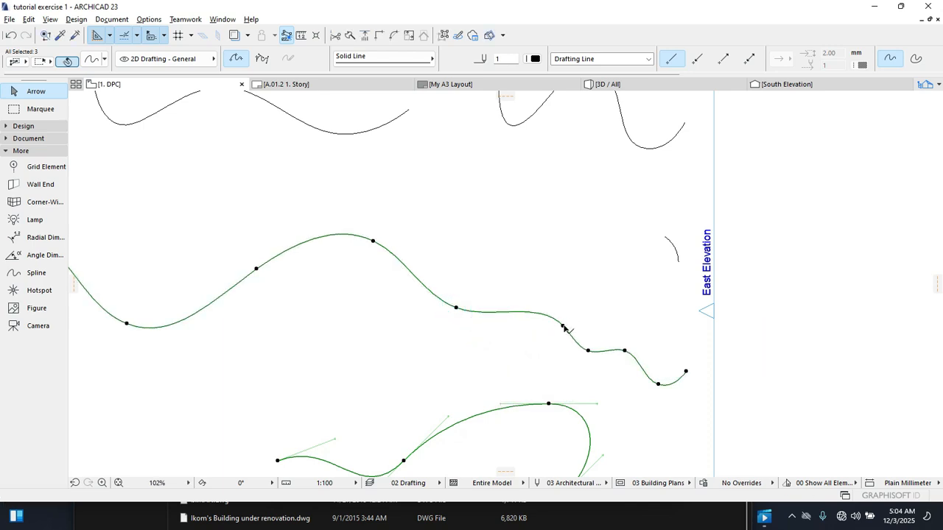
Step: Stretch the next crest node of the wavy spline up and to the left, and adjust the small dip node beside it
{"action": "left_click", "coordinate": [563, 326]}
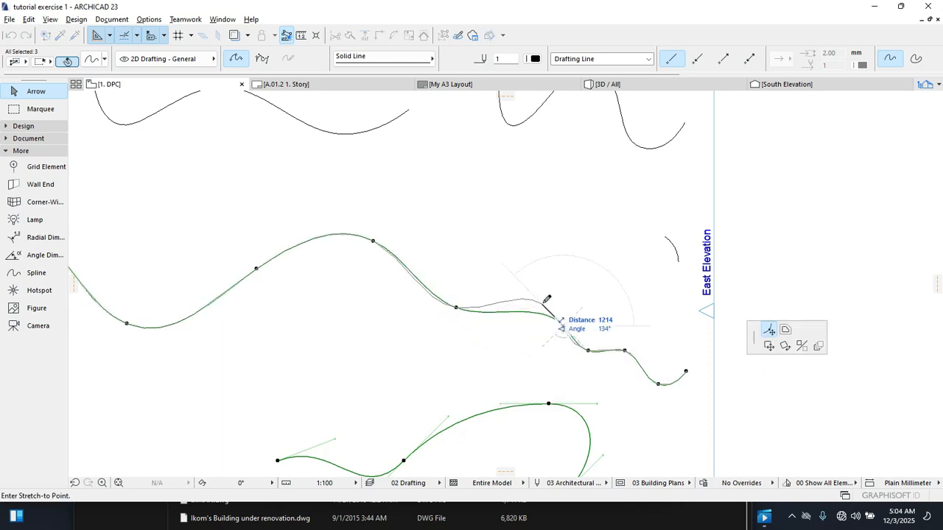
{"action": "left_click", "coordinate": [542, 303]}
{"action": "left_click", "coordinate": [588, 351]}
{"action": "left_click", "coordinate": [589, 352]}
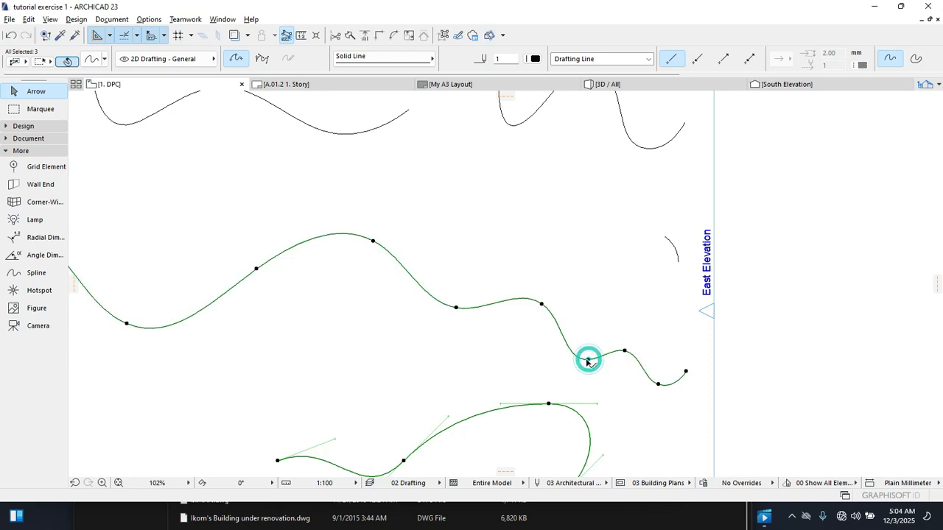
{"action": "left_click", "coordinate": [589, 352]}
{"action": "left_click", "coordinate": [588, 352]}
Step: Raise the first trough node near the left end of the long wavy spline to make that valley shallower
{"action": "scroll", "coordinate": [475, 294], "scroll_direction": "down", "scroll_amount": 2}
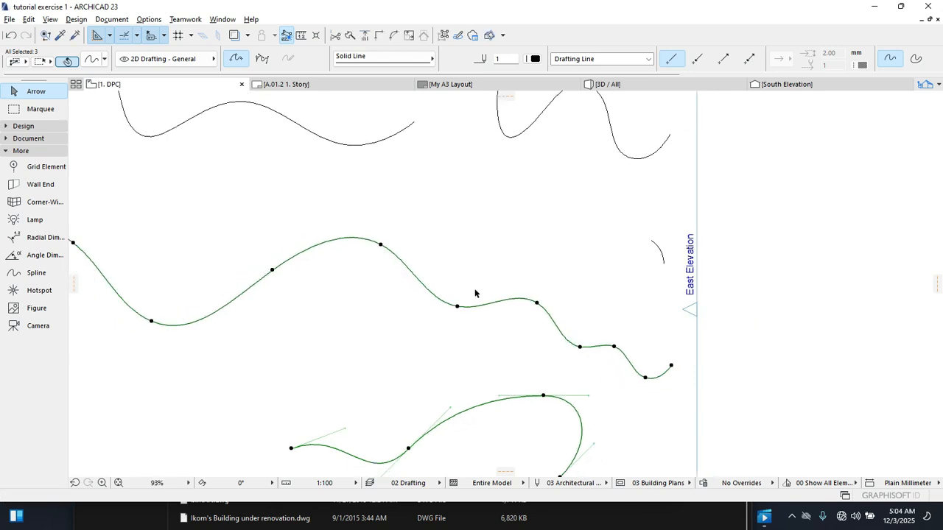
{"action": "scroll", "coordinate": [355, 302], "scroll_direction": "up", "scroll_amount": 1}
{"action": "left_click", "coordinate": [206, 316]}
{"action": "left_click", "coordinate": [231, 288]}
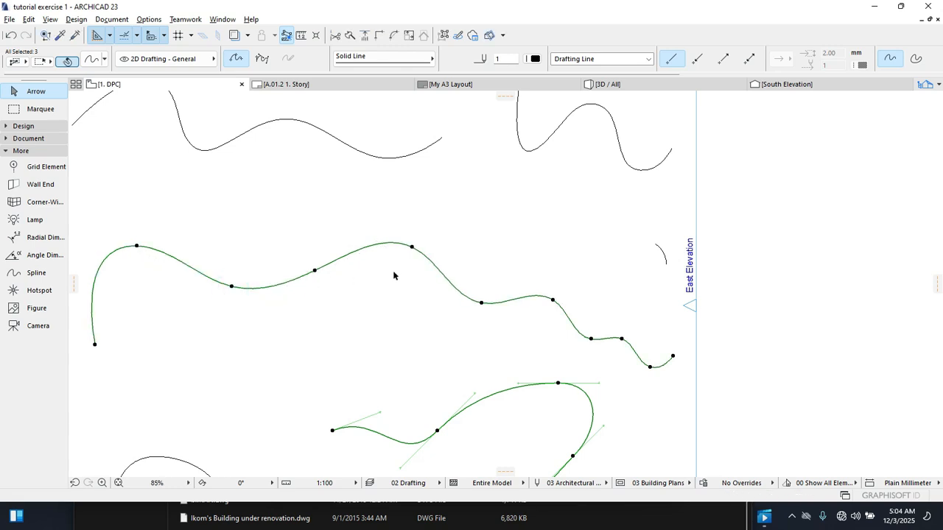
Step: Select only the looping Bezier spline and stretch the second node of its upper branch slightly down and to the right
{"action": "scroll", "coordinate": [487, 274], "scroll_direction": "down", "scroll_amount": 2}
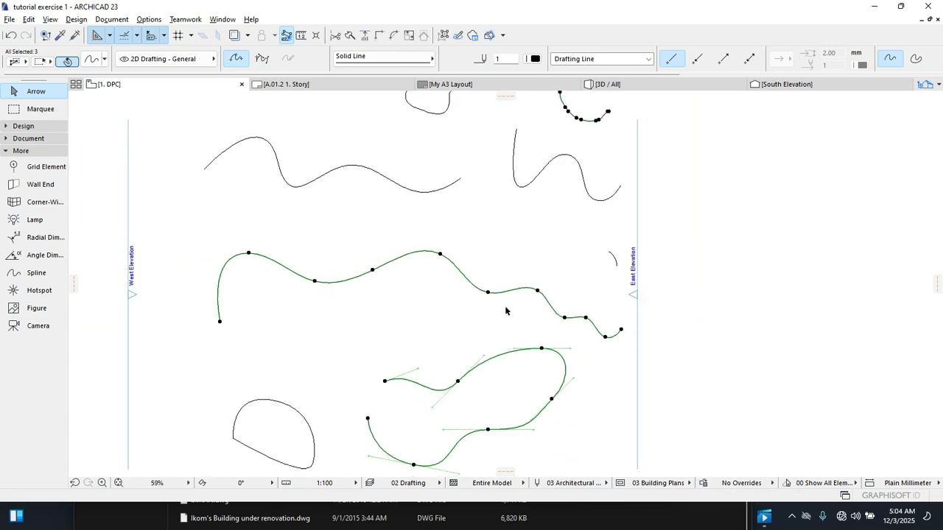
{"action": "scroll", "coordinate": [432, 313], "scroll_direction": "up", "scroll_amount": 3}
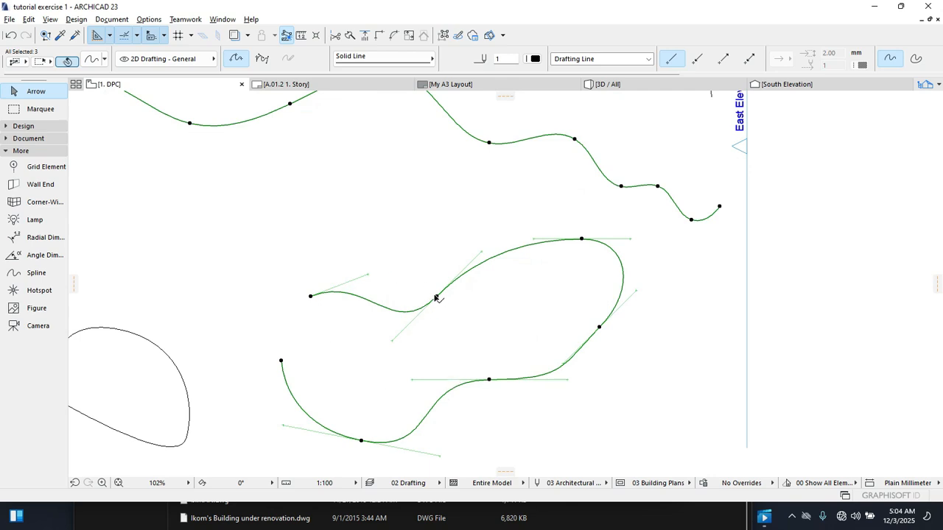
{"action": "left_click", "coordinate": [404, 252]}
{"action": "left_click", "coordinate": [467, 272]}
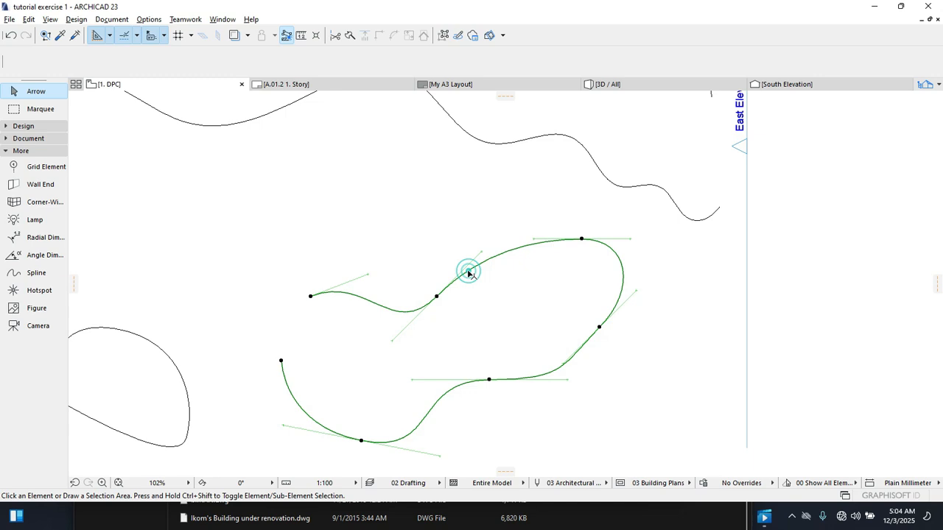
{"action": "left_click", "coordinate": [437, 298]}
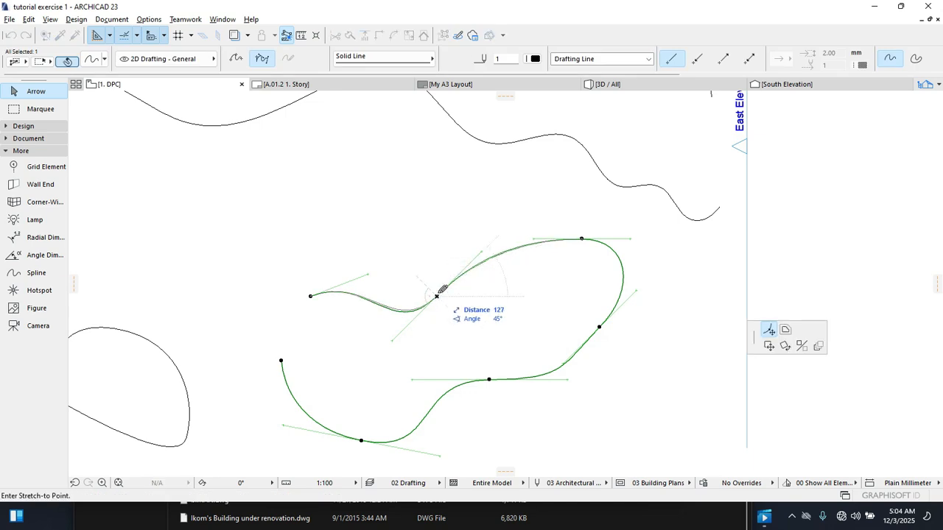
{"action": "left_click", "coordinate": [441, 301]}
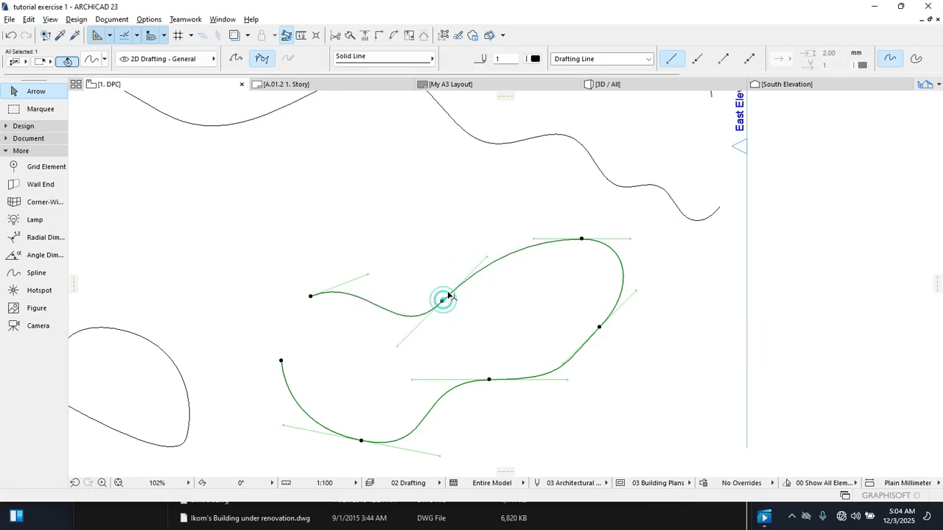
{"action": "left_click", "coordinate": [487, 257]}
{"action": "scroll", "coordinate": [475, 282], "scroll_direction": "up", "scroll_amount": 3}
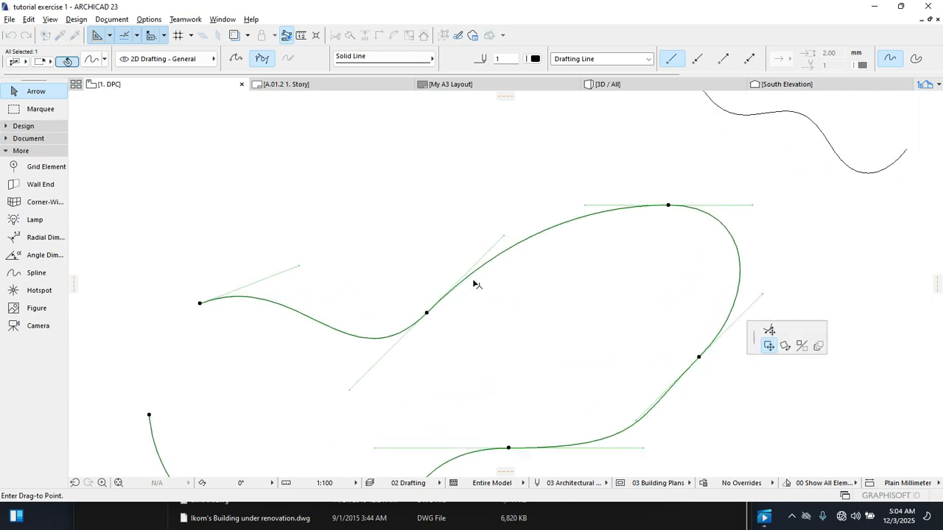
{"action": "key", "text": "Escape"}
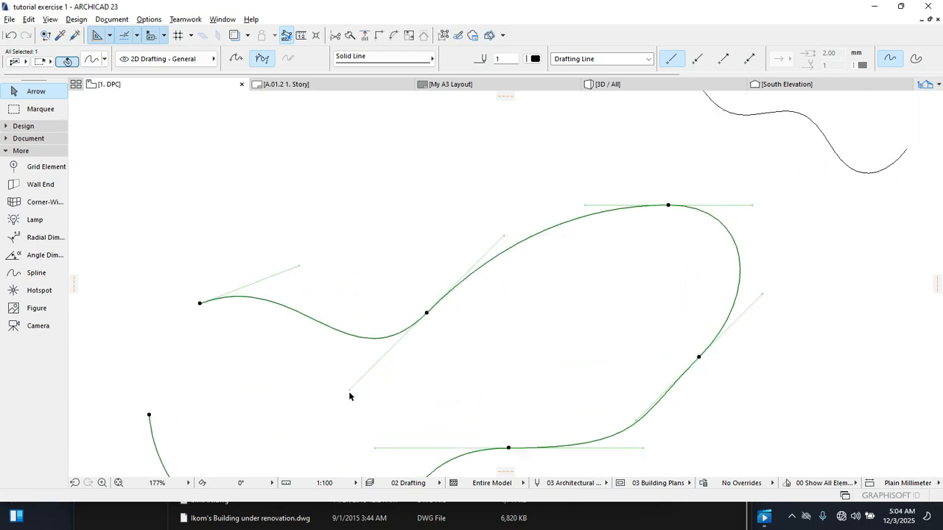
Step: Stretch the lower tangent handle of the Bezier spline's second node upward to a shallower slope, using the node stretch option instead of Drag
{"action": "left_click", "coordinate": [349, 389]}
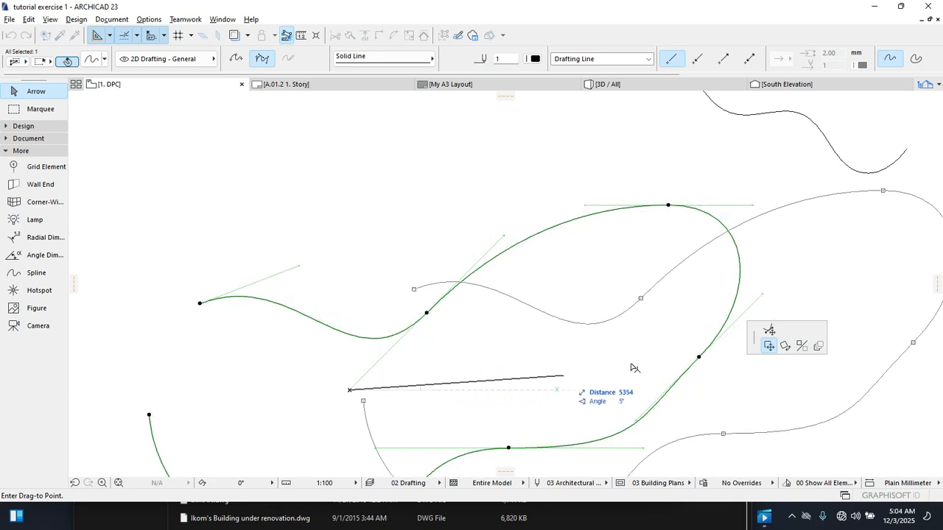
{"action": "left_click", "coordinate": [769, 329]}
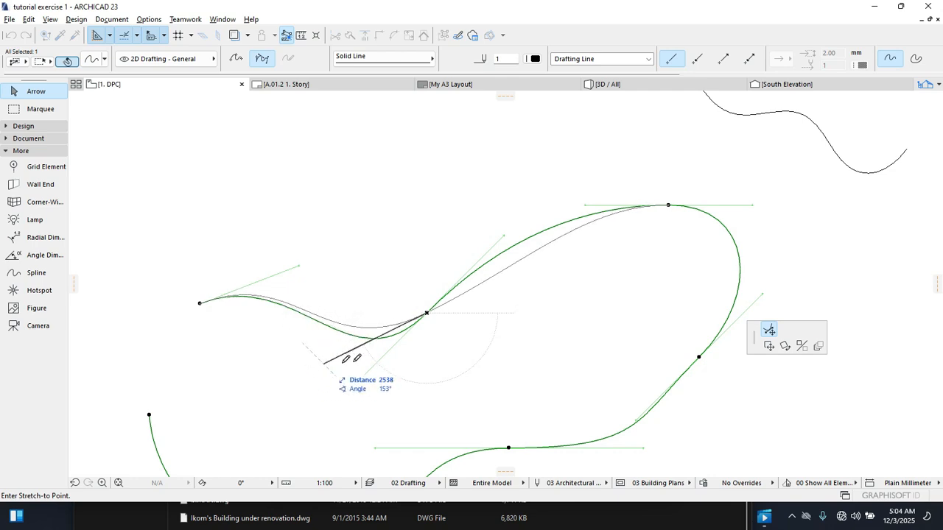
{"action": "left_click", "coordinate": [378, 350]}
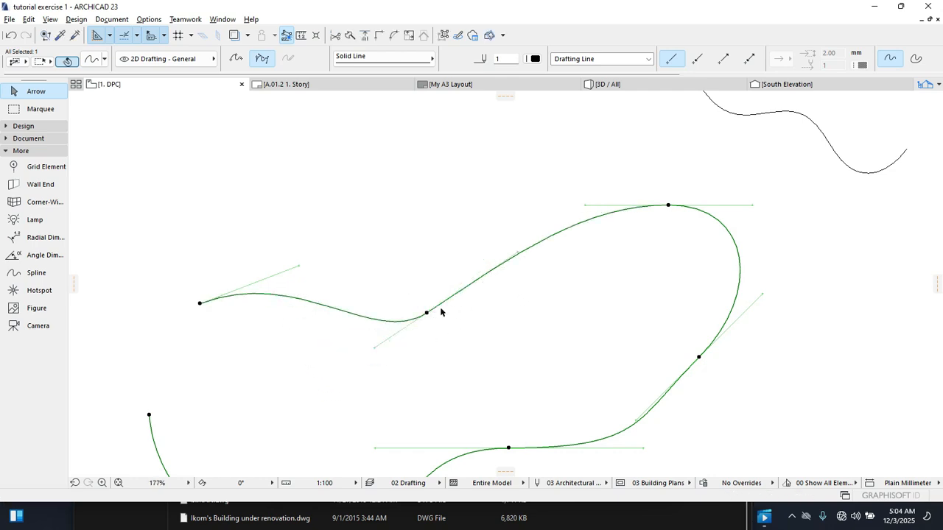
Step: Drag the whole Bezier spline slightly downward, using the tangent handle of its upper end node as the reference point
{"action": "left_click", "coordinate": [300, 268]}
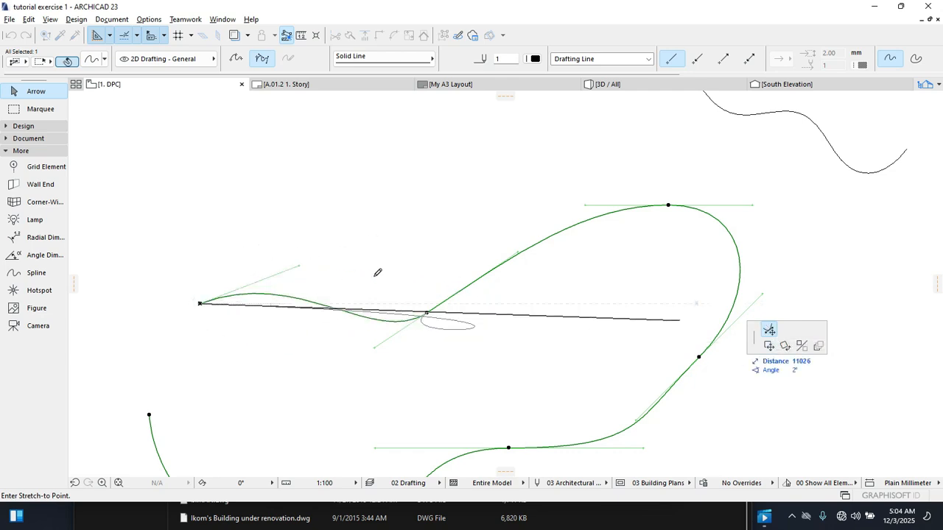
{"action": "left_click", "coordinate": [769, 347]}
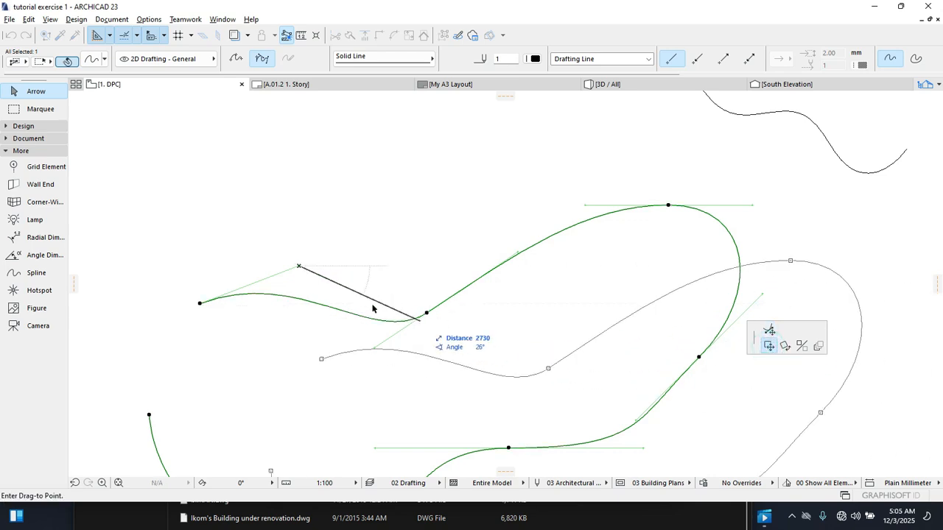
{"action": "scroll", "coordinate": [320, 235], "scroll_direction": "down", "scroll_amount": 1}
{"action": "scroll", "coordinate": [346, 221], "scroll_direction": "down", "scroll_amount": 4}
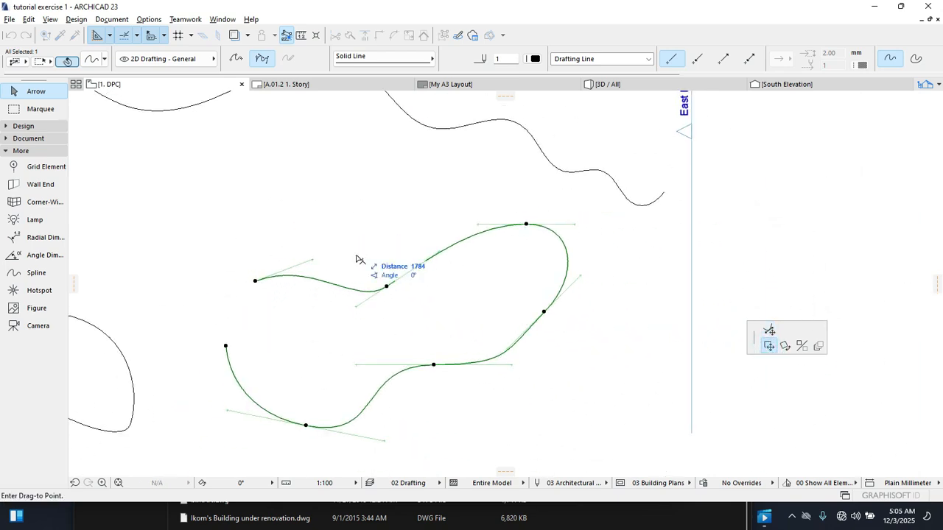
{"action": "left_click", "coordinate": [327, 305]}
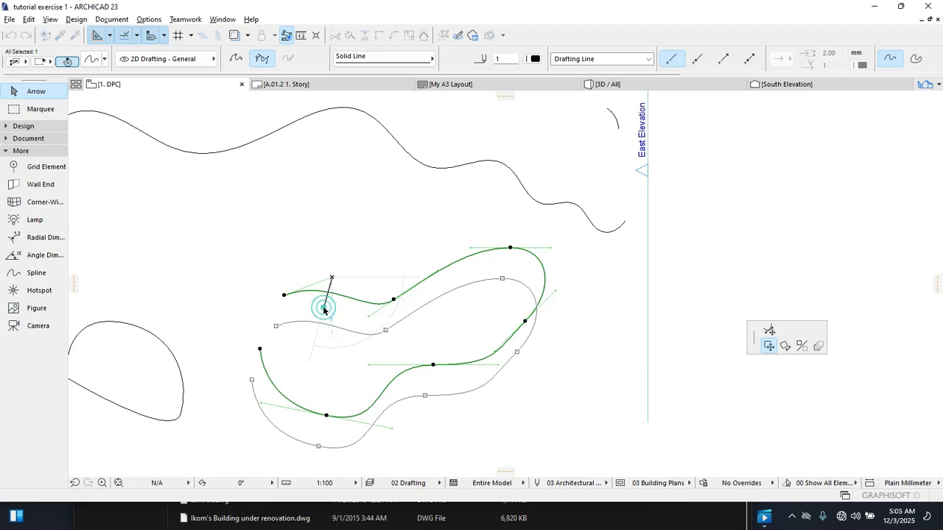
{"action": "middle_click_drag", "start_coordinate": [350, 301], "coordinate": [425, 293]}
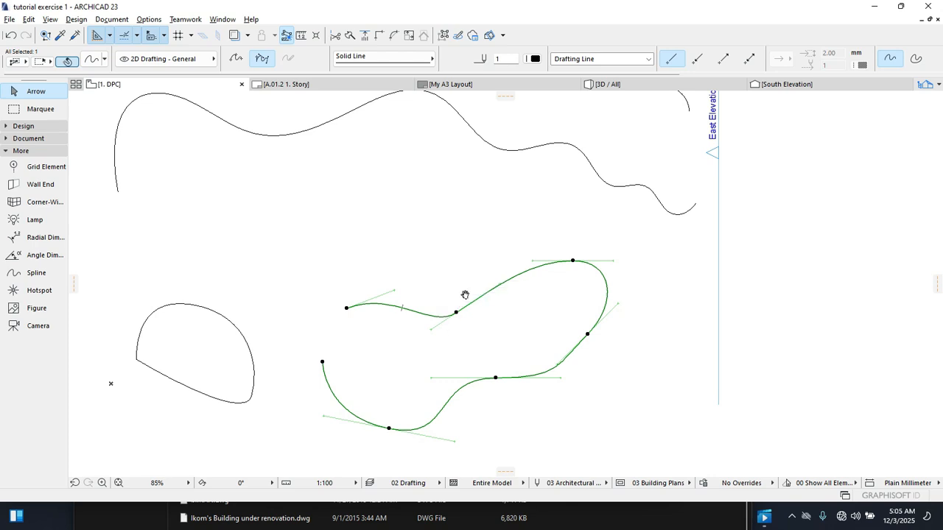
{"action": "middle_click_drag", "start_coordinate": [465, 295], "coordinate": [465, 299]}
{"action": "middle_click_drag", "start_coordinate": [481, 331], "coordinate": [481, 347]}
{"action": "scroll", "coordinate": [480, 340], "scroll_direction": "down", "scroll_amount": 2}
{"action": "scroll", "coordinate": [465, 333], "scroll_direction": "up", "scroll_amount": 2}
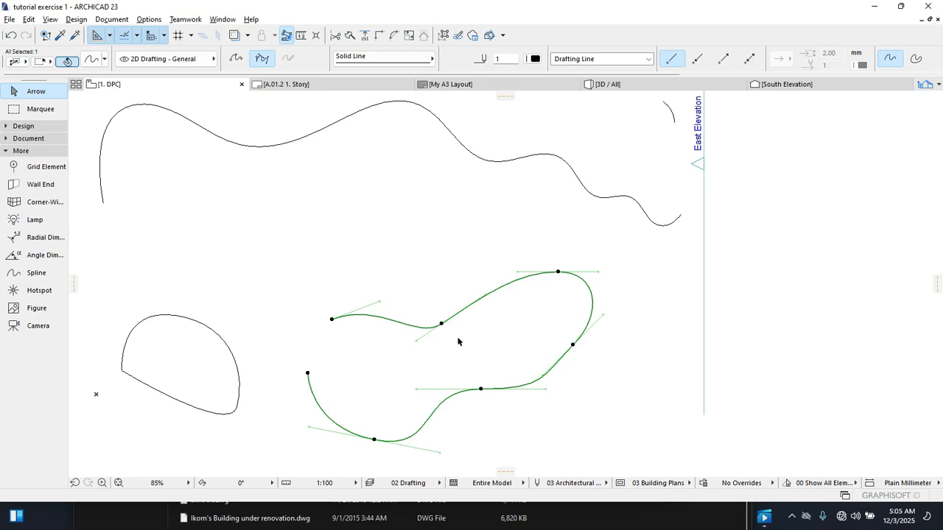
Step: Select the C-shaped freehand spline and stretch two neighbouring nodes on its lower edge, pulling the first inward and the second to the right
{"action": "scroll", "coordinate": [438, 351], "scroll_direction": "down", "scroll_amount": 3}
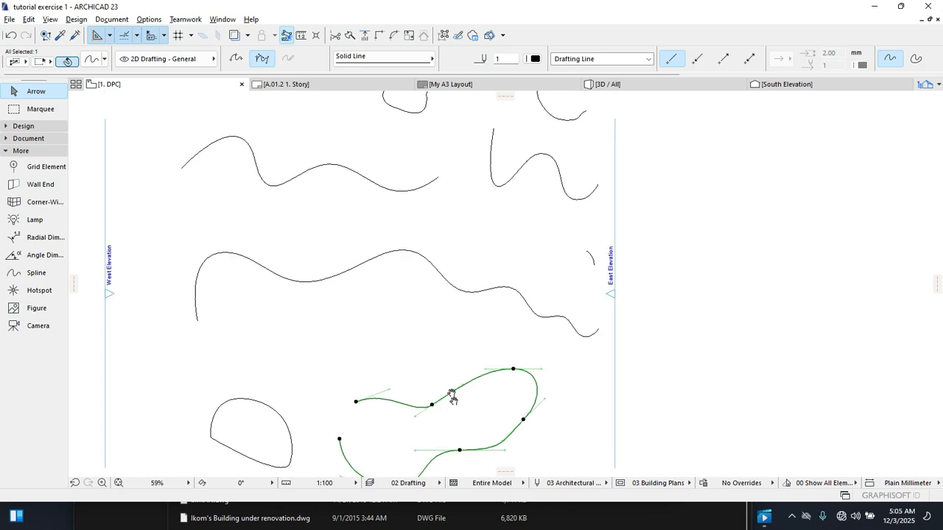
{"action": "scroll", "coordinate": [476, 314], "scroll_direction": "up", "scroll_amount": 1}
{"action": "middle_click_drag", "start_coordinate": [513, 152], "coordinate": [477, 308]}
{"action": "left_click", "coordinate": [494, 270]}
{"action": "scroll", "coordinate": [496, 272], "scroll_direction": "up", "scroll_amount": 7}
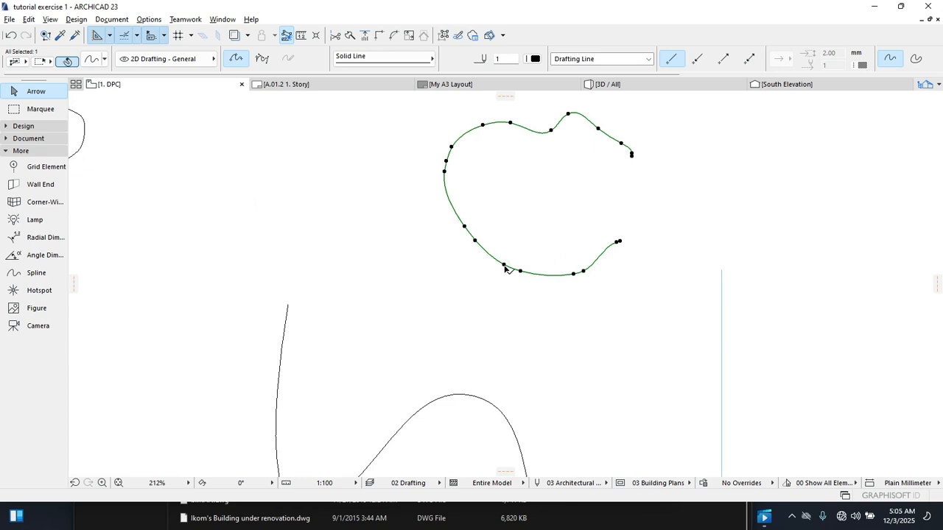
{"action": "left_click", "coordinate": [505, 264]}
{"action": "left_click", "coordinate": [513, 240]}
{"action": "left_click", "coordinate": [519, 272]}
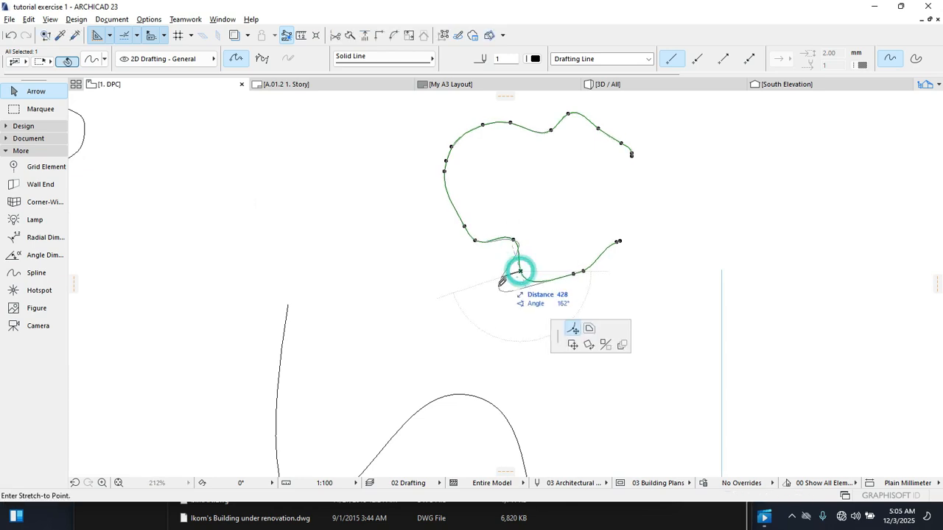
{"action": "left_click", "coordinate": [530, 271]}
Step: Select the S-shaped spline near the East Elevation line and stretch its second node upward and its third node slightly down and to the right
{"action": "scroll", "coordinate": [482, 330], "scroll_direction": "down", "scroll_amount": 6}
{"action": "left_click", "coordinate": [312, 415]}
{"action": "left_click", "coordinate": [415, 291]}
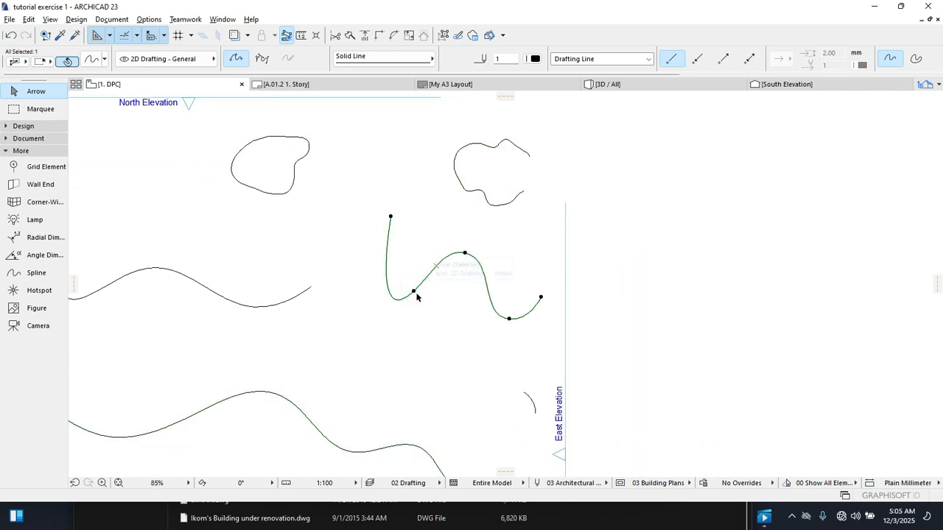
{"action": "left_click", "coordinate": [414, 292]}
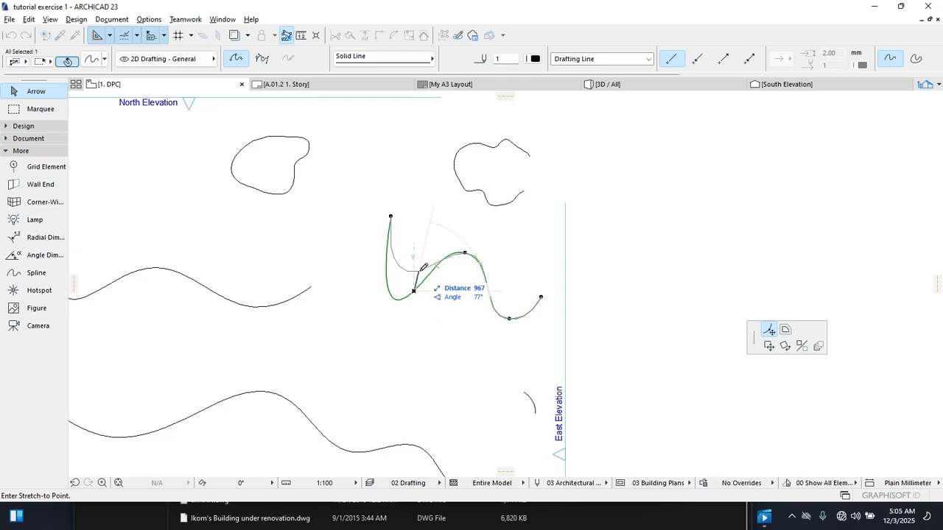
{"action": "left_click", "coordinate": [420, 271]}
{"action": "left_click", "coordinate": [466, 255]}
{"action": "left_click", "coordinate": [468, 262]}
Step: Round out the lower lobe of the C-shaped freehand spline by stretching its overlapping nodes downward and outward to the right
{"action": "left_click", "coordinate": [488, 204]}
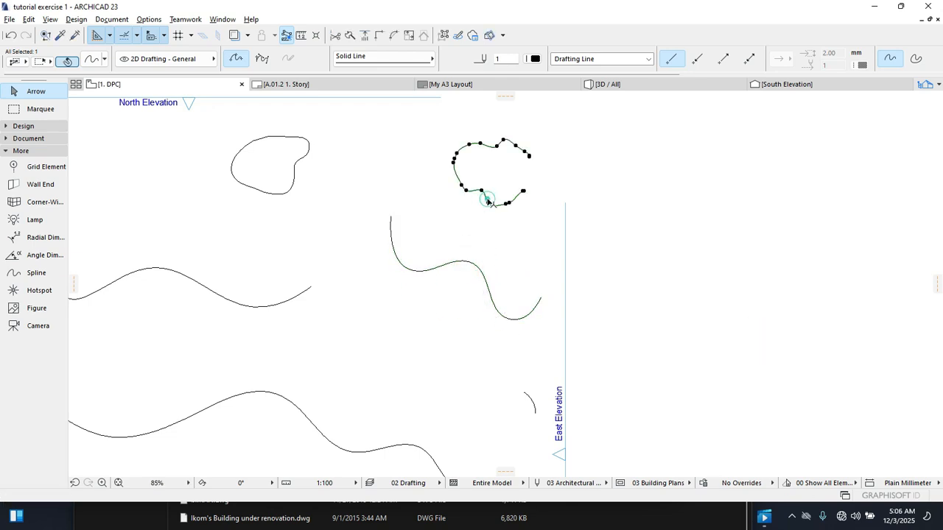
{"action": "scroll", "coordinate": [490, 206], "scroll_direction": "up", "scroll_amount": 5}
{"action": "left_click", "coordinate": [508, 257]}
{"action": "left_click", "coordinate": [505, 267]}
{"action": "left_click", "coordinate": [516, 255]}
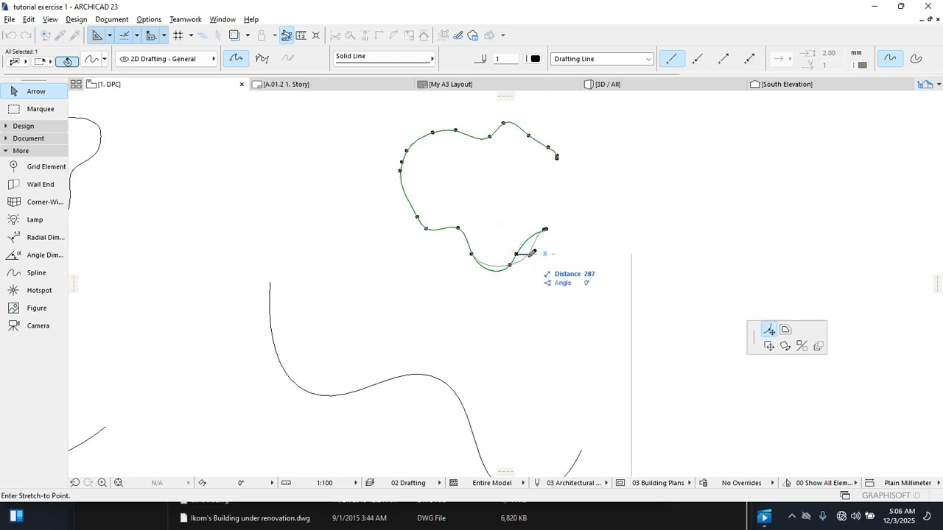
{"action": "left_click", "coordinate": [527, 255]}
{"action": "left_click", "coordinate": [511, 264]}
{"action": "left_click", "coordinate": [505, 267]}
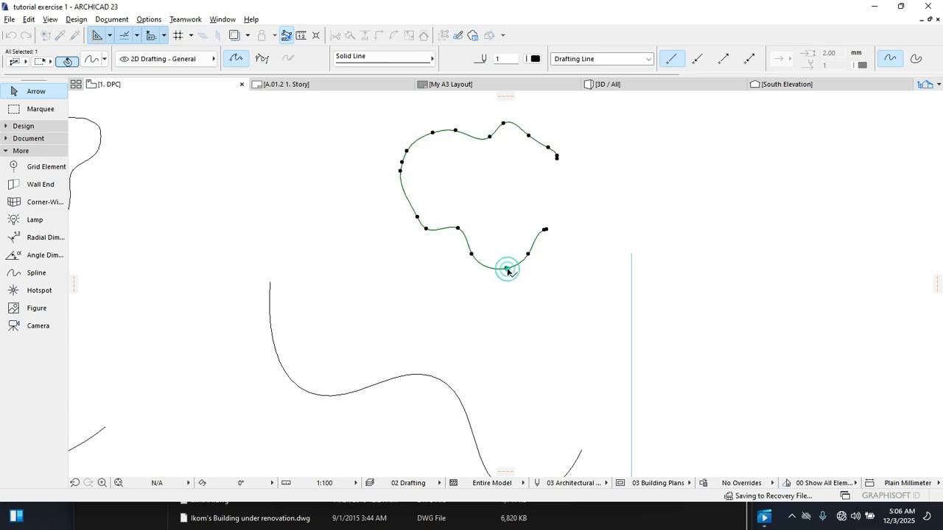
Step: Show the document tools, deselect the freehand spline and activate the Text tool
{"action": "scroll", "coordinate": [517, 286], "scroll_direction": "down", "scroll_amount": 3}
{"action": "scroll", "coordinate": [521, 291], "scroll_direction": "down", "scroll_amount": 3}
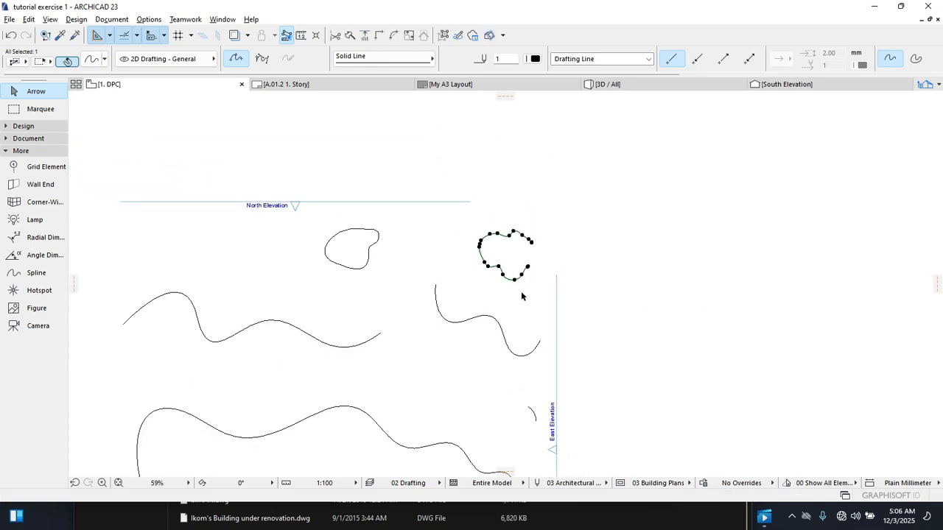
{"action": "left_click", "coordinate": [45, 151]}
{"action": "left_click", "coordinate": [52, 141]}
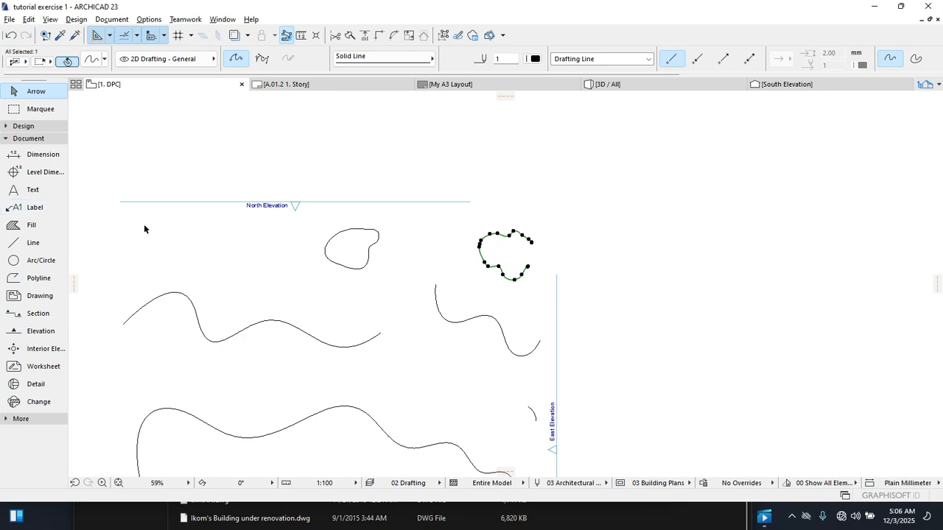
{"action": "middle_click_drag", "start_coordinate": [110, 168], "coordinate": [161, 145]}
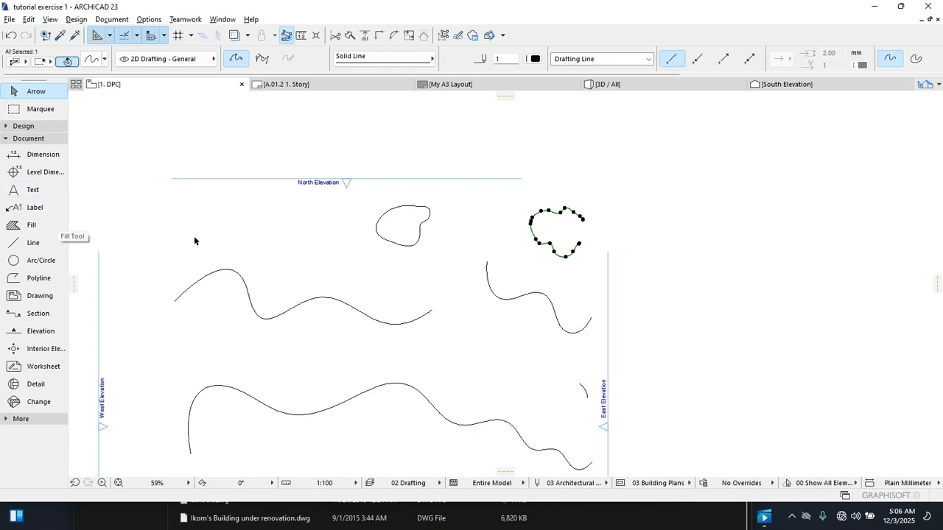
{"action": "scroll", "coordinate": [200, 215], "scroll_direction": "down", "scroll_amount": 1}
{"action": "middle_click_drag", "start_coordinate": [245, 240], "coordinate": [249, 227]}
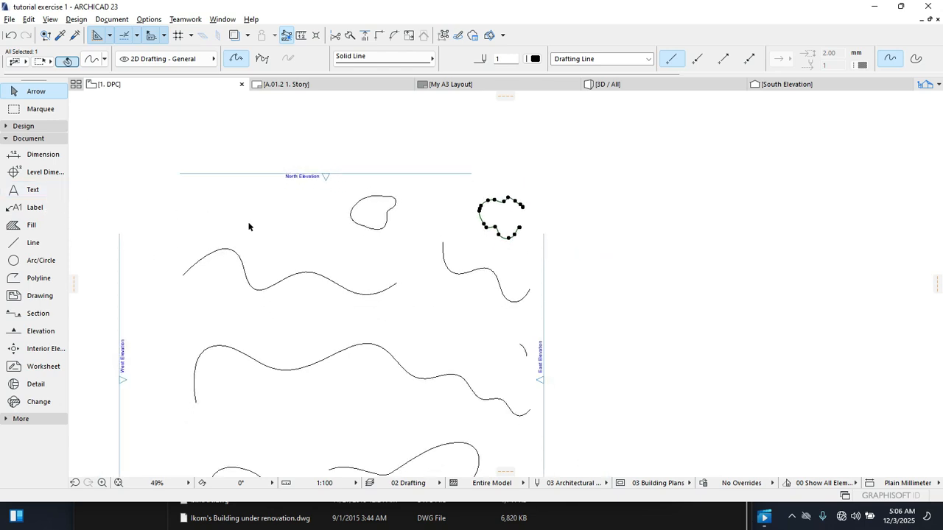
{"action": "left_click", "coordinate": [32, 189]}
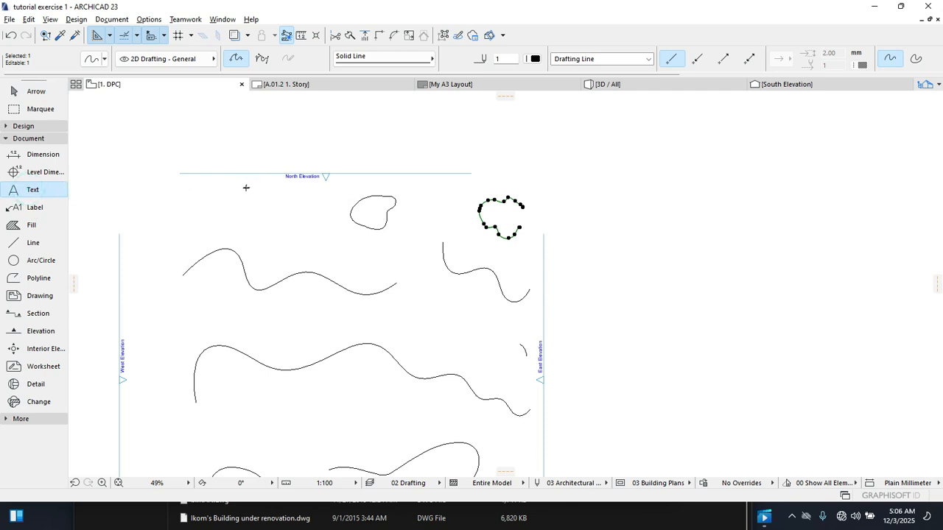
{"action": "key", "text": "Escape"}
{"action": "key", "text": "Escape"}
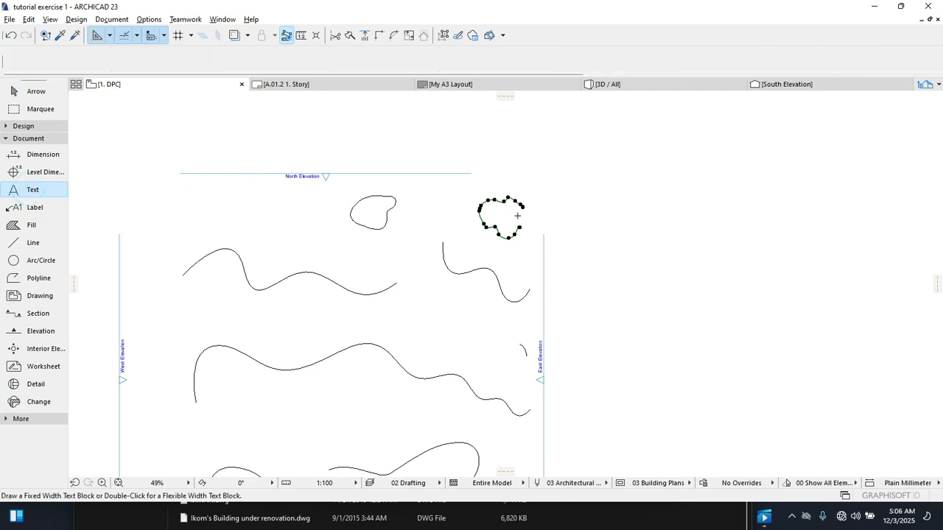
{"action": "left_click", "coordinate": [36, 194]}
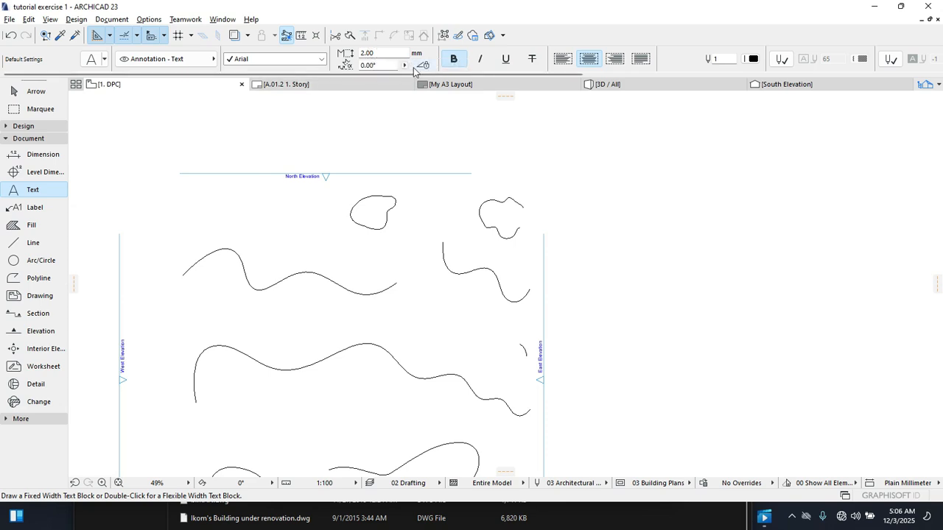
Step: Examine the Text tool's formatting options and its Text Default Settings, covering text style and text block formatting, and close them without changes
{"action": "left_click", "coordinate": [457, 63]}
{"action": "scroll", "coordinate": [914, 68], "scroll_direction": "down", "scroll_amount": 3}
{"action": "scroll", "coordinate": [935, 75], "scroll_direction": "up", "scroll_amount": 3}
{"action": "scroll", "coordinate": [936, 76], "scroll_direction": "down", "scroll_amount": 4}
{"action": "scroll", "coordinate": [935, 75], "scroll_direction": "down", "scroll_amount": 3}
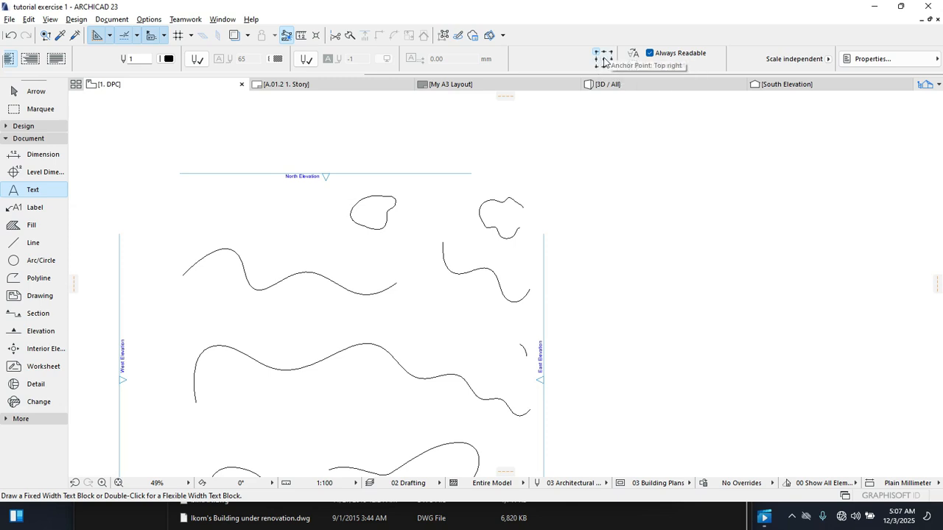
{"action": "scroll", "coordinate": [498, 77], "scroll_direction": "left", "scroll_amount": 5}
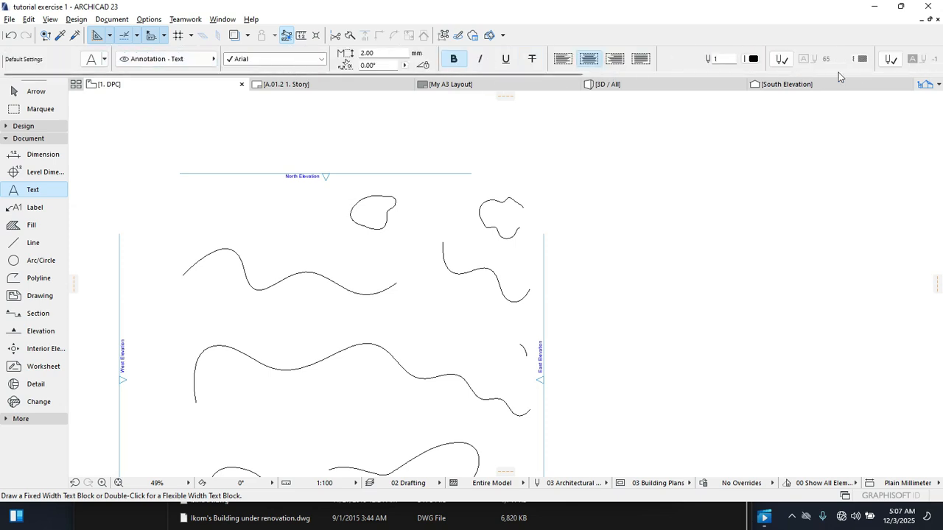
{"action": "left_click", "coordinate": [93, 64]}
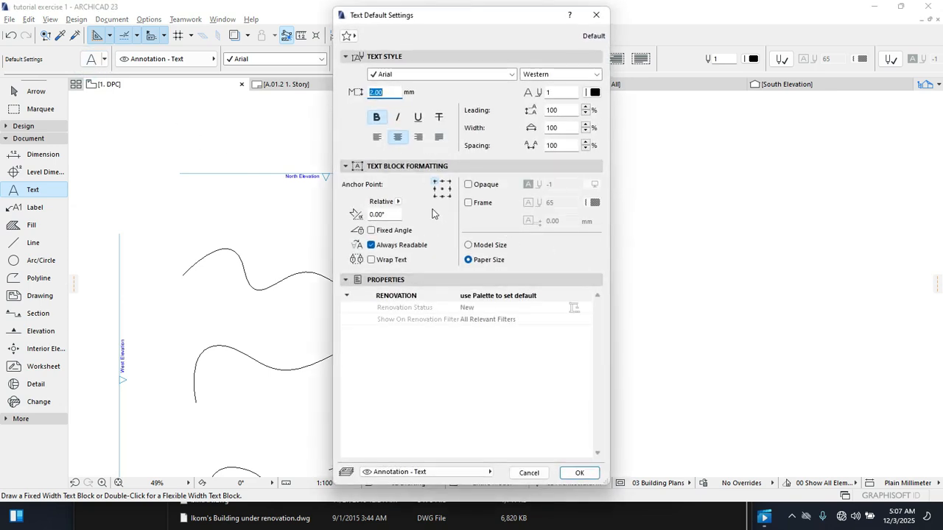
{"action": "left_click_drag", "start_coordinate": [533, 21], "coordinate": [575, 45]}
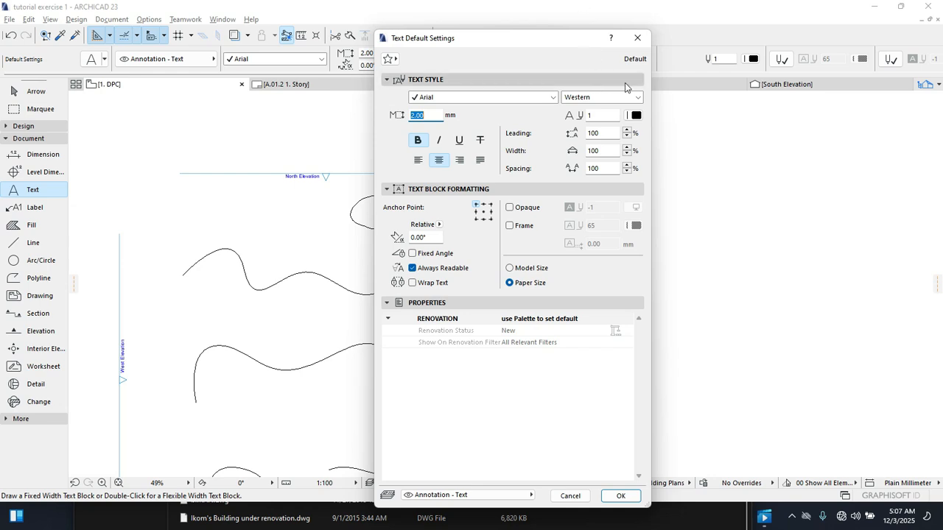
{"action": "left_click", "coordinate": [638, 37]}
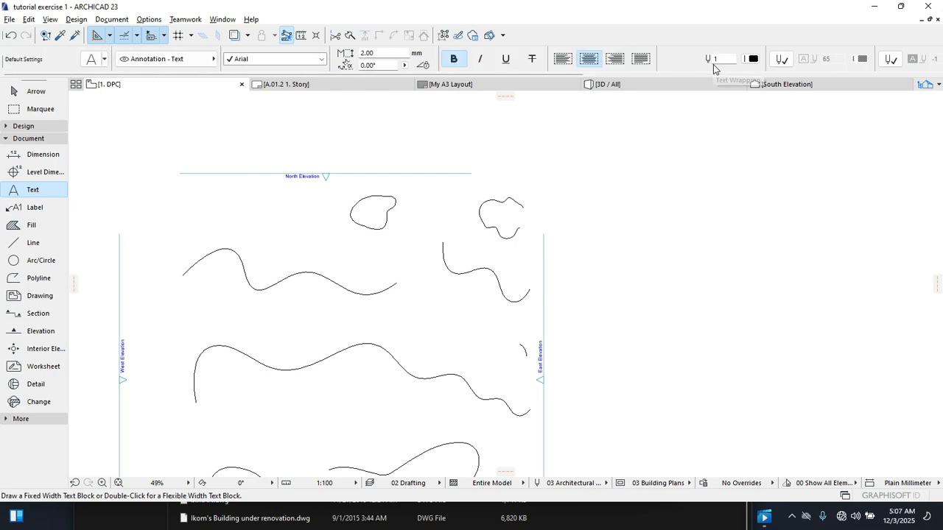
{"action": "left_click", "coordinate": [91, 59]}
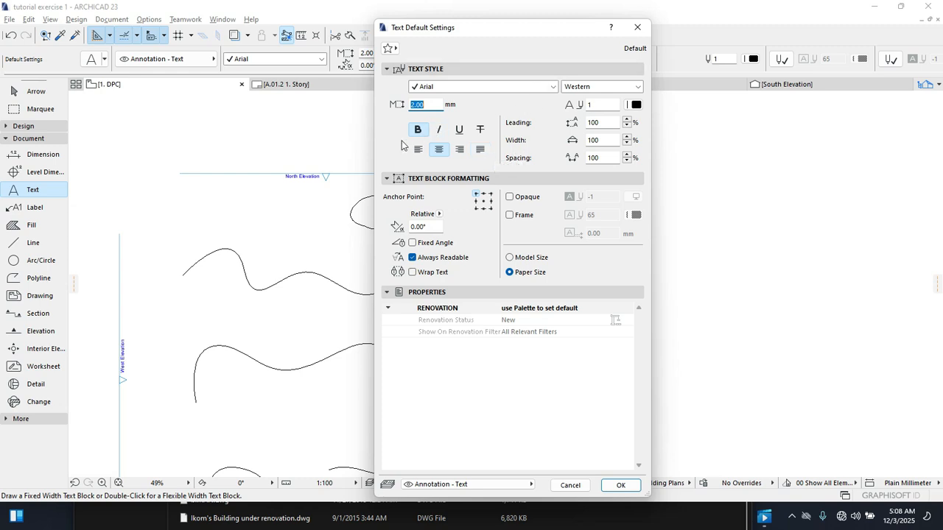
{"action": "left_click", "coordinate": [638, 28]}
{"action": "middle_click_drag", "start_coordinate": [394, 240], "coordinate": [394, 214]}
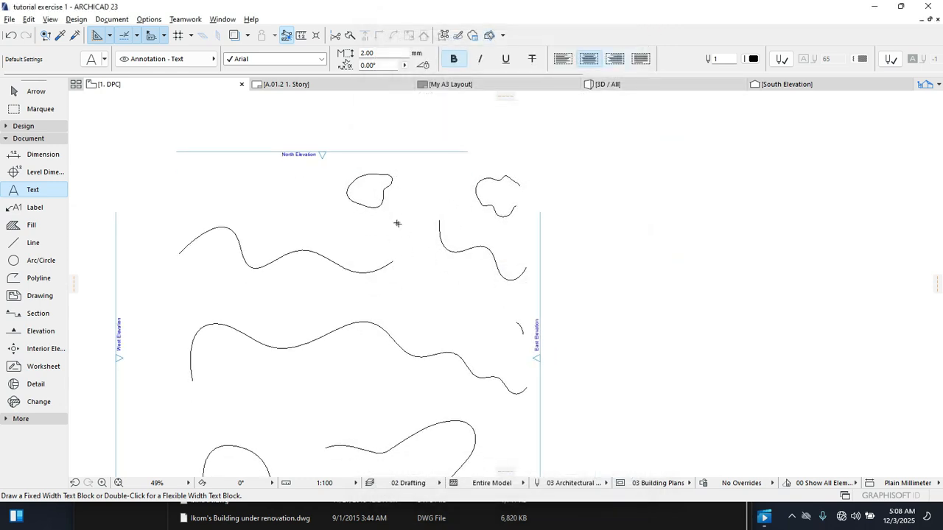
{"action": "scroll", "coordinate": [397, 223], "scroll_direction": "down", "scroll_amount": 2}
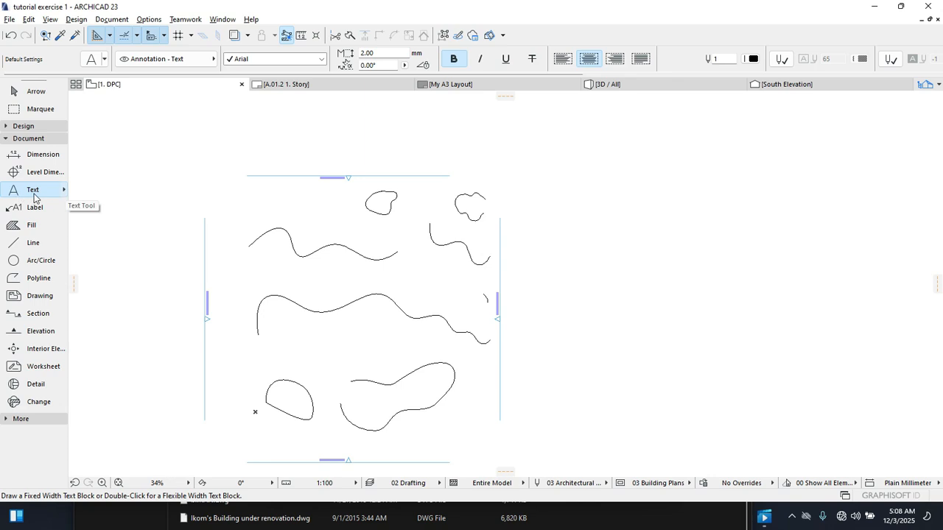
{"action": "scroll", "coordinate": [335, 258], "scroll_direction": "down", "scroll_amount": 3}
{"action": "scroll", "coordinate": [266, 374], "scroll_direction": "up", "scroll_amount": 5}
{"action": "left_click", "coordinate": [251, 369]}
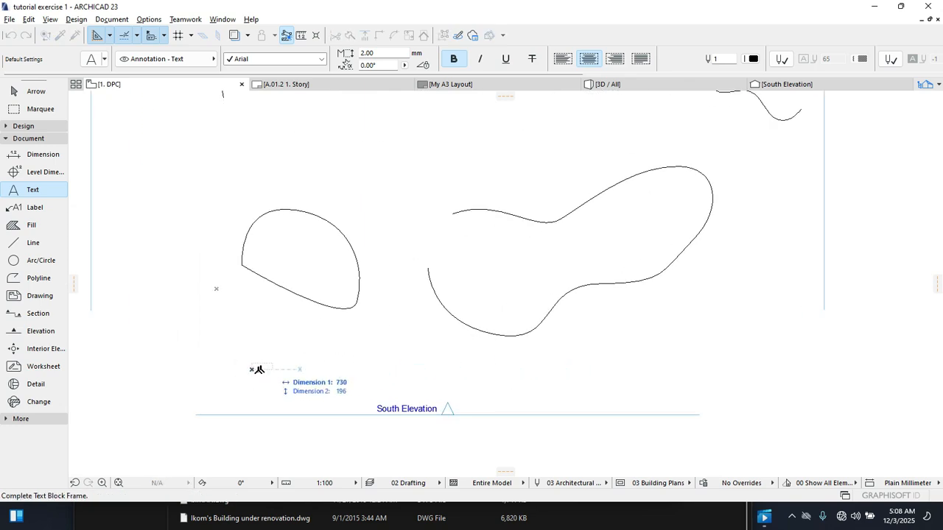
{"action": "left_click", "coordinate": [468, 354]}
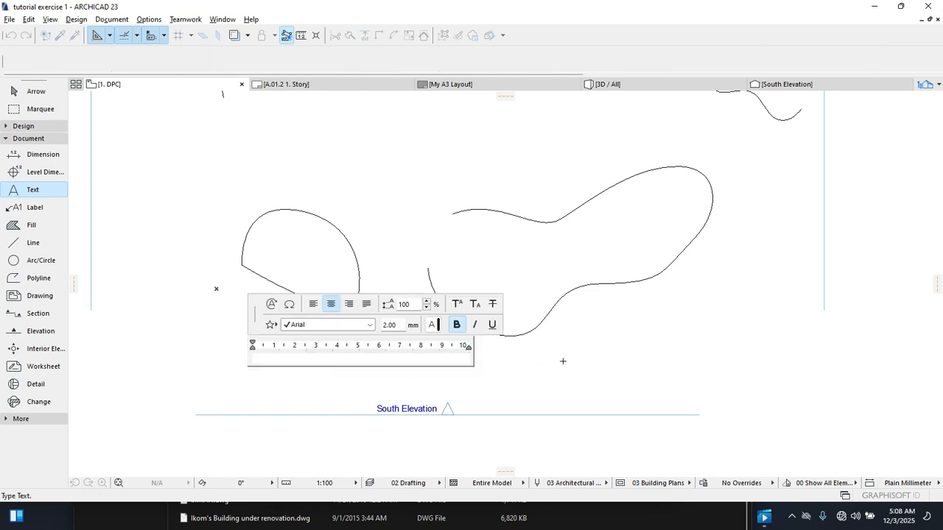
{"action": "key", "text": "Escape"}
{"action": "key", "text": "Escape"}
{"action": "scroll", "coordinate": [505, 331], "scroll_direction": "down", "scroll_amount": 5}
{"action": "middle_click_drag", "start_coordinate": [452, 301], "coordinate": [440, 314]}
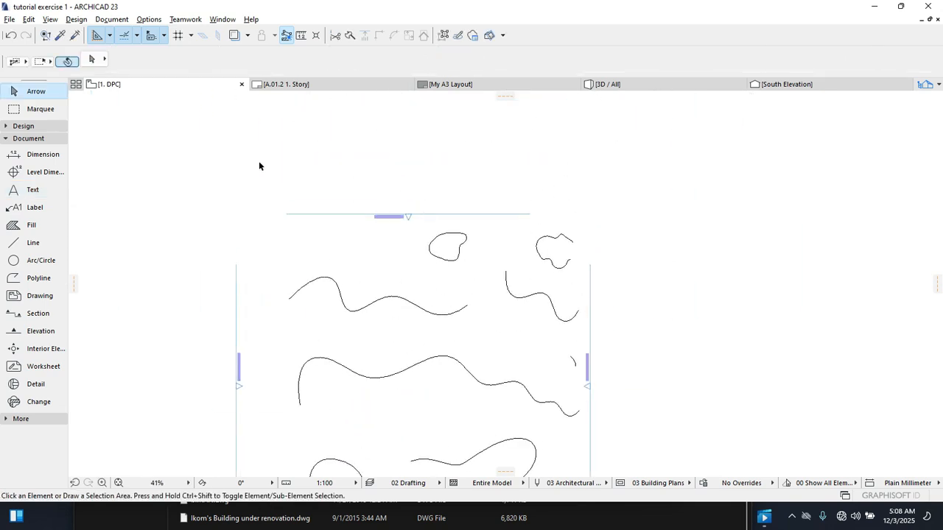
Step: Place a fixed-width text block above the North Elevation line and enter the text "types of splins"
{"action": "left_click", "coordinate": [32, 194]}
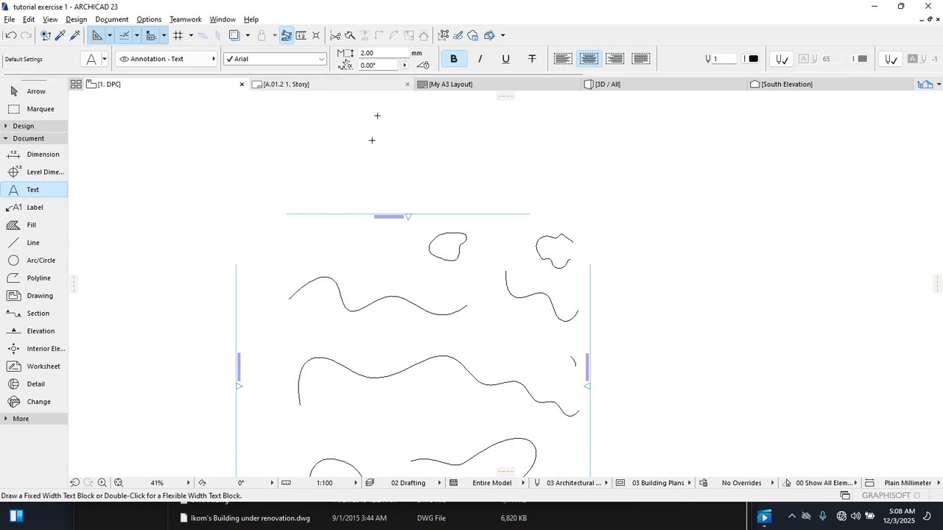
{"action": "left_click", "coordinate": [348, 190]}
{"action": "left_click", "coordinate": [480, 204]}
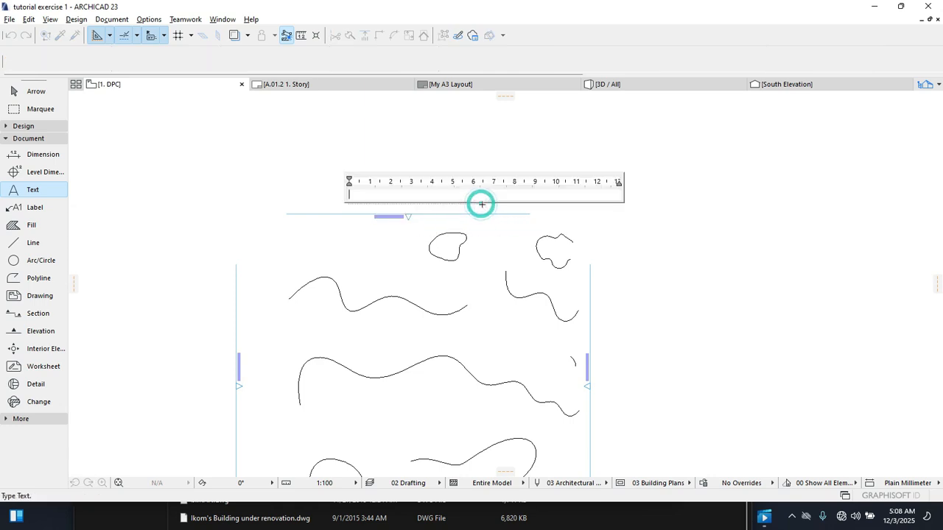
{"action": "type", "text": "types"}
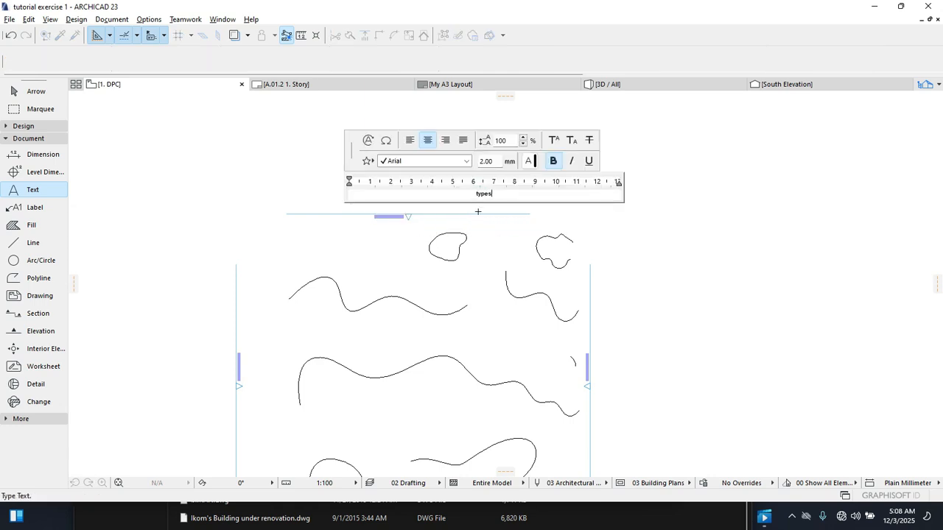
{"action": "type", "text": " of splins"}
{"action": "key", "text": "ctrl+a"}
{"action": "key", "text": "End"}
{"action": "left_click_drag", "start_coordinate": [513, 194], "coordinate": [462, 194]}
{"action": "key", "text": "F3"}
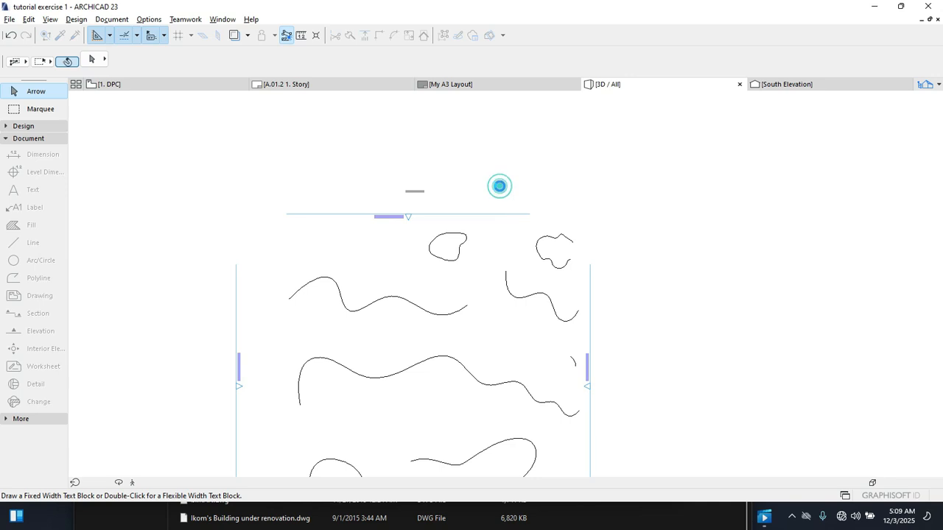
{"action": "left_click", "coordinate": [500, 185]}
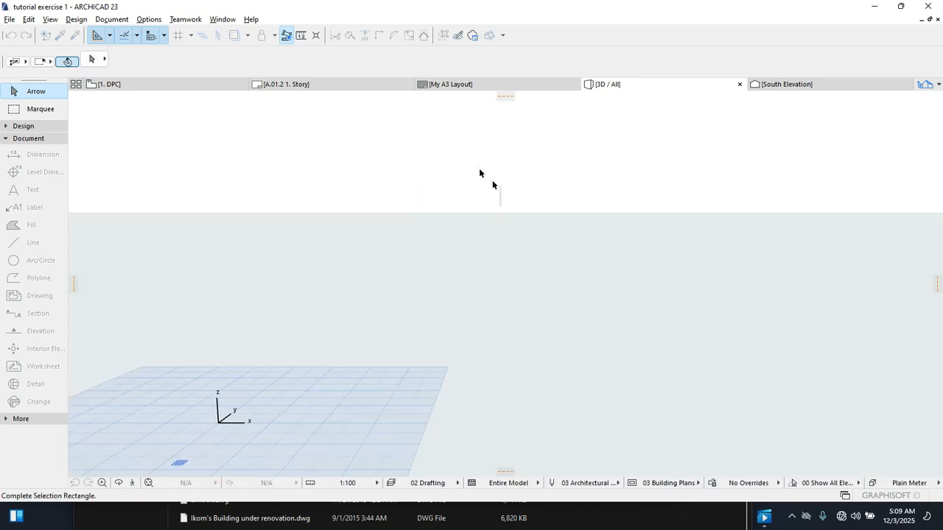
{"action": "left_click", "coordinate": [426, 97]}
{"action": "left_click", "coordinate": [170, 87]}
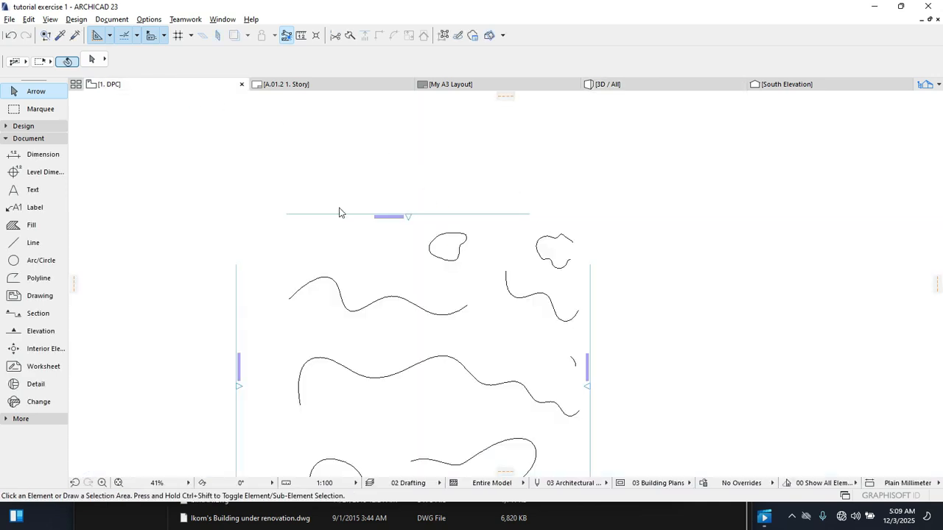
Step: Select the "types of splins" text block, examine its Text Selection Settings and close them without changes
{"action": "scroll", "coordinate": [418, 197], "scroll_direction": "up", "scroll_amount": 6}
{"action": "left_click", "coordinate": [433, 183]}
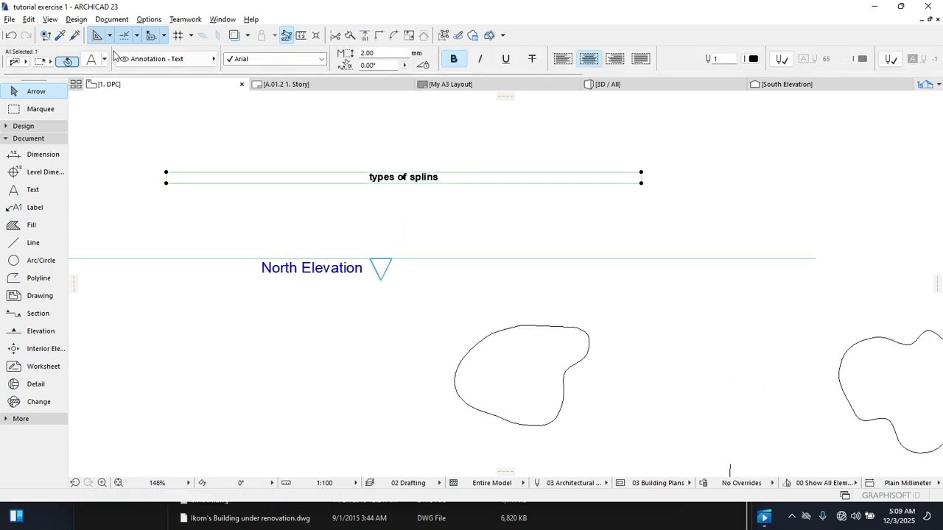
{"action": "key", "text": "ctrl+t"}
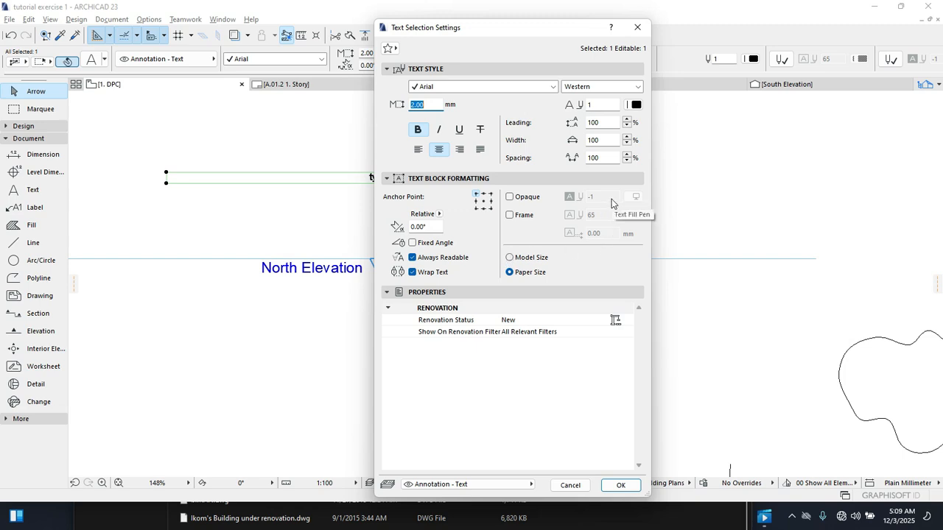
{"action": "left_click", "coordinate": [638, 27]}
Step: Open the "types of splins" text for editing, highlight all its words to view the formatting options, leave editing and reselect the block
{"action": "double_click", "coordinate": [447, 177]}
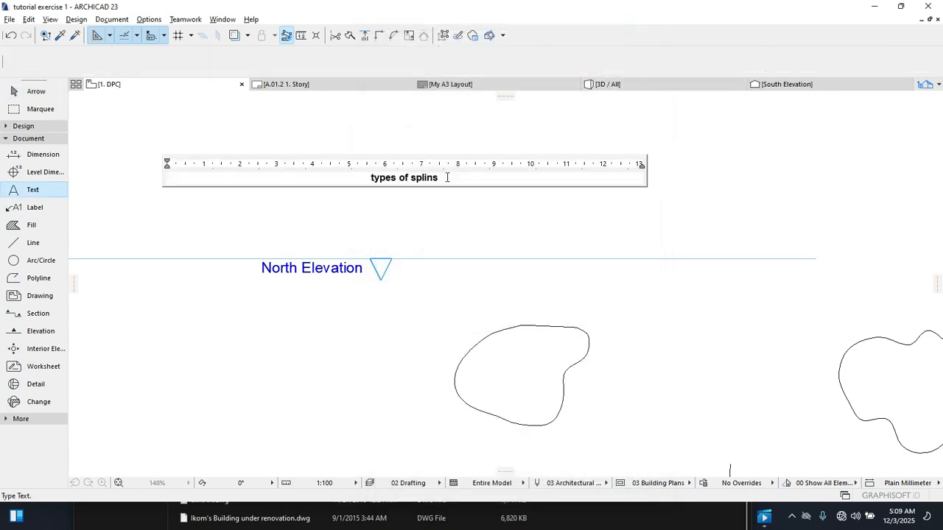
{"action": "left_click_drag", "start_coordinate": [447, 177], "coordinate": [351, 180]}
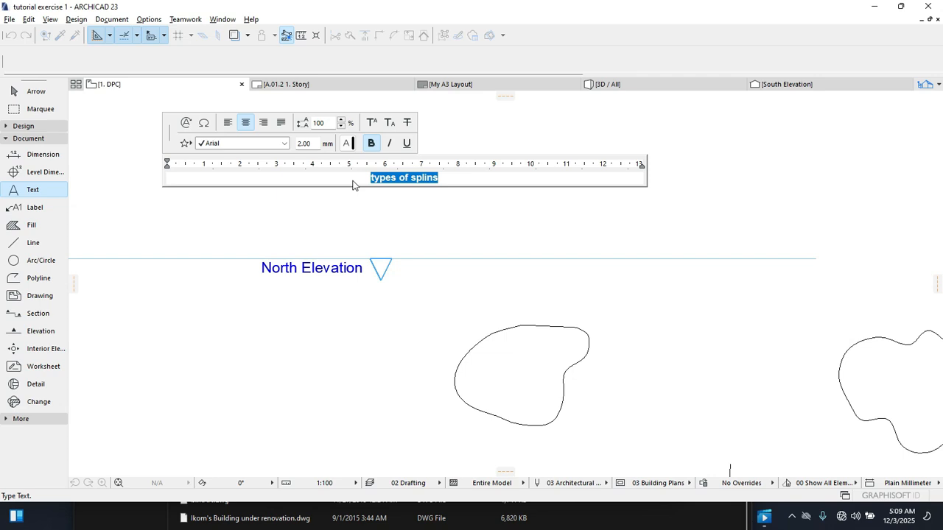
{"action": "left_click", "coordinate": [727, 160]}
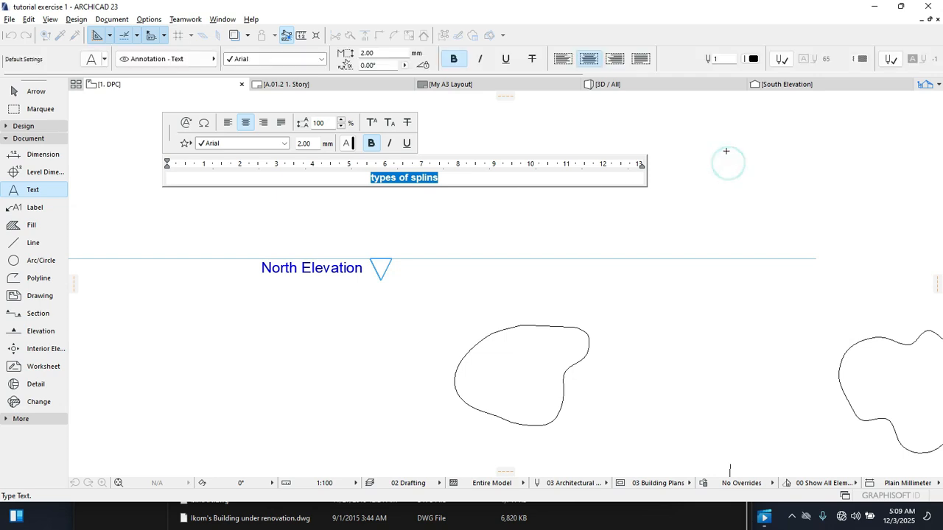
{"action": "left_click", "coordinate": [573, 212]}
{"action": "left_click", "coordinate": [435, 180]}
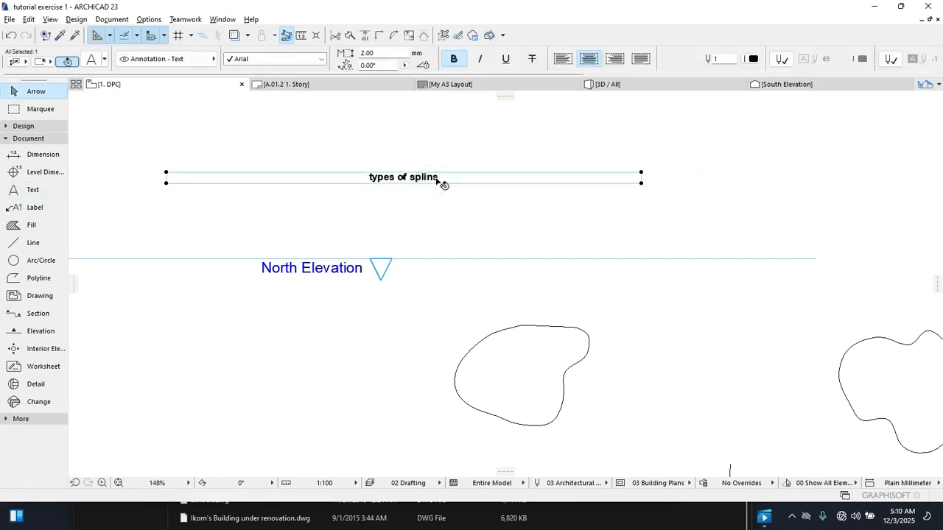
Step: Reopen the "types of splins" text block for editing several times to review how its editor is entered and left
{"action": "double_click", "coordinate": [442, 183]}
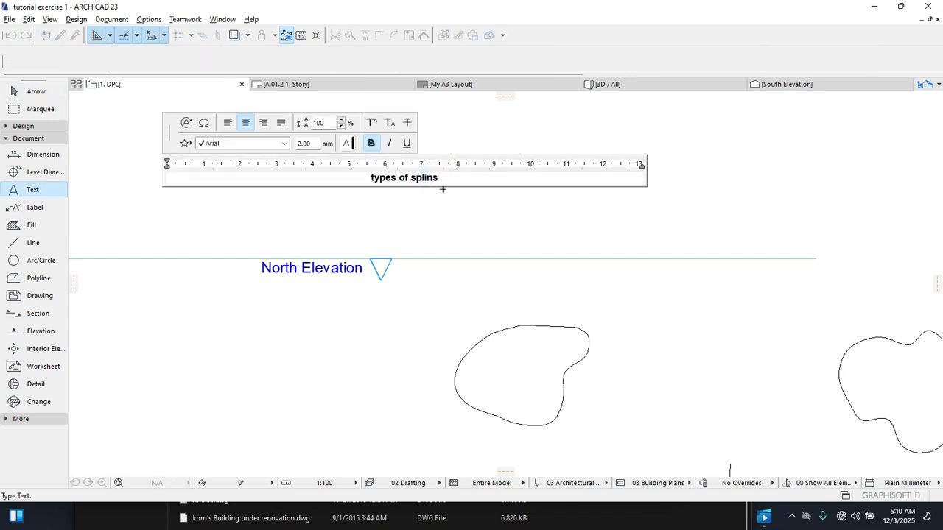
{"action": "left_click", "coordinate": [470, 204]}
{"action": "left_click", "coordinate": [471, 203]}
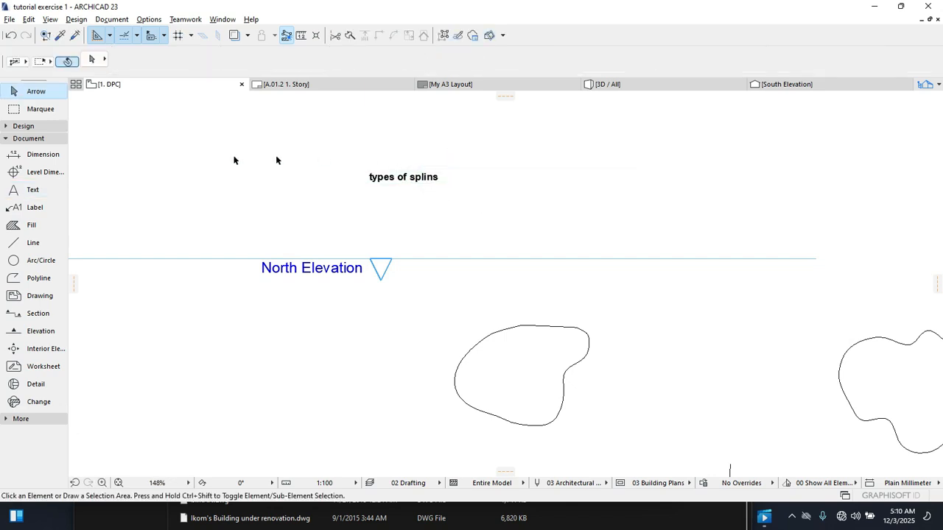
{"action": "left_click", "coordinate": [412, 183]}
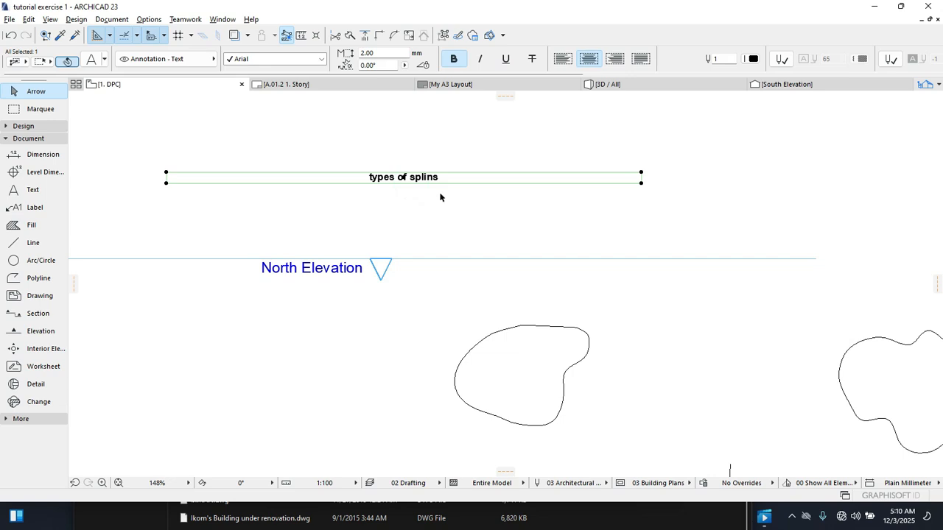
{"action": "double_click", "coordinate": [441, 178]}
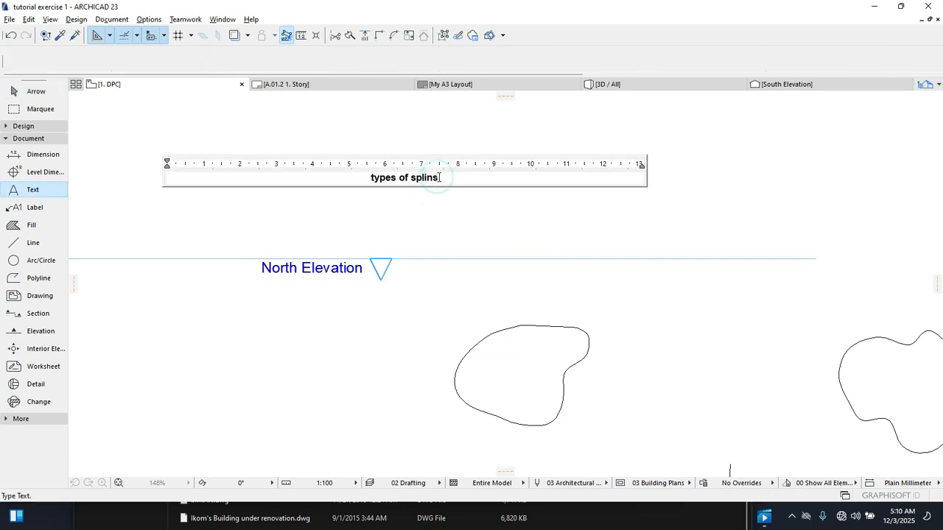
{"action": "left_click", "coordinate": [442, 201]}
{"action": "left_click", "coordinate": [440, 180]}
{"action": "double_click", "coordinate": [441, 179]}
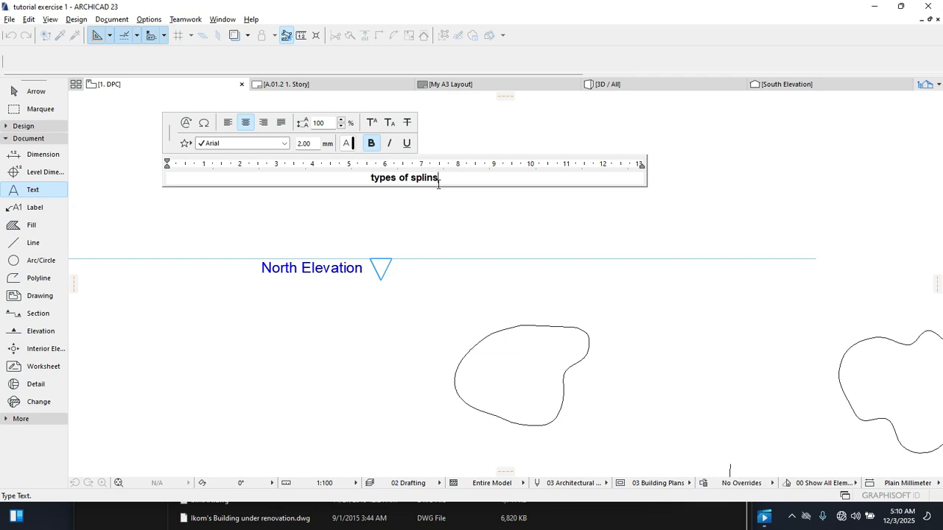
Step: Highlight the "types of splins" words and examine the editor's formatting options, including the text favorites and text size
{"action": "left_click", "coordinate": [447, 179]}
{"action": "left_click_drag", "start_coordinate": [445, 178], "coordinate": [363, 181]}
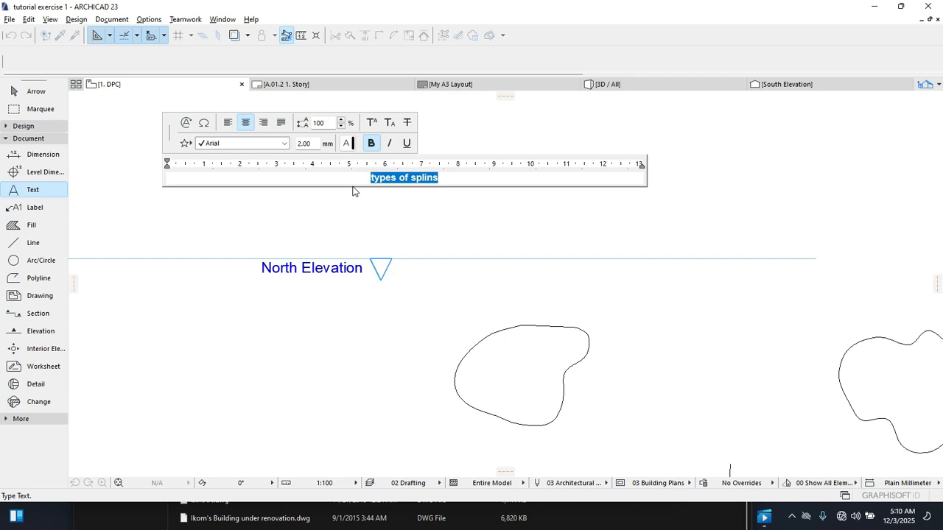
{"action": "left_click", "coordinate": [479, 177]}
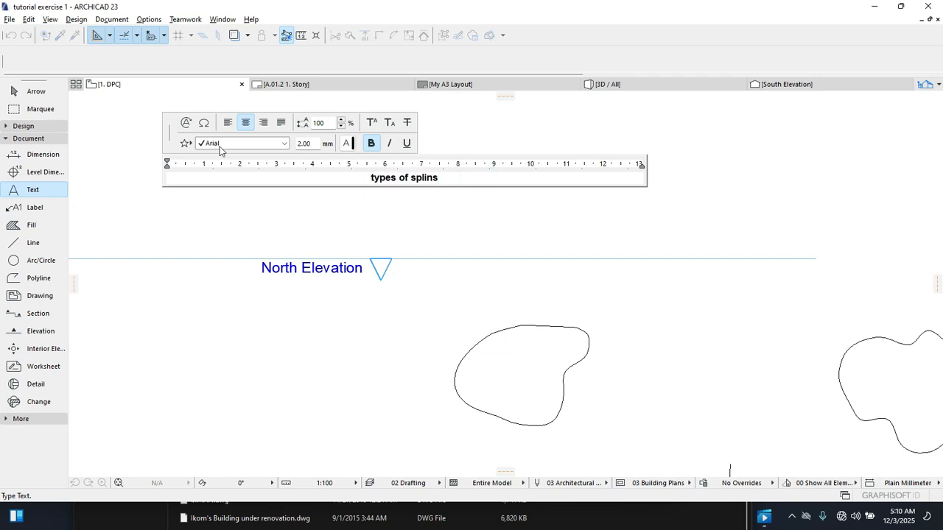
{"action": "left_click", "coordinate": [189, 145]}
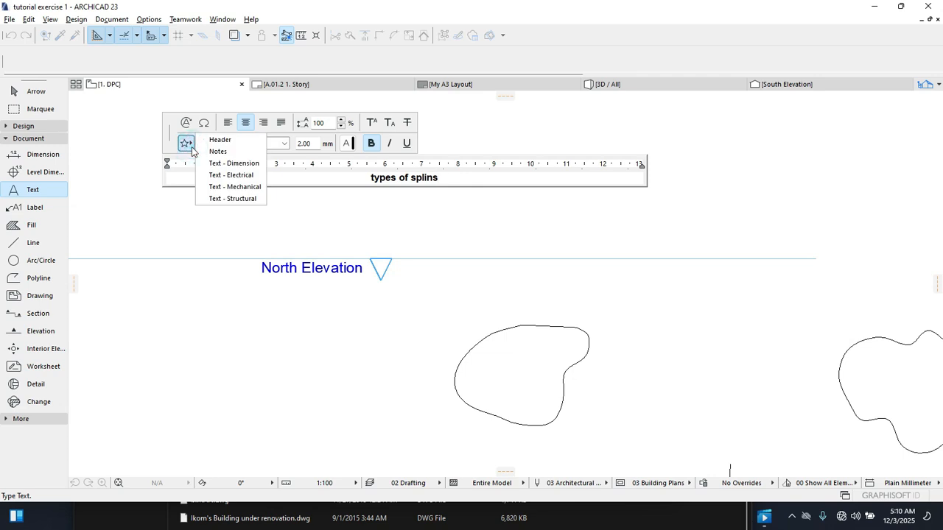
{"action": "left_click", "coordinate": [189, 144]}
{"action": "left_click_drag", "start_coordinate": [461, 179], "coordinate": [392, 153]}
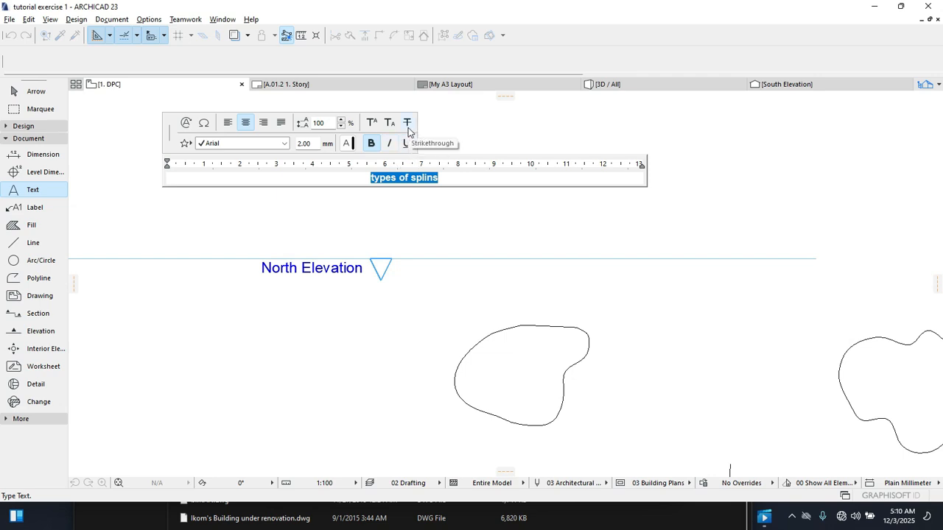
{"action": "left_click", "coordinate": [311, 144]}
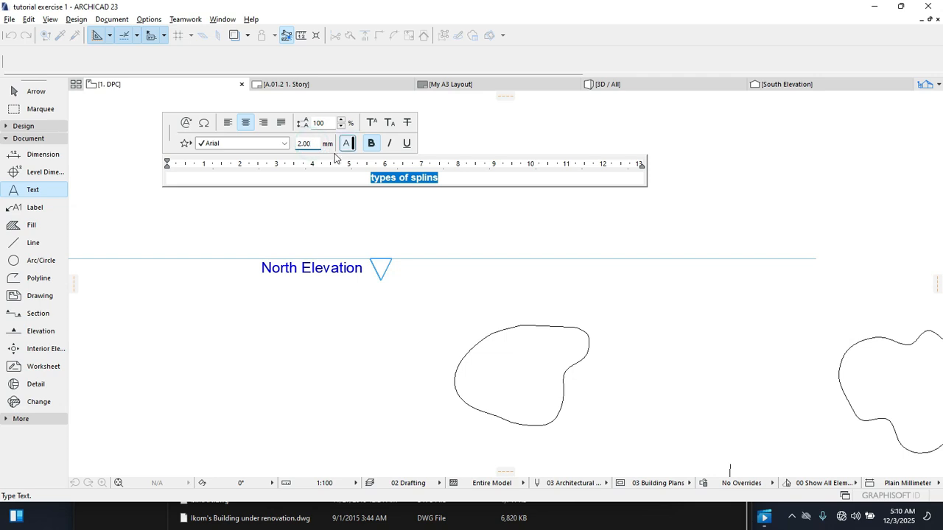
Step: Replace the text block's wording with the uppercase title "TYPES OF SPLINS"
{"action": "left_click_drag", "start_coordinate": [452, 178], "coordinate": [372, 180]}
{"action": "key", "text": "BackSpace"}
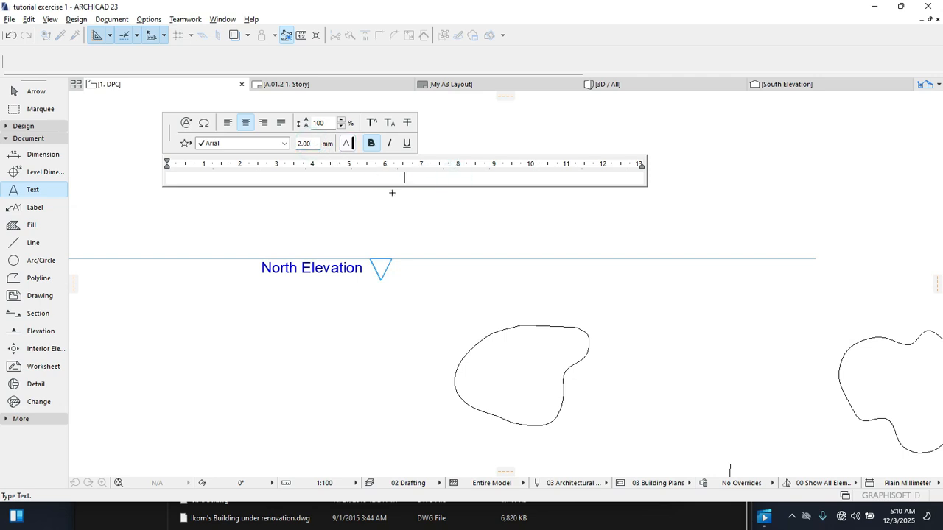
{"action": "type", "text": "TYPES OF SPLINS"}
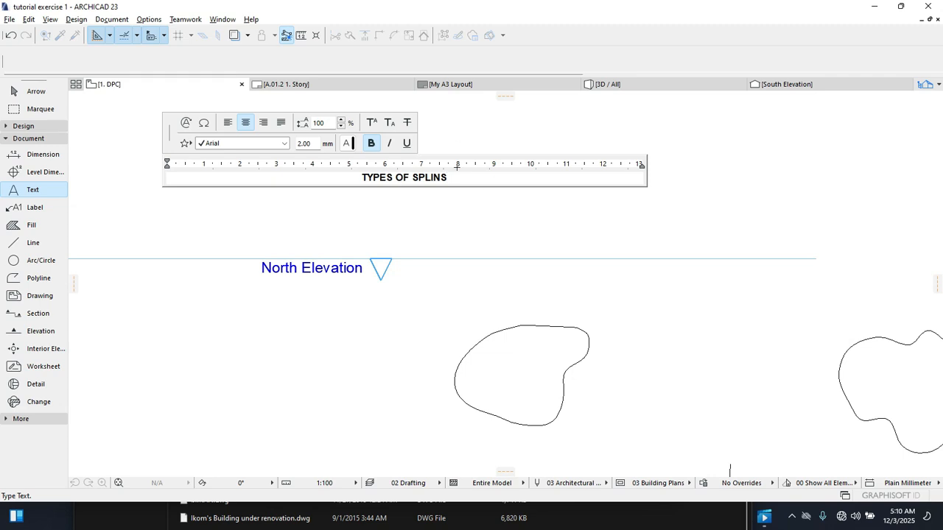
Step: Underline the whole "TYPES OF SPLINS" title, set its text size to 4 mm, and finish editing with it deselected
{"action": "left_click_drag", "start_coordinate": [461, 177], "coordinate": [361, 177]}
{"action": "left_click", "coordinate": [406, 143]}
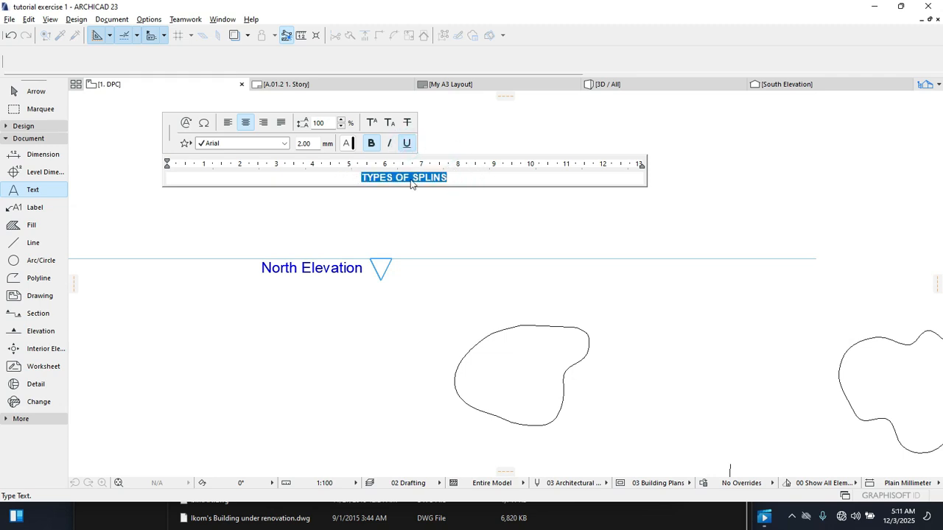
{"action": "left_click", "coordinate": [310, 141]}
{"action": "type", "text": "4"}
{"action": "key", "text": "Return"}
{"action": "left_click", "coordinate": [500, 214]}
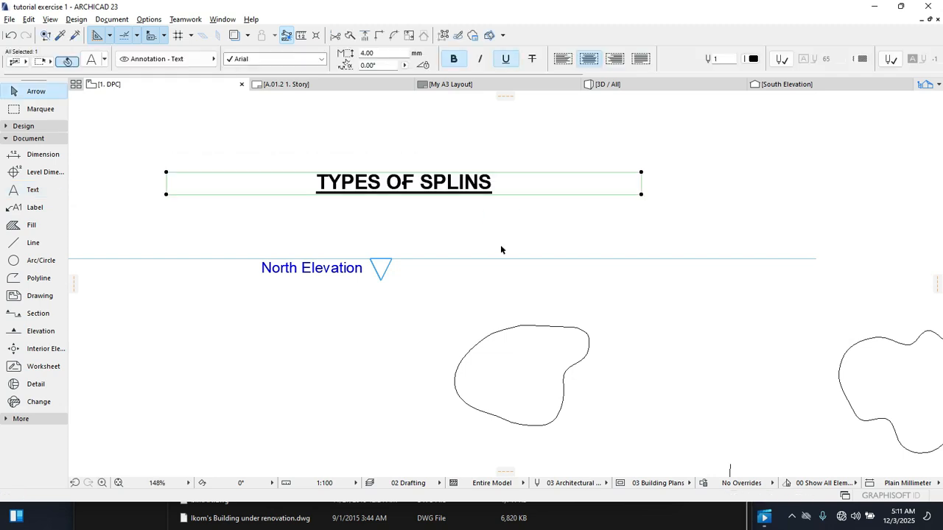
{"action": "scroll", "coordinate": [501, 262], "scroll_direction": "down", "scroll_amount": 2}
{"action": "scroll", "coordinate": [500, 262], "scroll_direction": "down", "scroll_amount": 1}
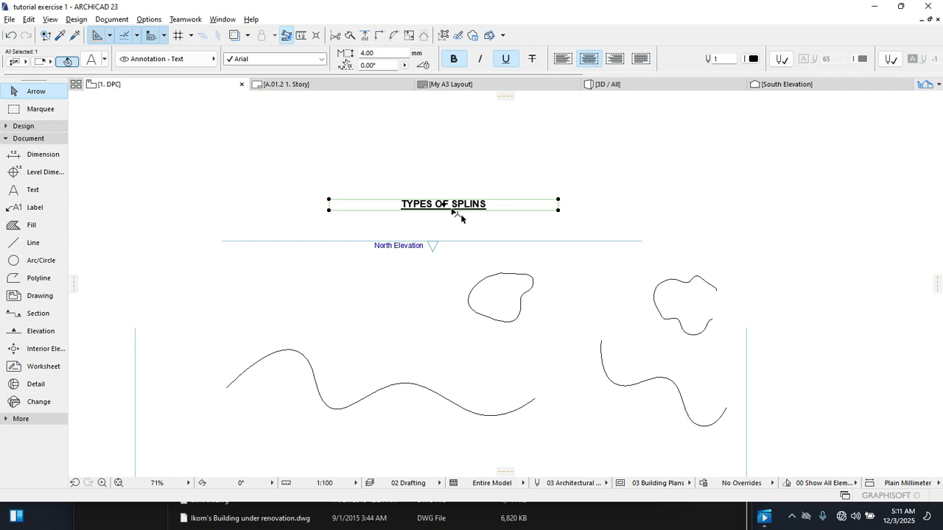
{"action": "left_click", "coordinate": [479, 234]}
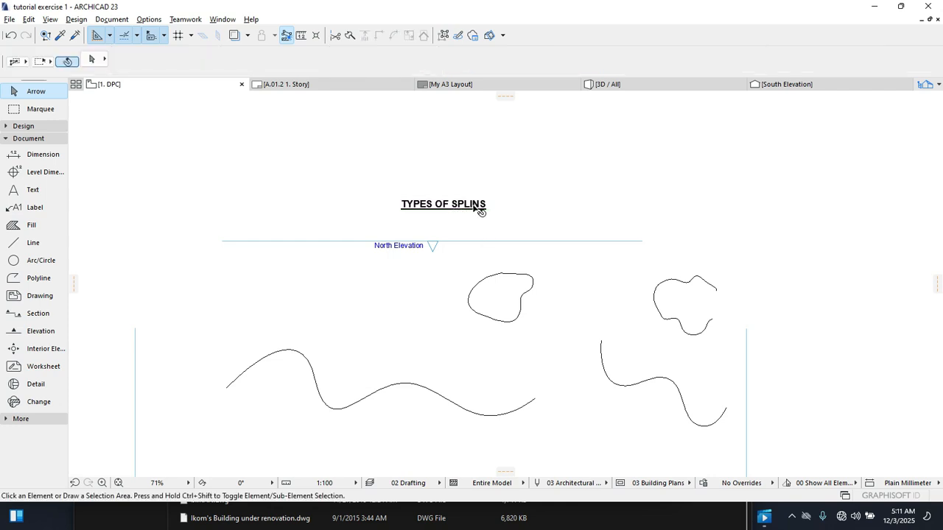
Step: Move the two lowest splines together about 2900 mm straight down, toward the lower elevation line
{"action": "scroll", "coordinate": [231, 235], "scroll_direction": "down", "scroll_amount": 3}
{"action": "scroll", "coordinate": [311, 375], "scroll_direction": "down", "scroll_amount": 1}
{"action": "scroll", "coordinate": [326, 366], "scroll_direction": "down", "scroll_amount": 2}
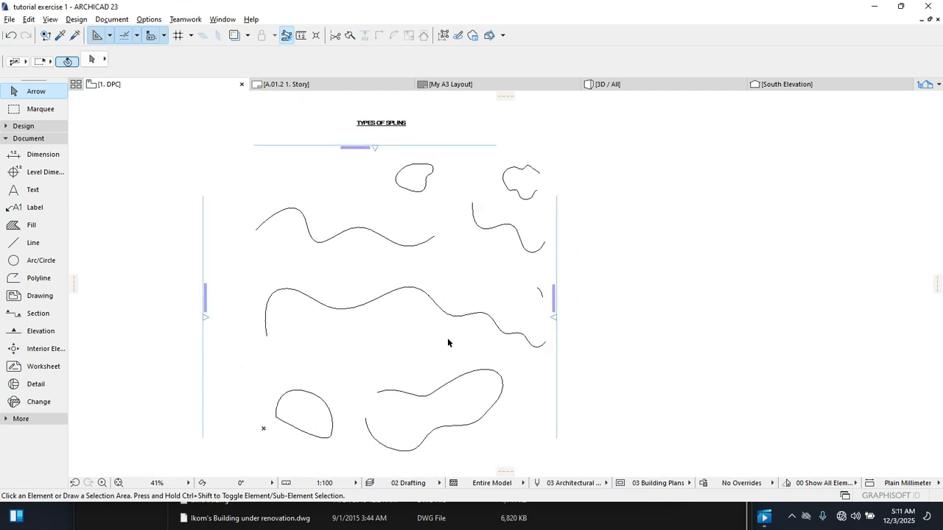
{"action": "scroll", "coordinate": [451, 361], "scroll_direction": "down", "scroll_amount": 2}
{"action": "left_click_drag", "start_coordinate": [450, 370], "coordinate": [335, 331]}
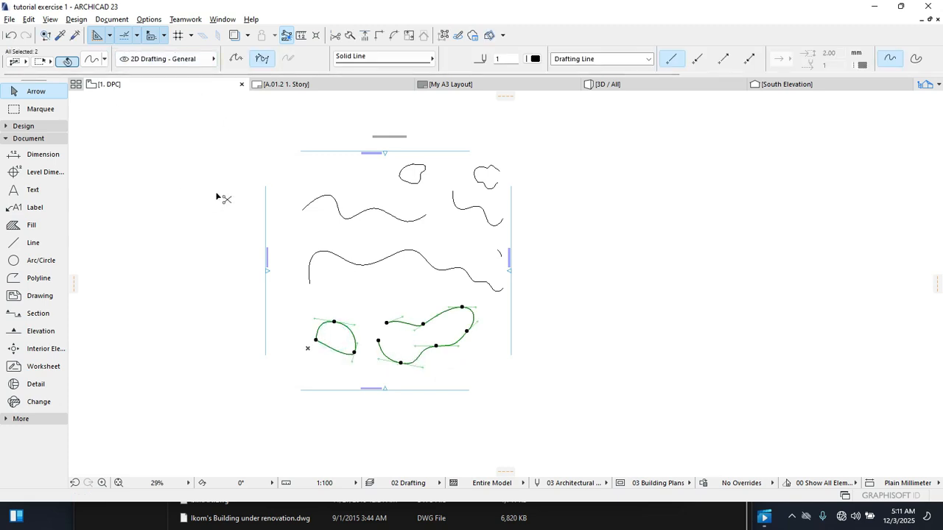
{"action": "key", "text": "ctrl+d"}
{"action": "left_click", "coordinate": [391, 301]}
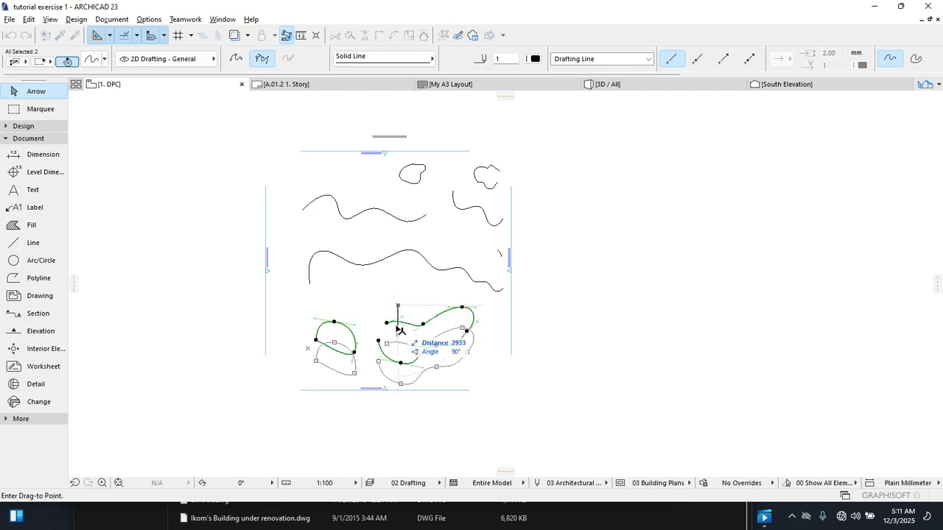
{"action": "left_click", "coordinate": [393, 322]}
Step: Move the two long wavy splines together downward, closer to the lowest pair of curves
{"action": "left_click_drag", "start_coordinate": [402, 210], "coordinate": [371, 260]}
{"action": "key", "text": "ctrl+d"}
{"action": "left_click", "coordinate": [381, 228]}
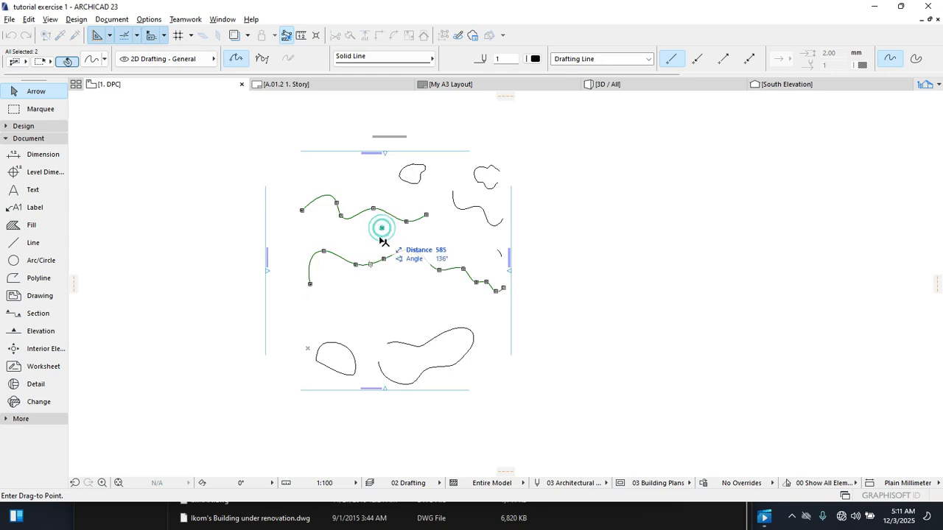
{"action": "left_click", "coordinate": [380, 259]}
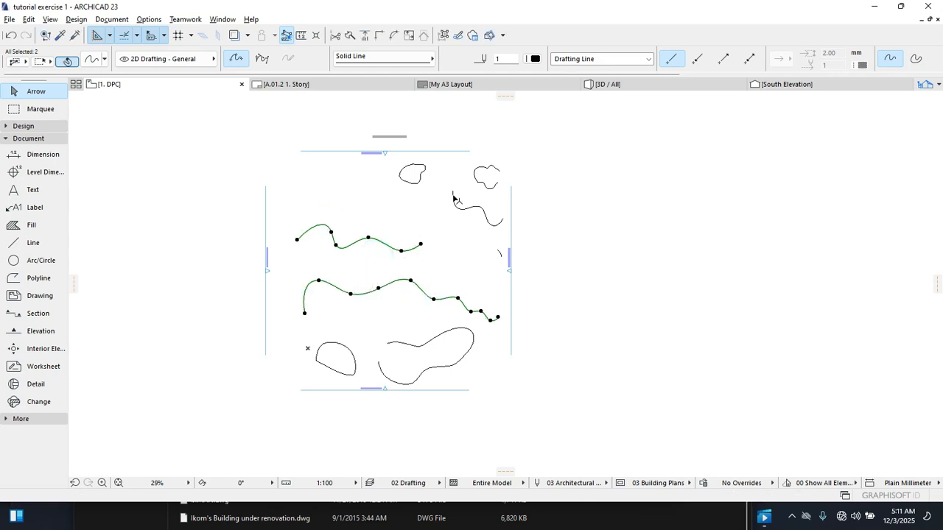
Step: Move the short wavy spline near the East Elevation line down beside the upper long spline and deselect it
{"action": "scroll", "coordinate": [413, 174], "scroll_direction": "up", "scroll_amount": 3}
{"action": "left_click", "coordinate": [518, 232]}
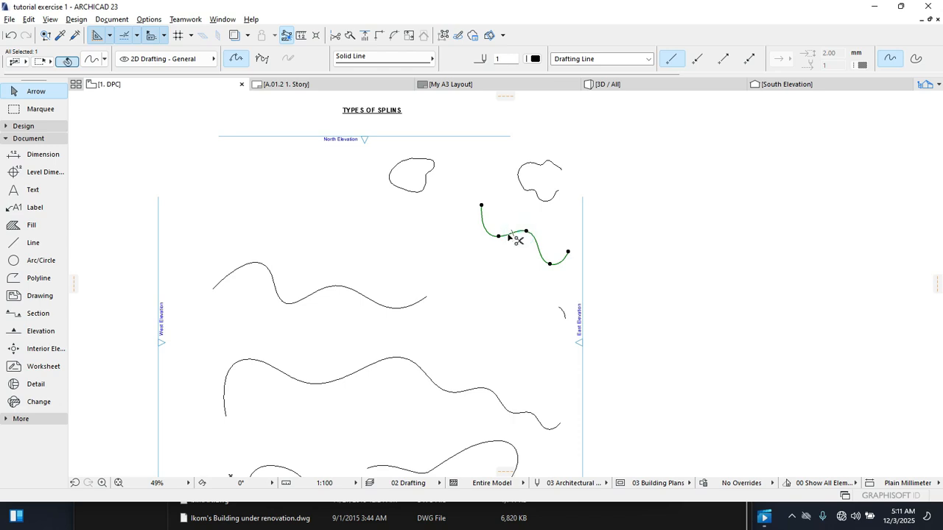
{"action": "key", "text": "ctrl+d"}
{"action": "left_click", "coordinate": [509, 235]}
{"action": "left_click", "coordinate": [487, 318]}
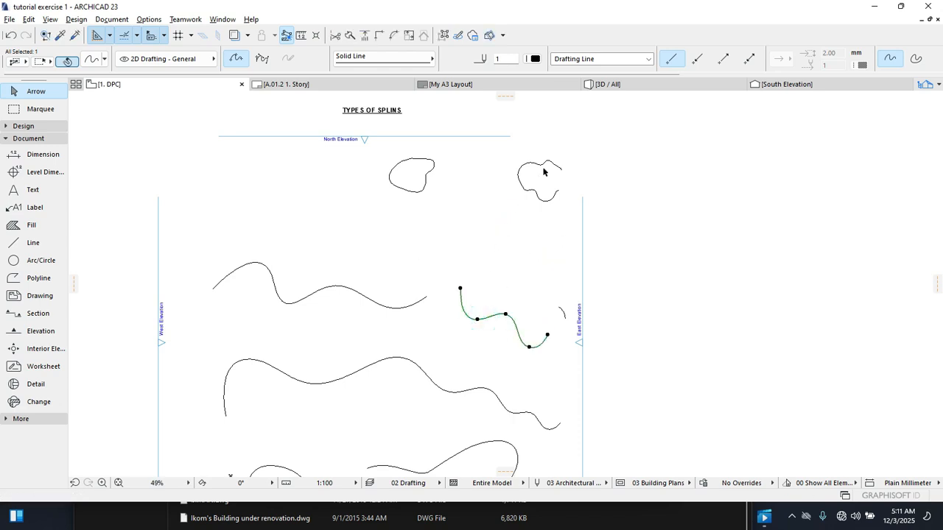
{"action": "key", "text": "Escape"}
Step: Move the two freehand curves together left and slightly down beneath the North Elevation line, and deselect them
{"action": "left_click_drag", "start_coordinate": [559, 153], "coordinate": [407, 202]}
{"action": "key", "text": "ctrl+d"}
{"action": "left_click", "coordinate": [494, 189]}
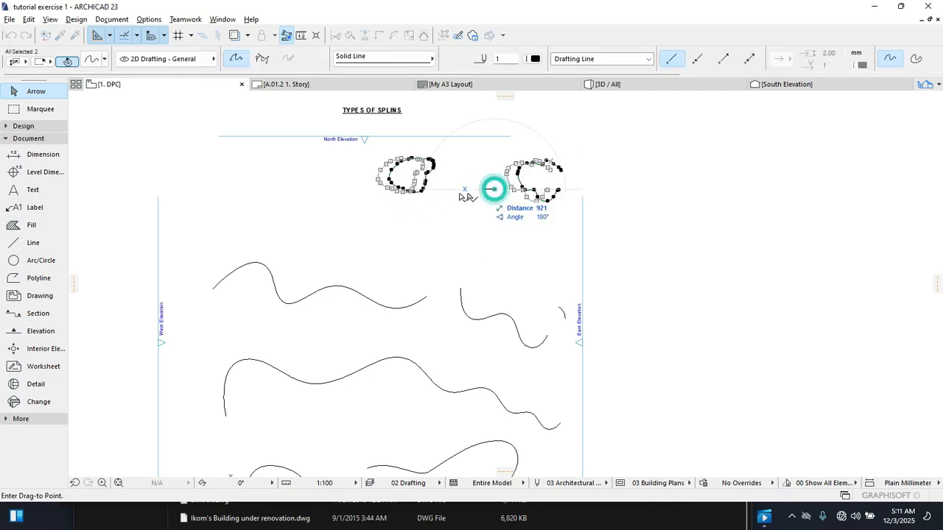
{"action": "left_click", "coordinate": [399, 208]}
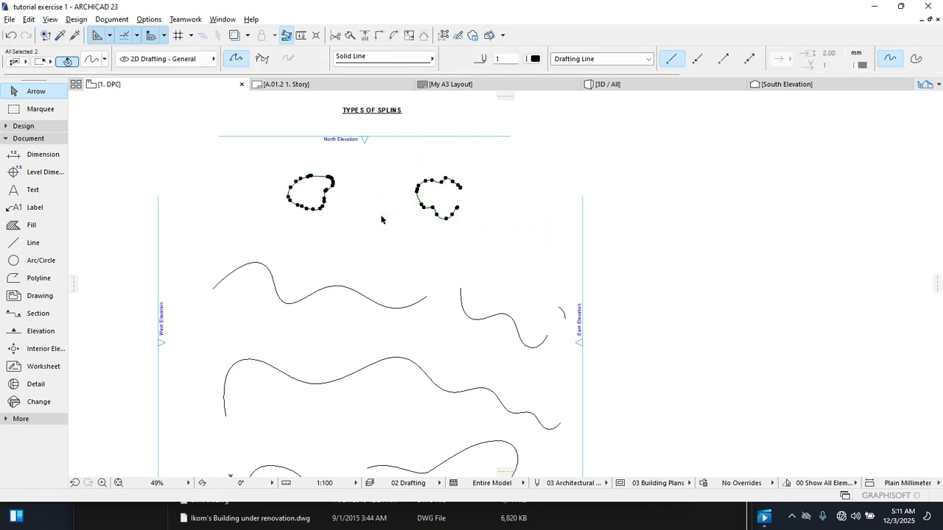
{"action": "left_click", "coordinate": [352, 218]}
Step: Move the open freehand curve left, closer to the closed freehand curve
{"action": "left_click_drag", "start_coordinate": [472, 159], "coordinate": [383, 218]}
{"action": "key", "text": "ctrl+d"}
{"action": "left_click", "coordinate": [410, 209]}
{"action": "left_click", "coordinate": [366, 209]}
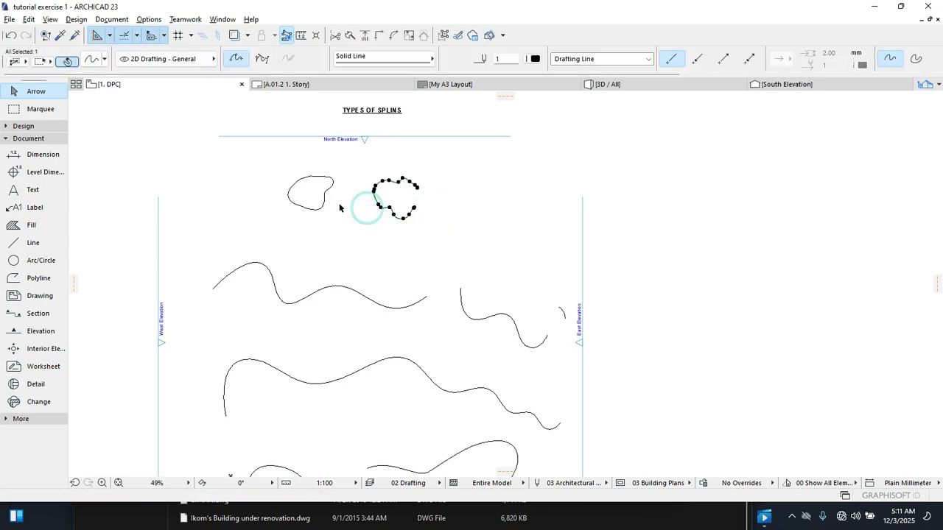
{"action": "left_click", "coordinate": [343, 183]}
{"action": "left_click", "coordinate": [329, 191]}
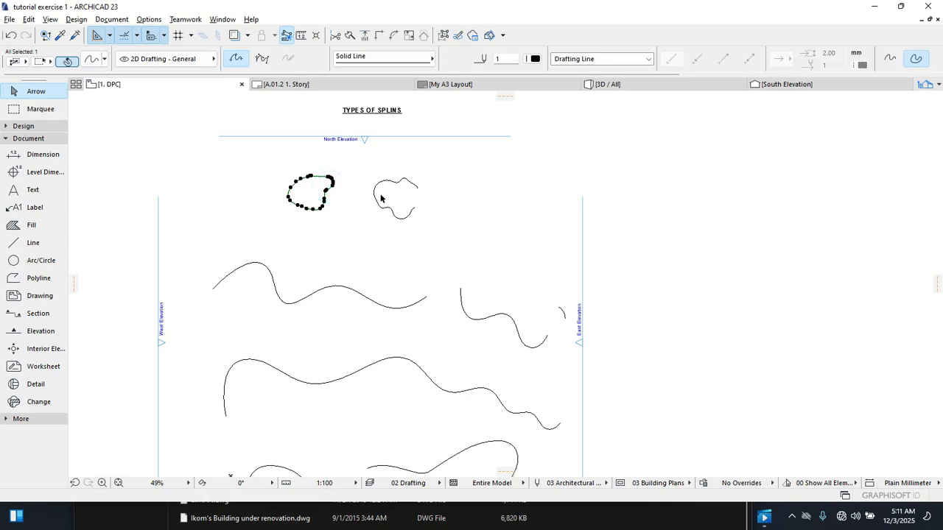
{"action": "middle_click_drag", "start_coordinate": [333, 175], "coordinate": [335, 231]}
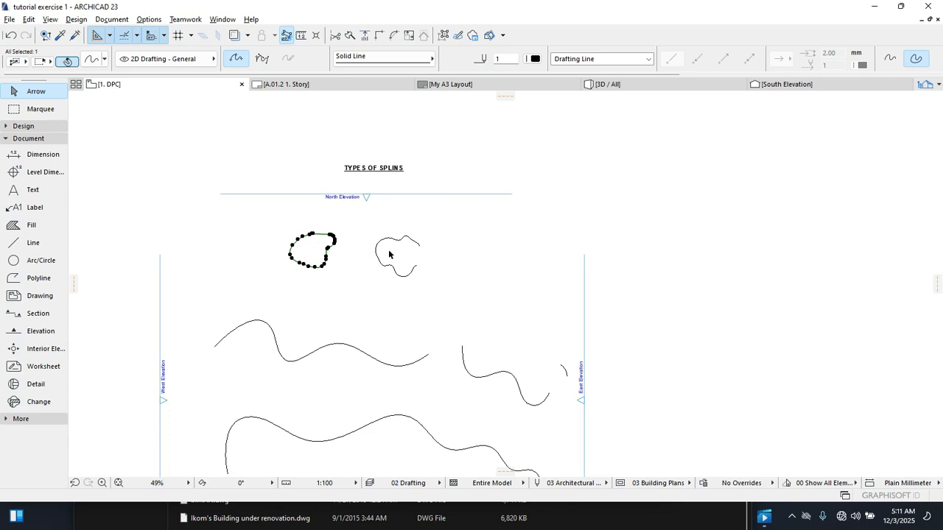
{"action": "left_click", "coordinate": [395, 171]}
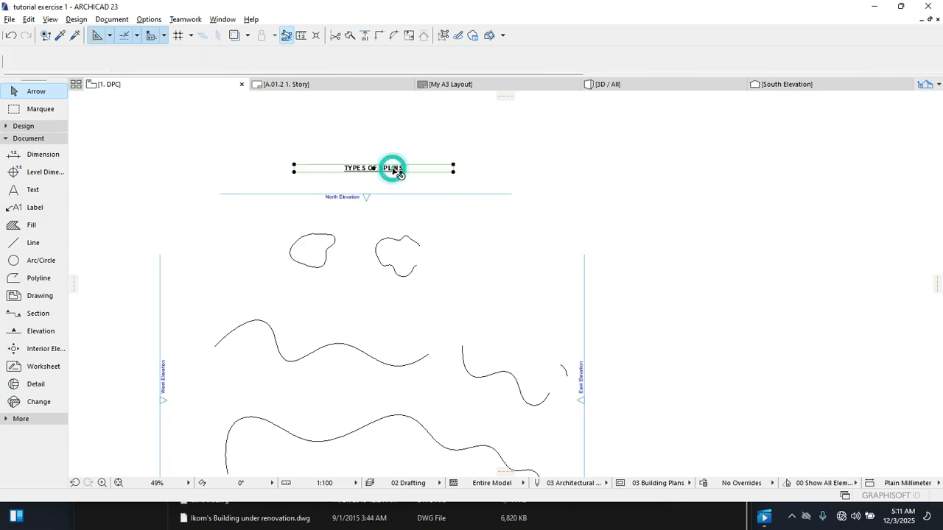
{"action": "left_click", "coordinate": [180, 214]}
Step: Place a fixed-width text block below and between the two freehand curves, reading "FREEHAND METHOD"
{"action": "left_click", "coordinate": [32, 190]}
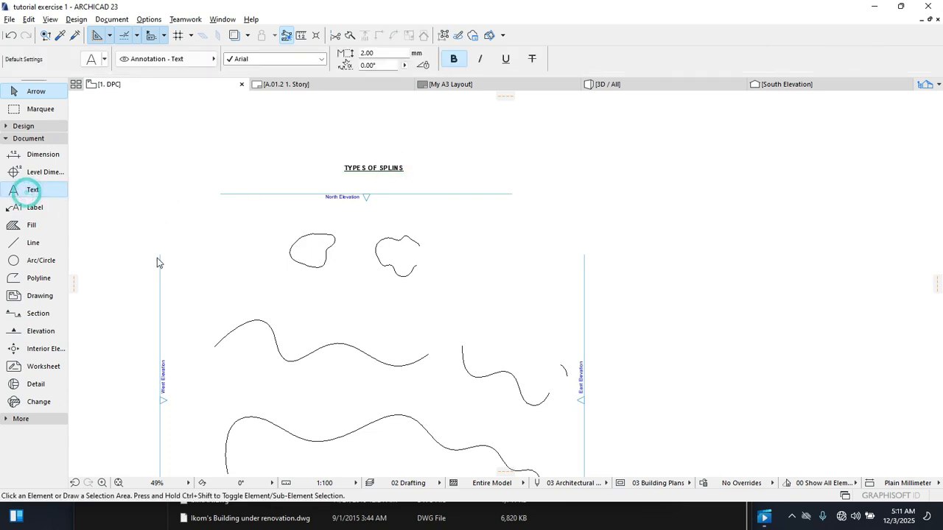
{"action": "scroll", "coordinate": [336, 279], "scroll_direction": "up", "scroll_amount": 3}
{"action": "left_click", "coordinate": [300, 277]}
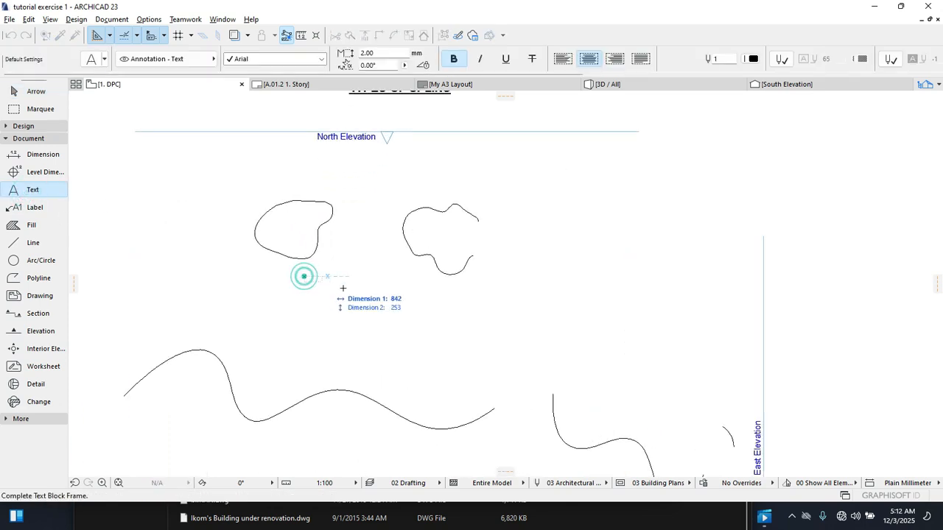
{"action": "left_click", "coordinate": [410, 290]}
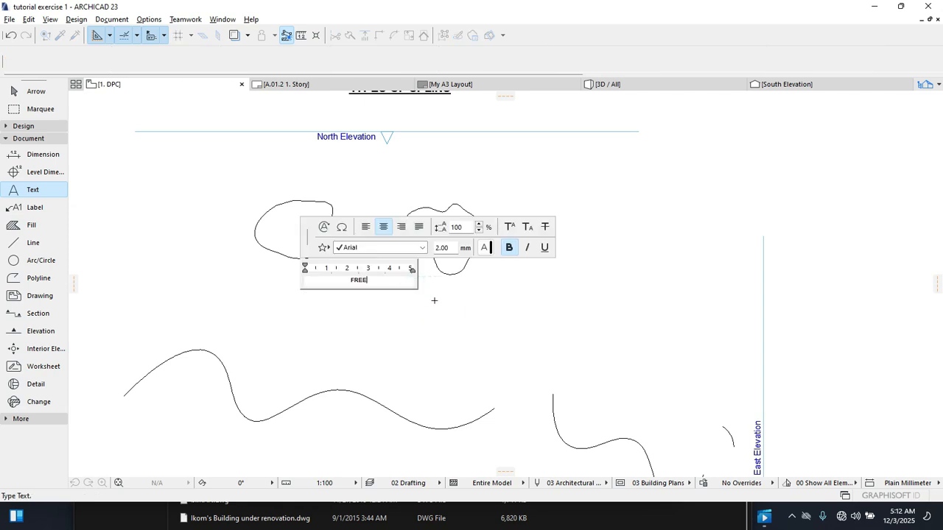
{"action": "type", "text": "FREEHAND METHOD"}
{"action": "left_click", "coordinate": [479, 313]}
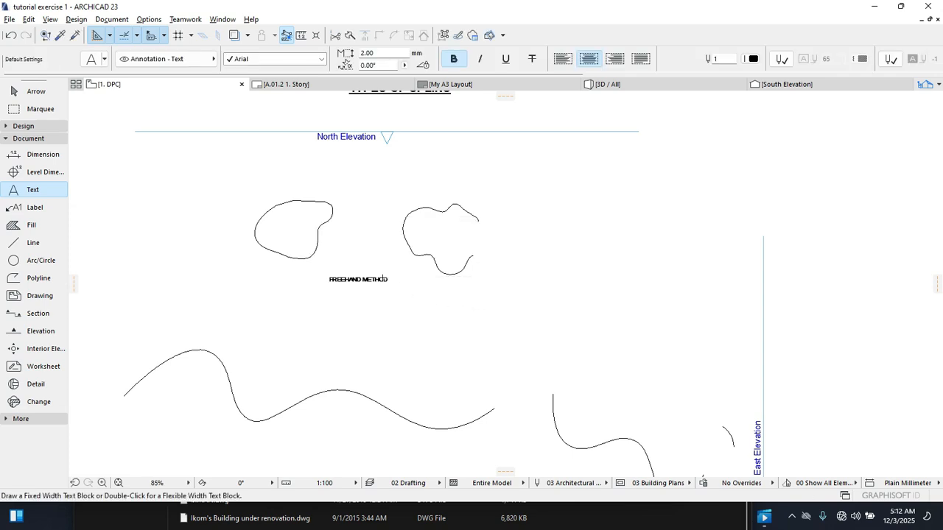
Step: Change the underlined title above the North Elevation line to read "METHODS OF DRAWING SPLINS"
{"action": "middle_click_drag", "start_coordinate": [428, 252], "coordinate": [425, 329]}
{"action": "left_click", "coordinate": [438, 162], "text": "shift"}
{"action": "left_click", "coordinate": [438, 163]}
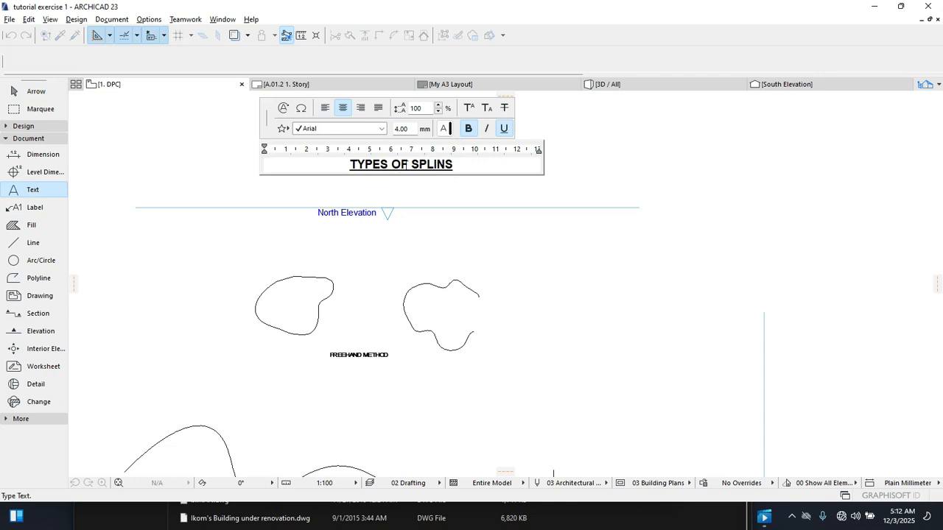
{"action": "left_click_drag", "start_coordinate": [408, 165], "coordinate": [319, 169]}
{"action": "type", "text": "METHODS"}
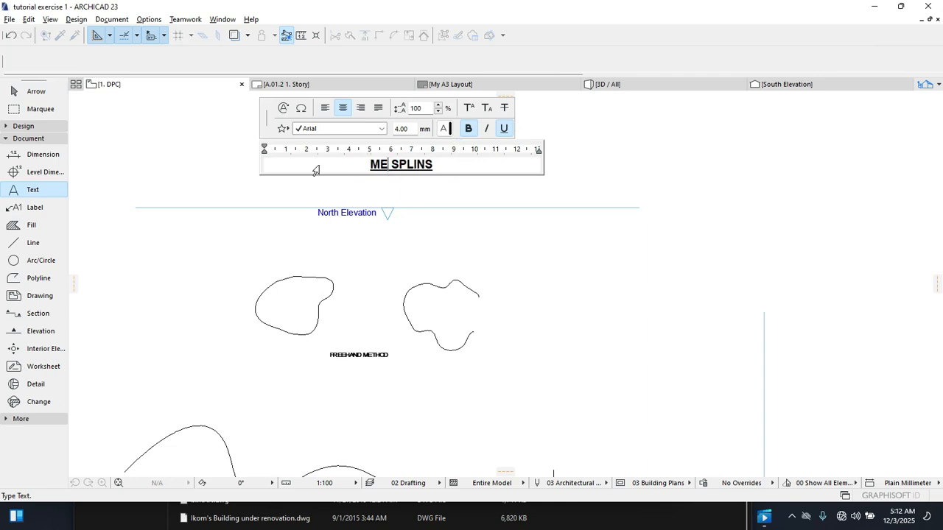
{"action": "type", "text": " OF DRAWINF"}
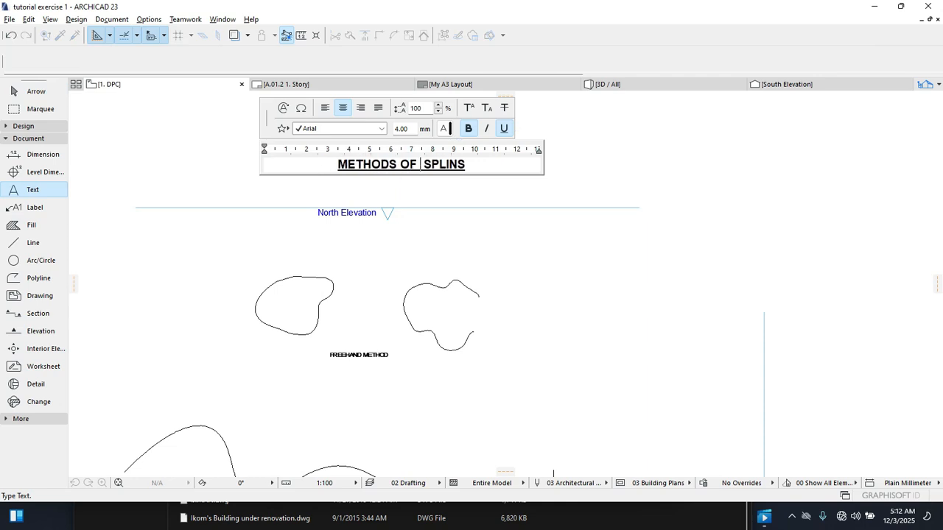
{"action": "key", "text": "BackSpace"}
{"action": "type", "text": "G"}
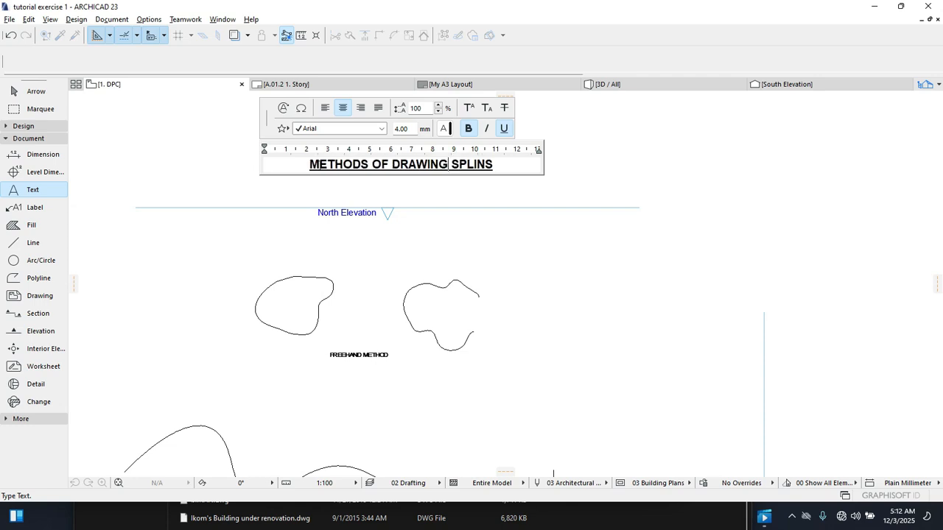
{"action": "left_click", "coordinate": [395, 379]}
Step: Add the number "1." in front of the "FREEHAND METHOD" label beneath the two freehand curves
{"action": "left_click", "coordinate": [358, 355]}
{"action": "left_click", "coordinate": [358, 356]}
{"action": "left_click", "coordinate": [358, 359]}
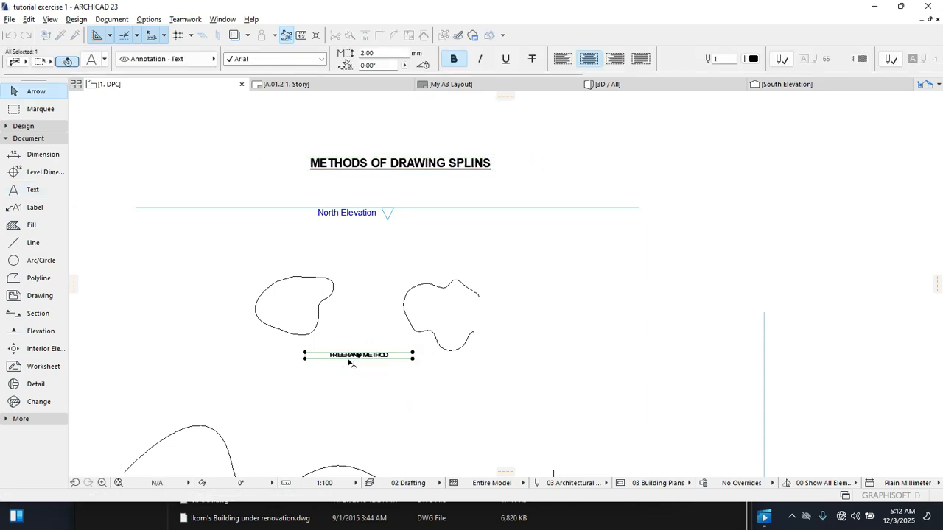
{"action": "double_click", "coordinate": [341, 356]}
{"action": "left_click", "coordinate": [326, 357]}
{"action": "left_click", "coordinate": [327, 358]}
{"action": "key", "text": "Left"}
{"action": "type", "text": "1."}
{"action": "left_click", "coordinate": [594, 238]}
Step: Set the text height of the "1. FREEHAND METHOD" label to 3 mm
{"action": "middle_click_drag", "start_coordinate": [379, 358], "coordinate": [382, 302]}
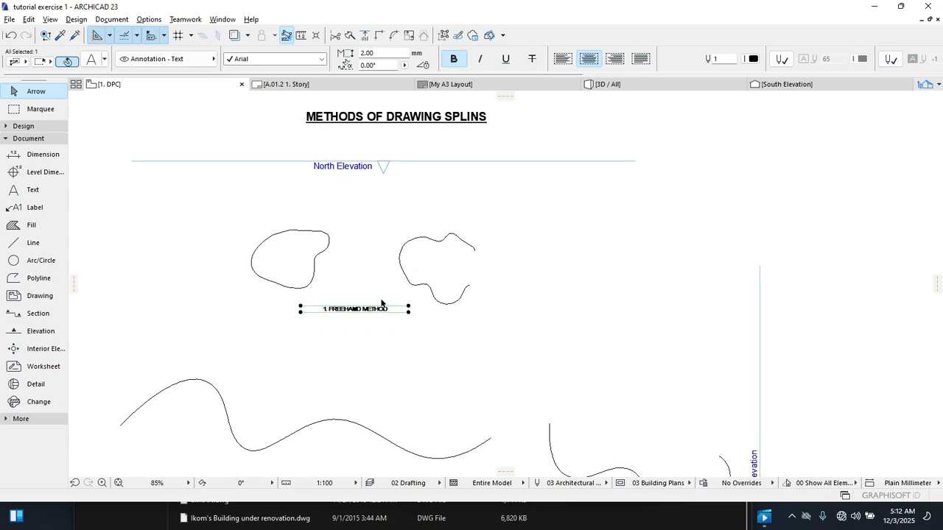
{"action": "scroll", "coordinate": [388, 303], "scroll_direction": "down", "scroll_amount": 1}
{"action": "scroll", "coordinate": [388, 303], "scroll_direction": "up", "scroll_amount": 3}
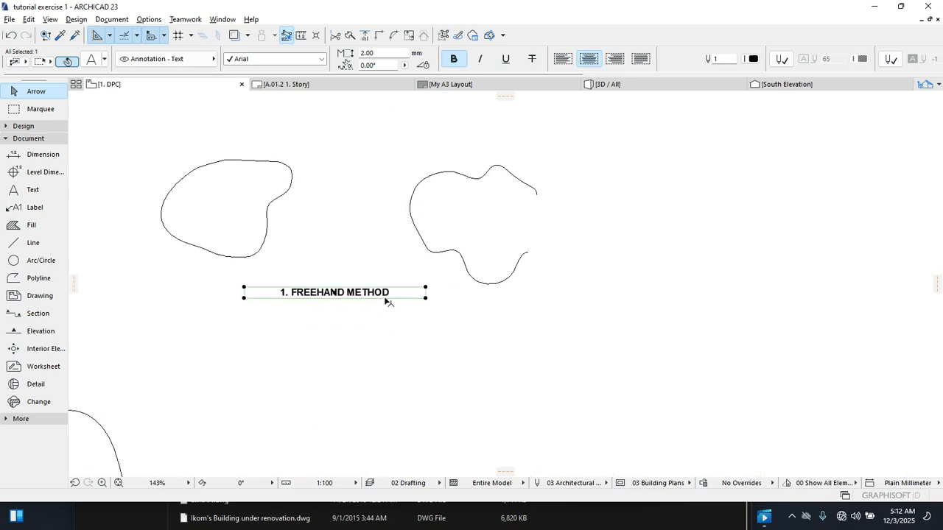
{"action": "left_click", "coordinate": [382, 53]}
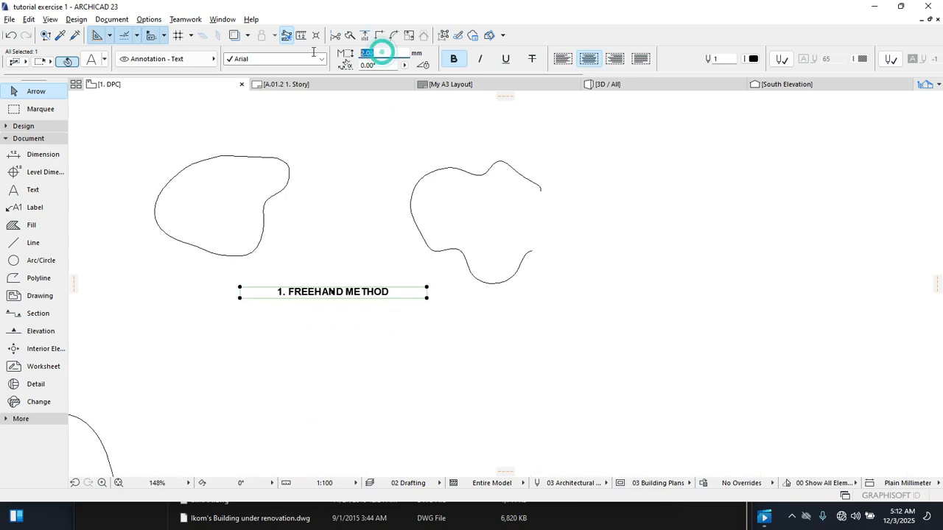
{"action": "type", "text": "3"}
{"action": "key", "text": "Return"}
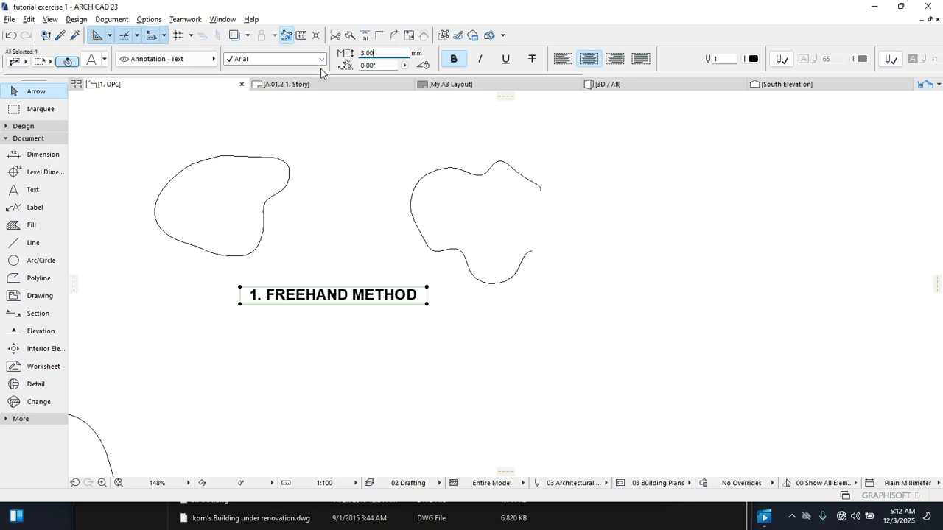
Step: Drag a single copy of the "1. FREEHAND METHOD" label straight down, about 15625 mm, beneath the lower long spline
{"action": "scroll", "coordinate": [445, 225], "scroll_direction": "down", "scroll_amount": 4}
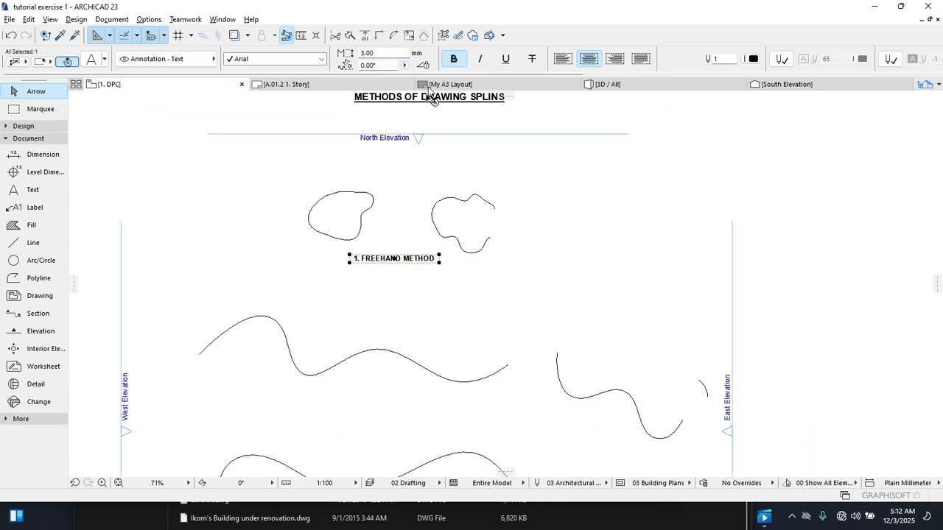
{"action": "left_click", "coordinate": [516, 251]}
{"action": "left_click", "coordinate": [434, 263]}
{"action": "right_click", "coordinate": [258, 220]}
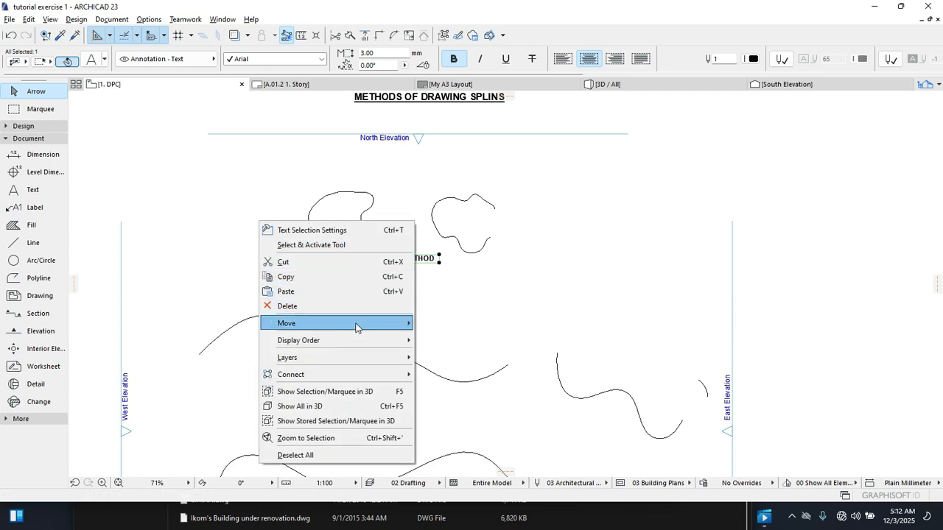
{"action": "mouse_move", "coordinate": [358, 324]}
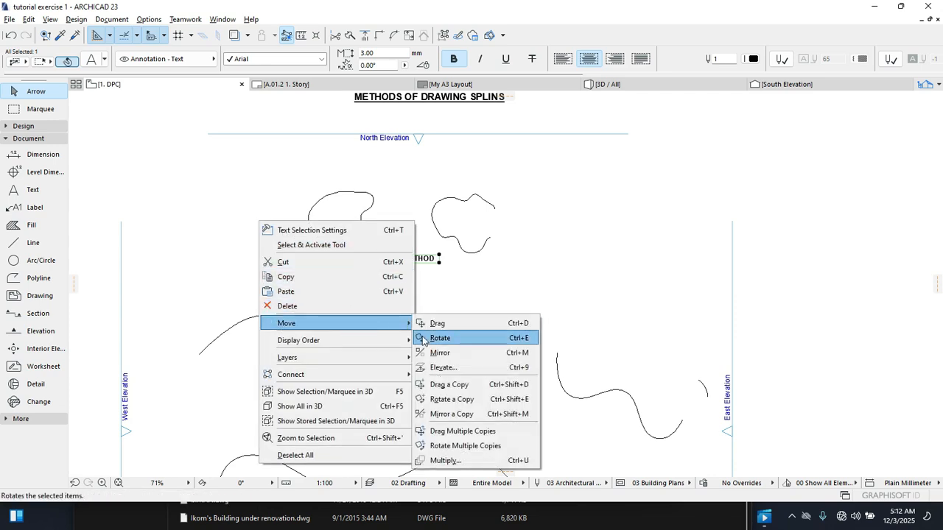
{"action": "left_click", "coordinate": [469, 385]}
{"action": "middle_click_drag", "start_coordinate": [450, 297], "coordinate": [432, 181]}
{"action": "left_click", "coordinate": [414, 151]}
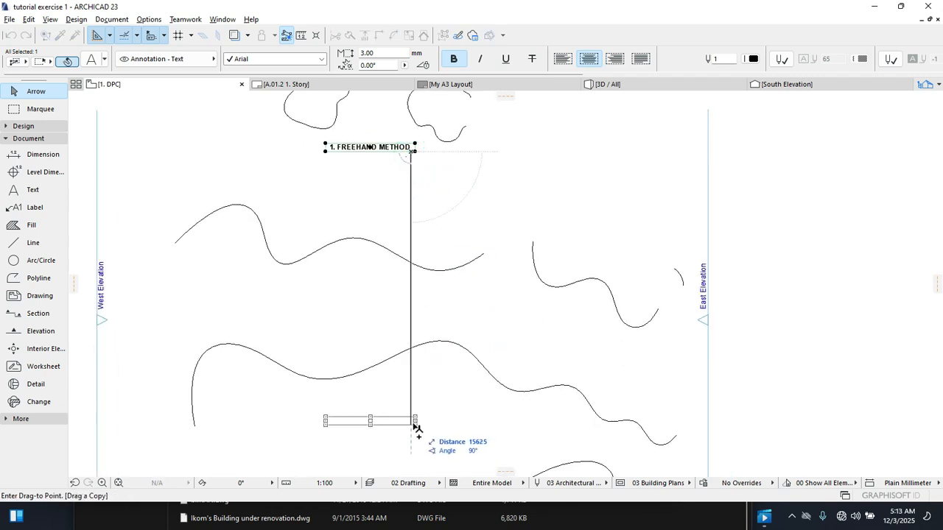
{"action": "left_click", "coordinate": [414, 424]}
{"action": "middle_click_drag", "start_coordinate": [420, 409], "coordinate": [400, 248]}
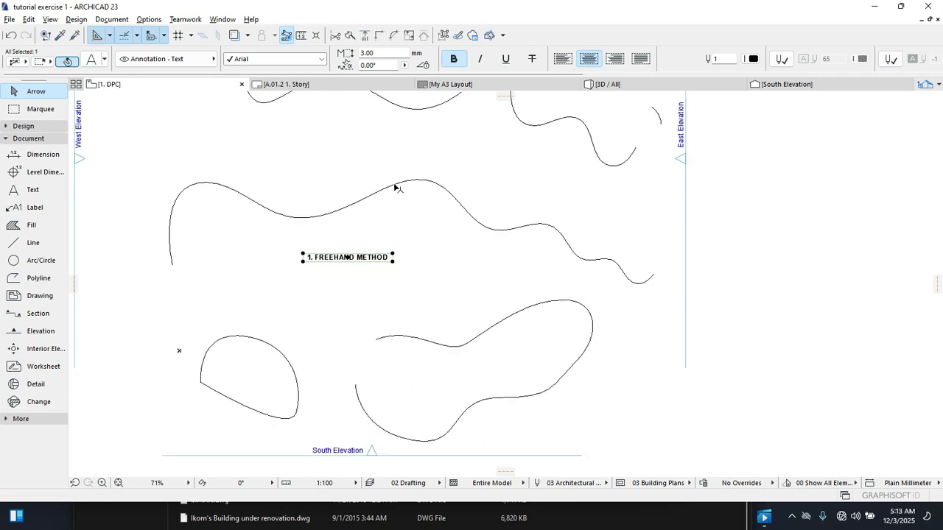
{"action": "middle_click_drag", "start_coordinate": [395, 186], "coordinate": [404, 257]}
{"action": "scroll", "coordinate": [404, 254], "scroll_direction": "down", "scroll_amount": 3}
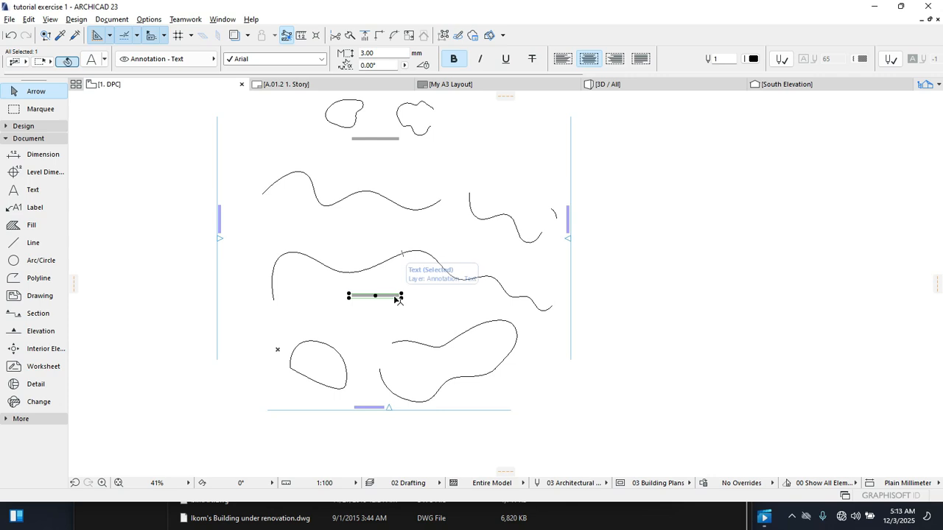
Step: Undo the last copy of the label
{"action": "right_click", "coordinate": [396, 301]}
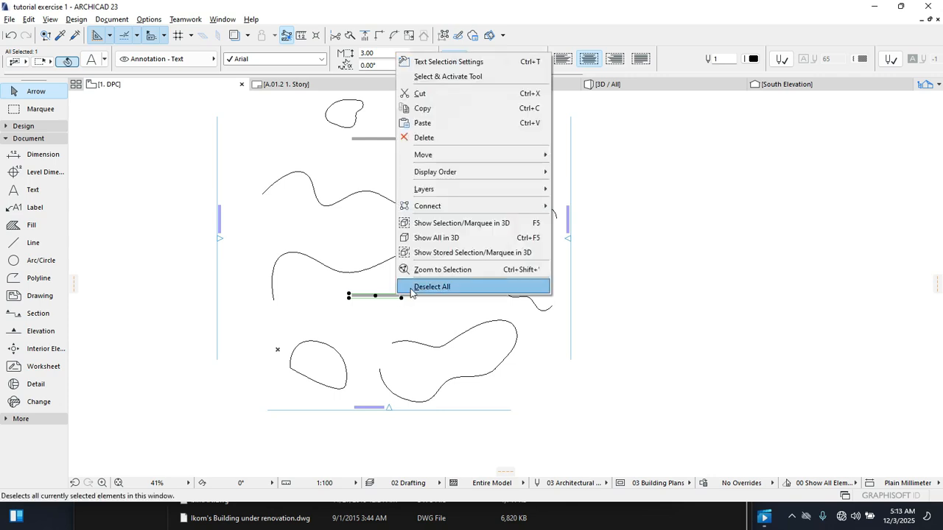
{"action": "left_click", "coordinate": [464, 151]}
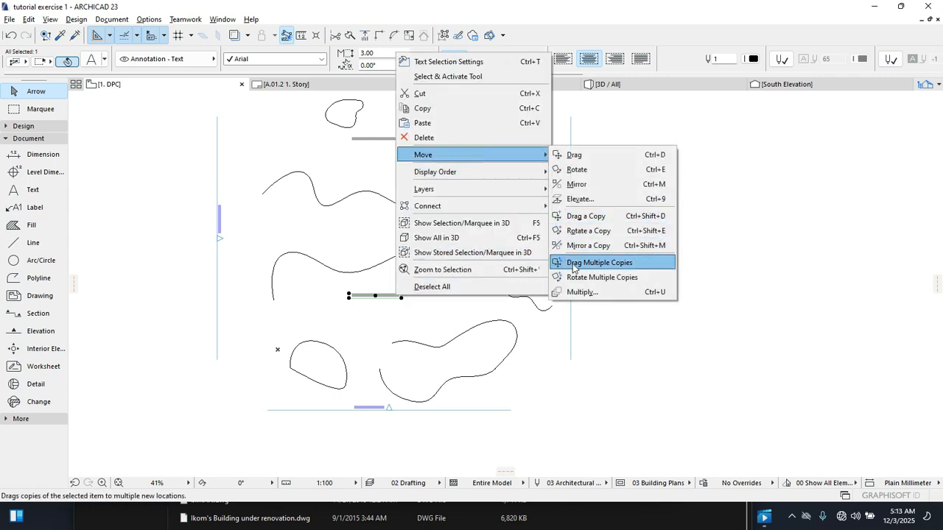
{"action": "left_click", "coordinate": [370, 249]}
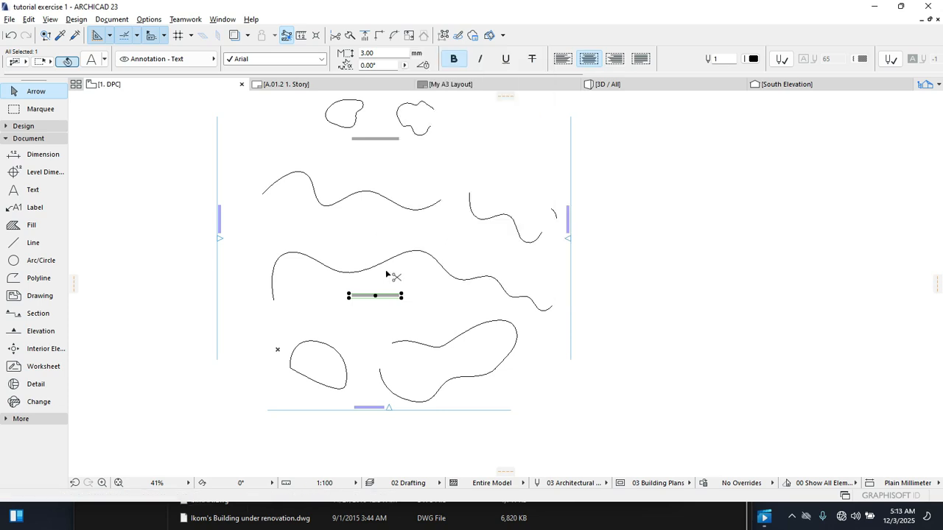
{"action": "key", "text": "ctrl+z"}
Step: Drag multiple copies of the "1. FREEHAND METHOD" label, one beneath the lower long spline and one below the South Elevation line
{"action": "scroll", "coordinate": [380, 140], "scroll_direction": "up", "scroll_amount": 5}
{"action": "right_click", "coordinate": [392, 145]}
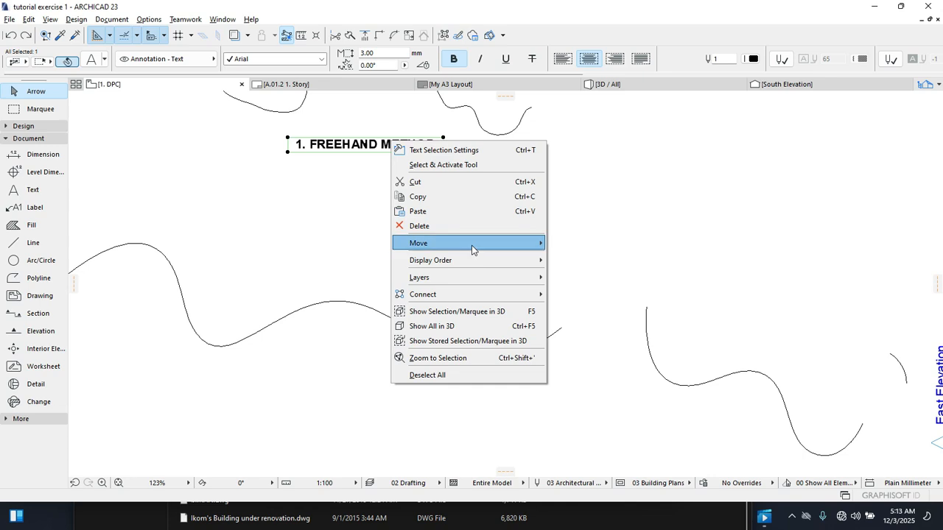
{"action": "mouse_move", "coordinate": [472, 245]}
{"action": "left_click", "coordinate": [603, 351]}
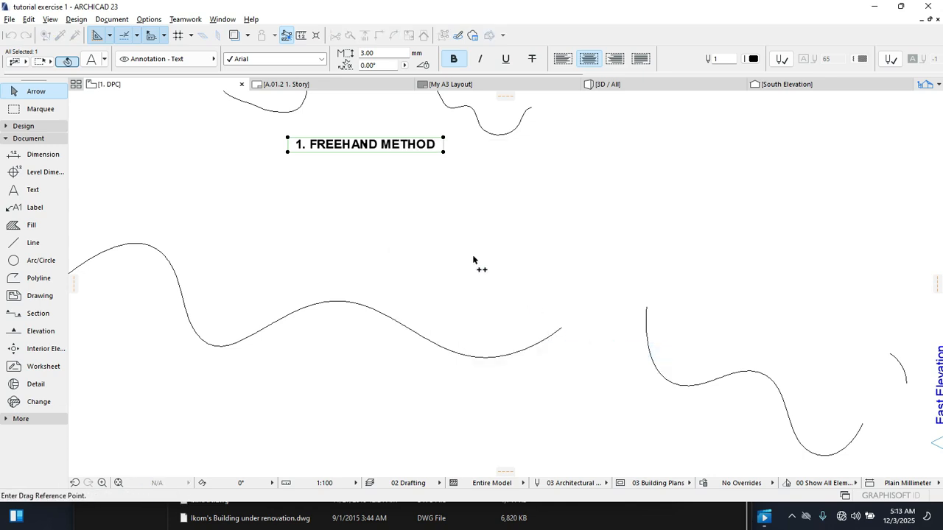
{"action": "left_click", "coordinate": [394, 157]}
{"action": "scroll", "coordinate": [409, 329], "scroll_direction": "down", "scroll_amount": 1}
{"action": "scroll", "coordinate": [408, 328], "scroll_direction": "down", "scroll_amount": 1}
{"action": "middle_click_drag", "start_coordinate": [408, 328], "coordinate": [381, 198]}
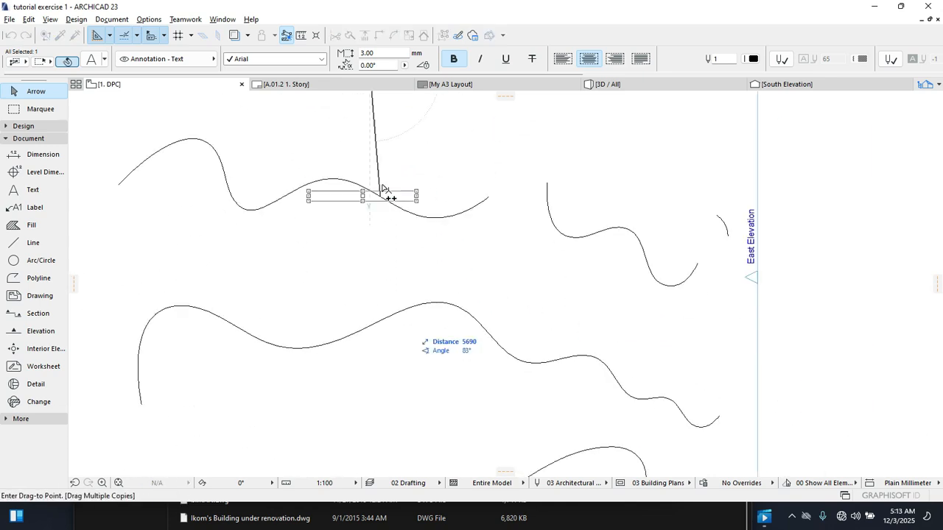
{"action": "left_click", "coordinate": [373, 388]}
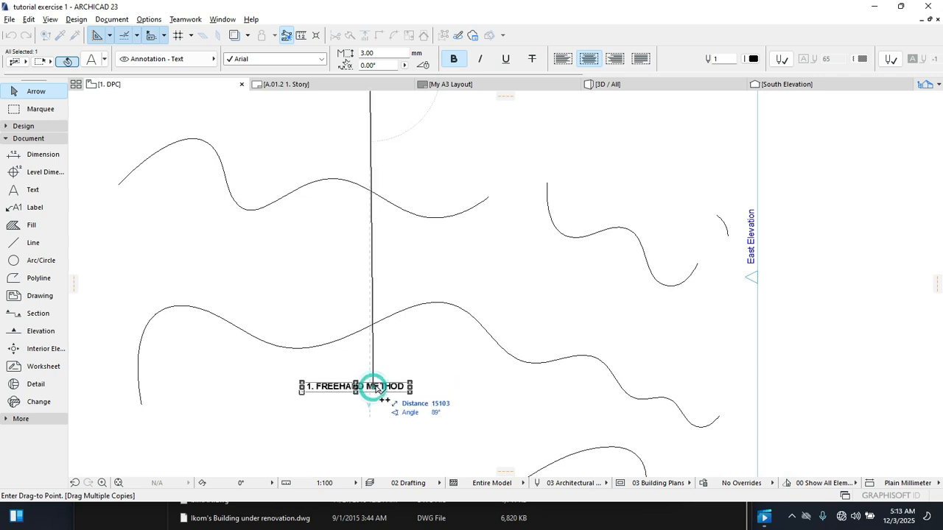
{"action": "scroll", "coordinate": [419, 376], "scroll_direction": "down", "scroll_amount": 2}
{"action": "middle_click_drag", "start_coordinate": [419, 377], "coordinate": [410, 261]}
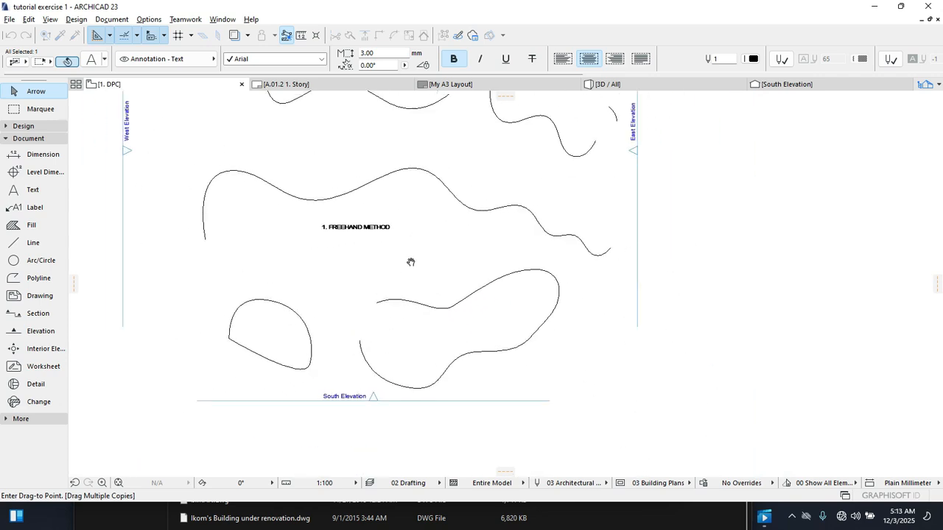
{"action": "left_click", "coordinate": [371, 409]}
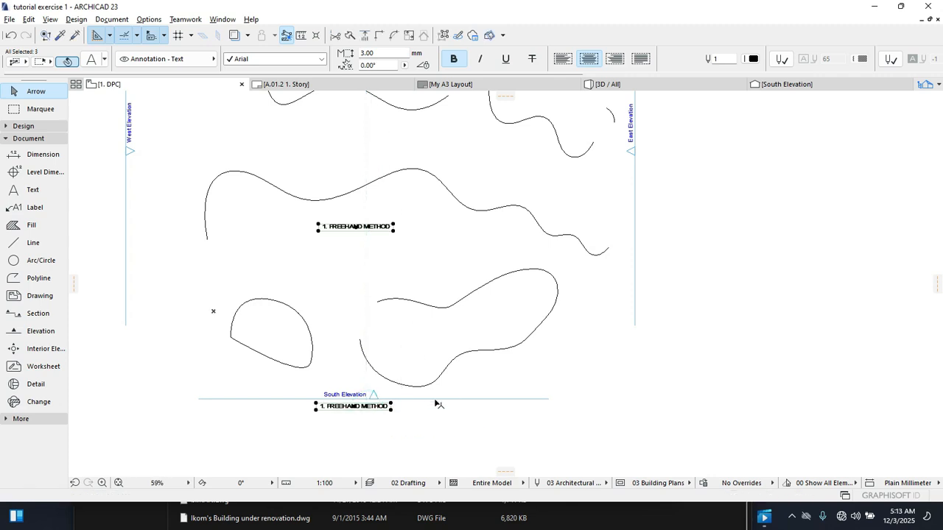
Step: Move the South Elevation line down so it lies below the lowest label copy
{"action": "left_click", "coordinate": [435, 399]}
{"action": "left_click", "coordinate": [426, 399]}
{"action": "left_click", "coordinate": [426, 456]}
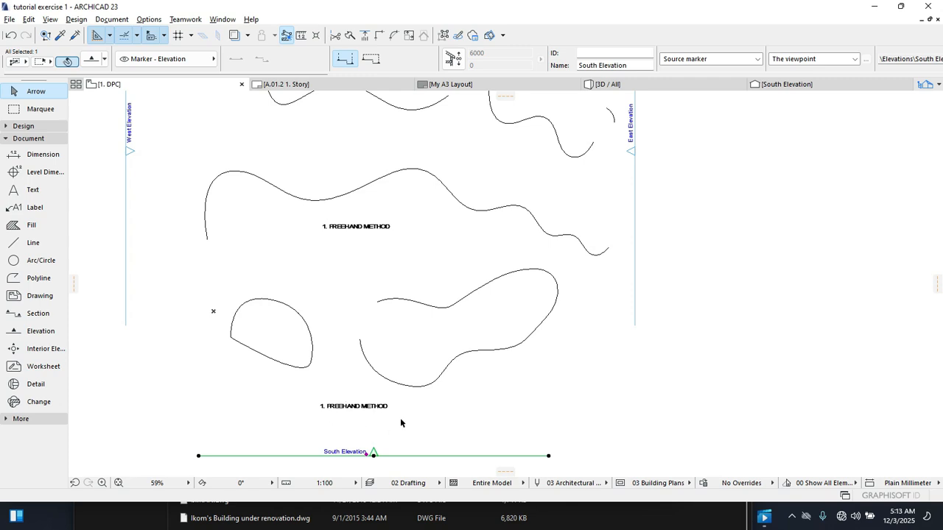
Step: Change the label copy beneath the lower long spline to read "2. NATURAL METHOD"
{"action": "scroll", "coordinate": [402, 244], "scroll_direction": "down", "scroll_amount": 1}
{"action": "middle_click_drag", "start_coordinate": [403, 246], "coordinate": [404, 342]}
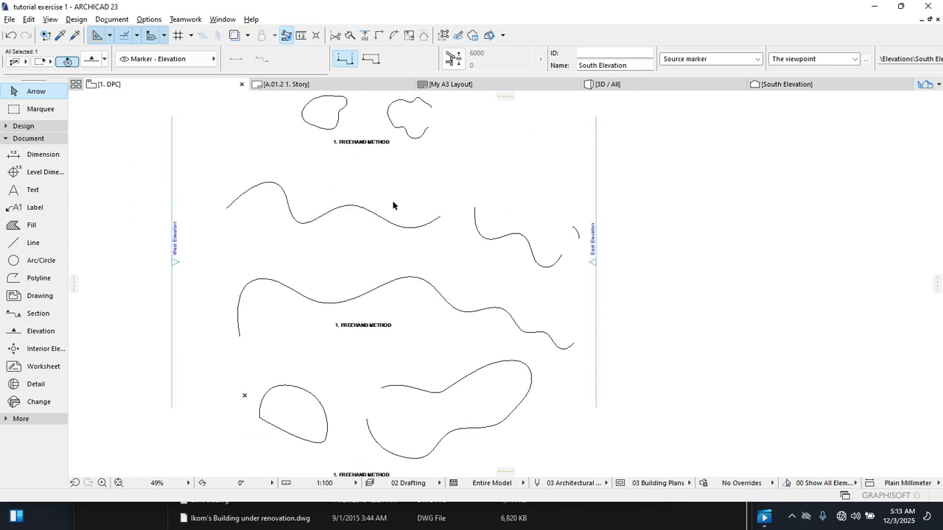
{"action": "scroll", "coordinate": [398, 144], "scroll_direction": "up", "scroll_amount": 2}
{"action": "middle_click_drag", "start_coordinate": [417, 273], "coordinate": [408, 202]}
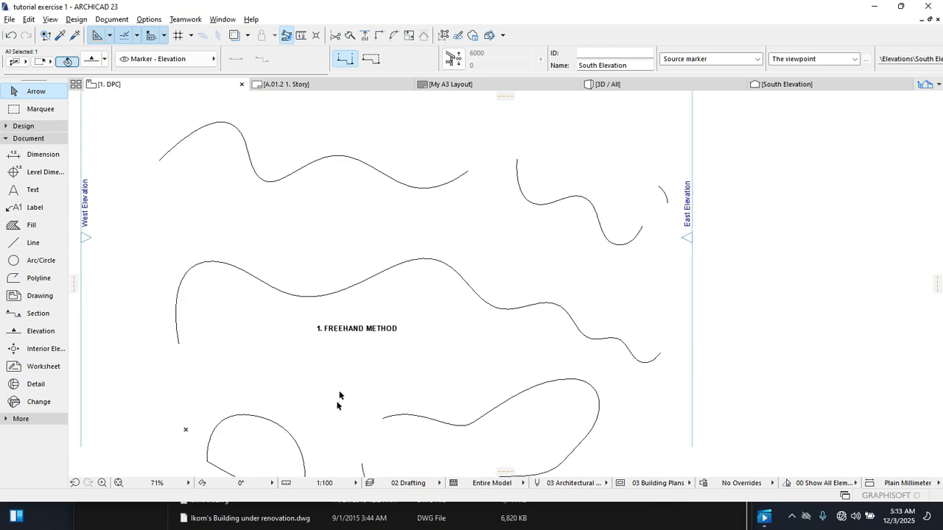
{"action": "double_click", "coordinate": [343, 331]}
{"action": "left_click_drag", "start_coordinate": [328, 332], "coordinate": [315, 336]}
{"action": "type", "text": "2."}
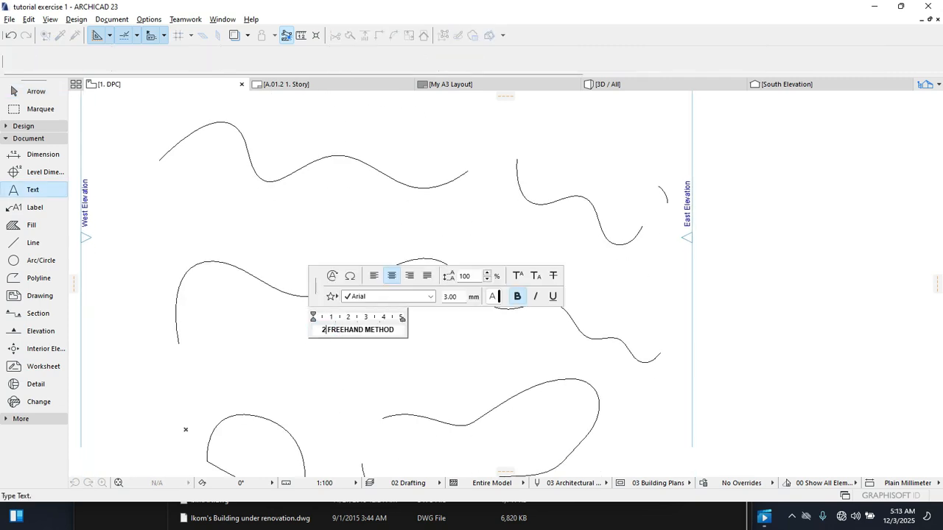
{"action": "left_click_drag", "start_coordinate": [329, 331], "coordinate": [359, 333]}
{"action": "type", "text": "NATURAL"}
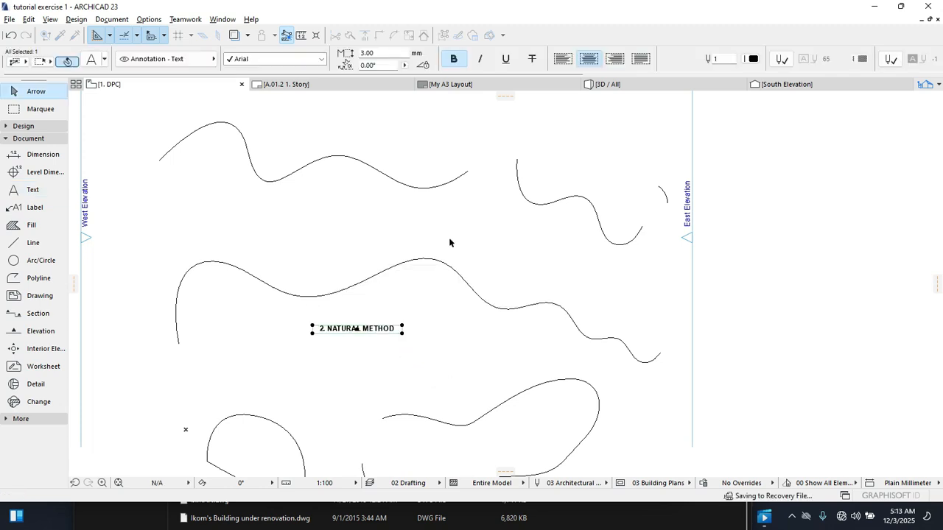
Step: Change the lowest label copy above the South Elevation line to read "1. BEZEIR METHOD"
{"action": "scroll", "coordinate": [453, 342], "scroll_direction": "down", "scroll_amount": 2}
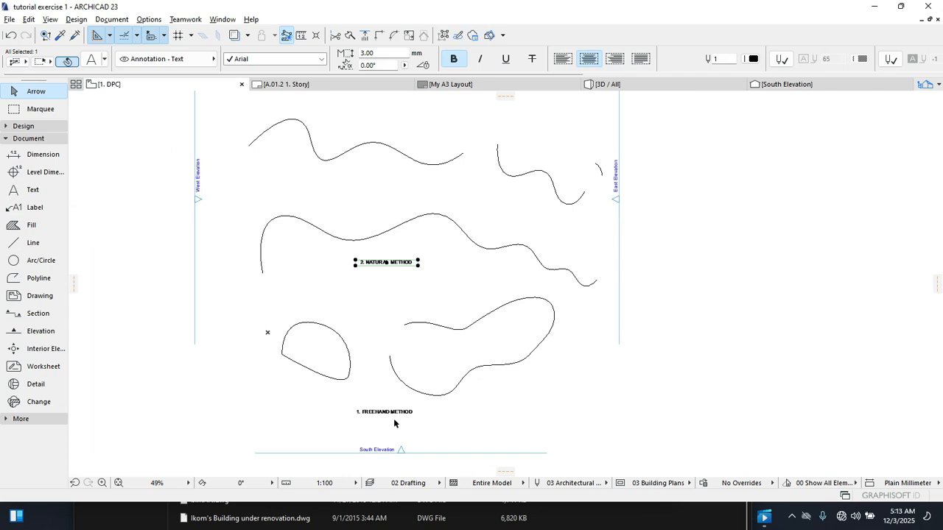
{"action": "left_click", "coordinate": [411, 413]}
{"action": "left_click", "coordinate": [407, 414]}
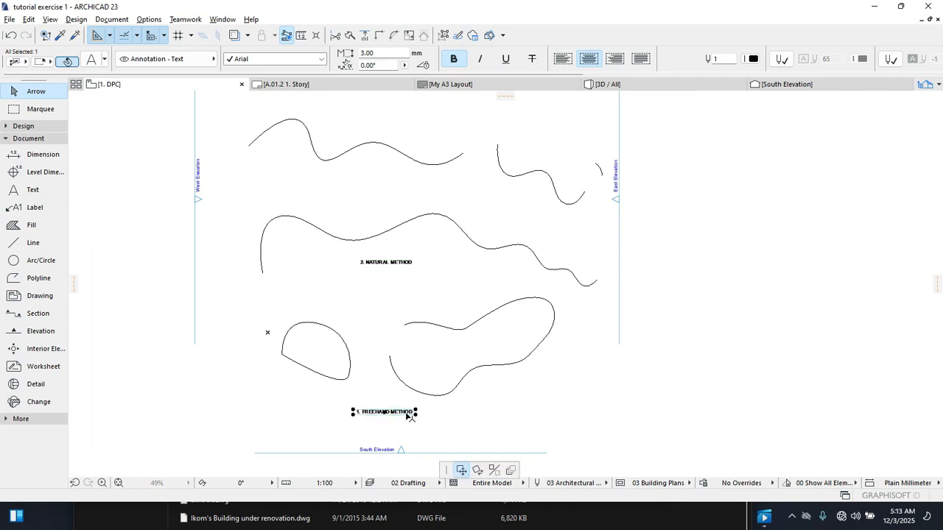
{"action": "left_click", "coordinate": [402, 416]}
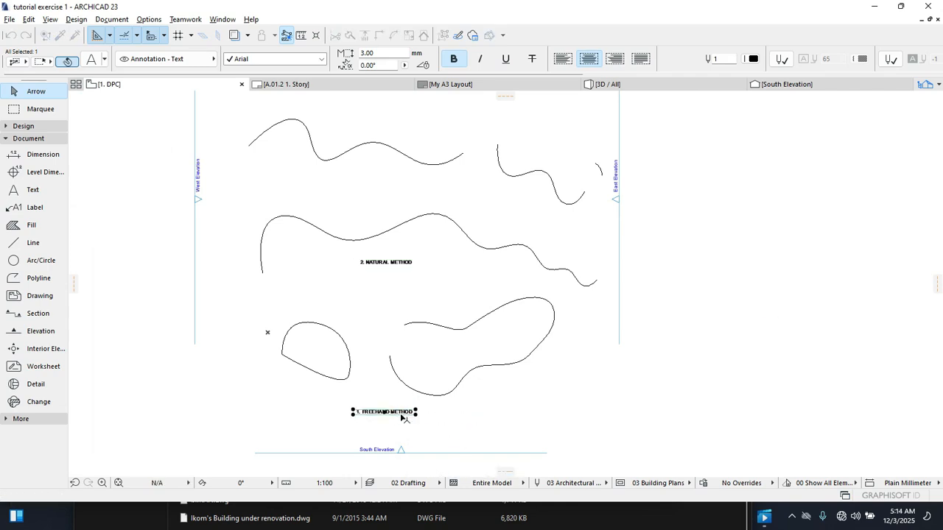
{"action": "scroll", "coordinate": [402, 417], "scroll_direction": "up", "scroll_amount": 2}
{"action": "double_click", "coordinate": [403, 411]}
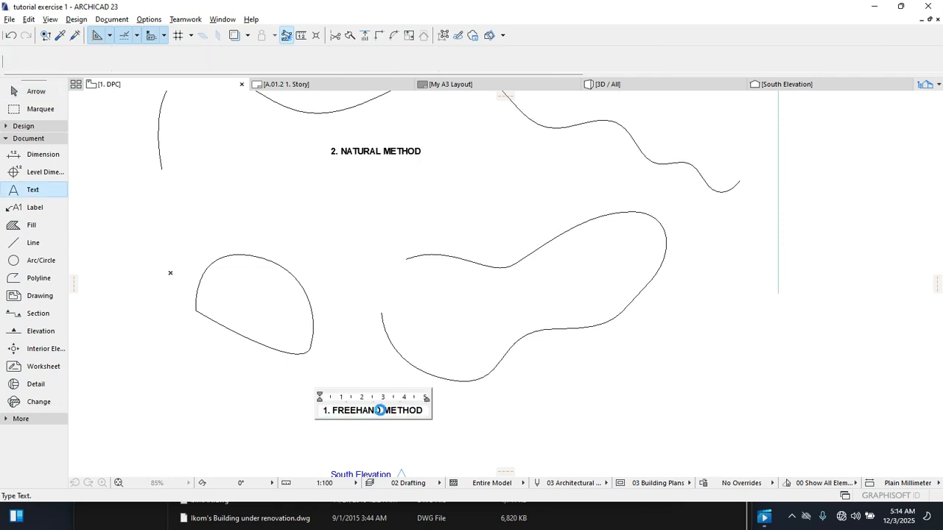
{"action": "left_click_drag", "start_coordinate": [380, 411], "coordinate": [332, 410]}
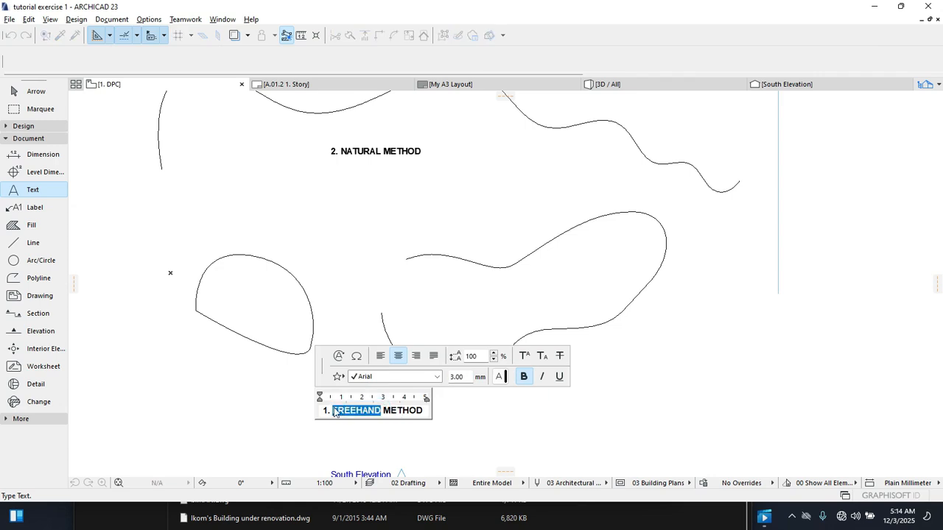
{"action": "type", "text": "BEZE"}
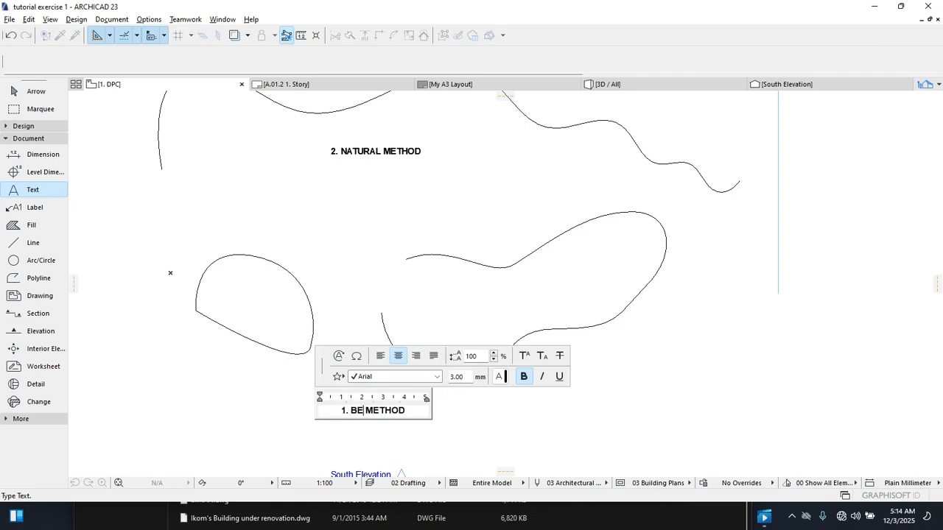
{"action": "type", "text": "IR"}
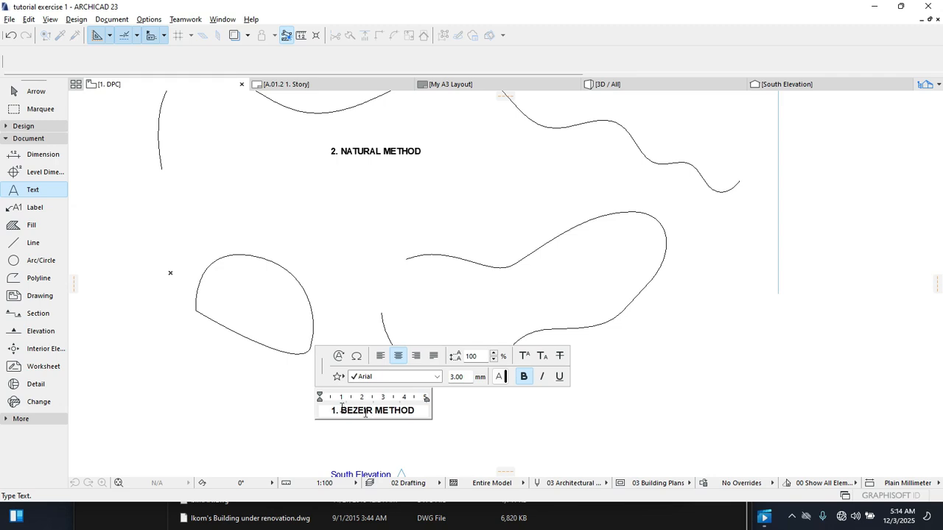
{"action": "left_click", "coordinate": [525, 417]}
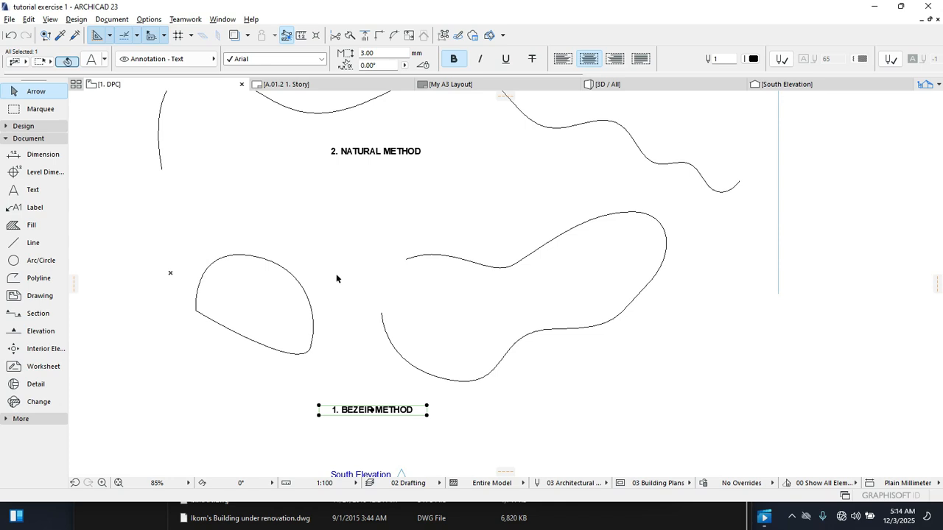
Step: Attach an associative label to the top of the small closed curve using the Label tool
{"action": "left_click", "coordinate": [43, 211]}
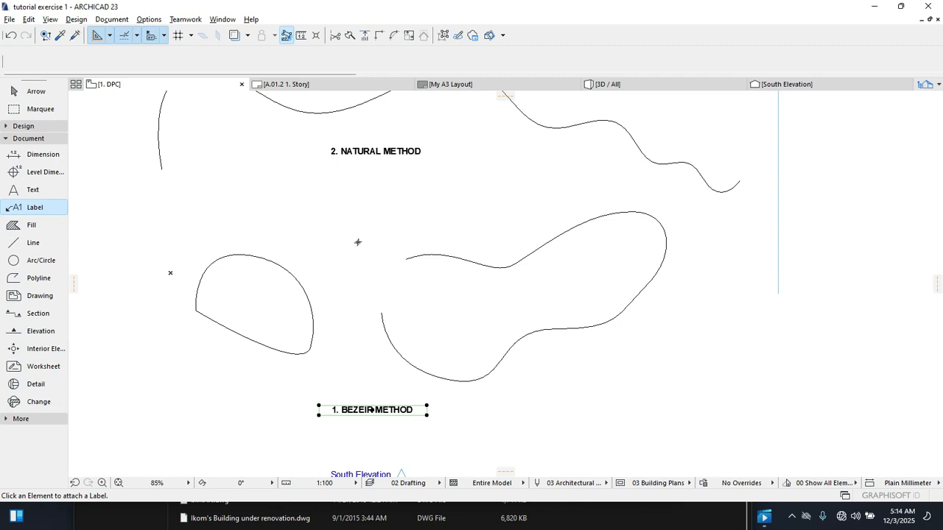
{"action": "key", "text": "Escape"}
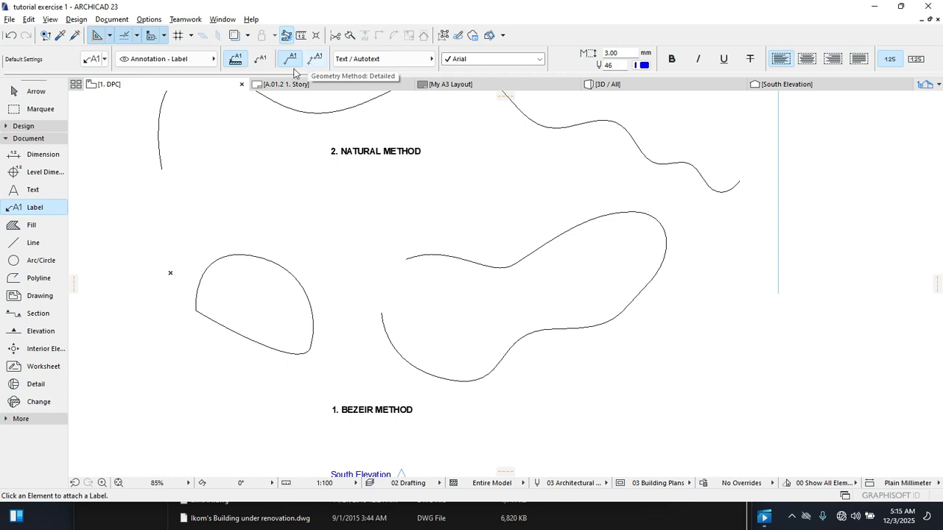
{"action": "left_click", "coordinate": [237, 61]}
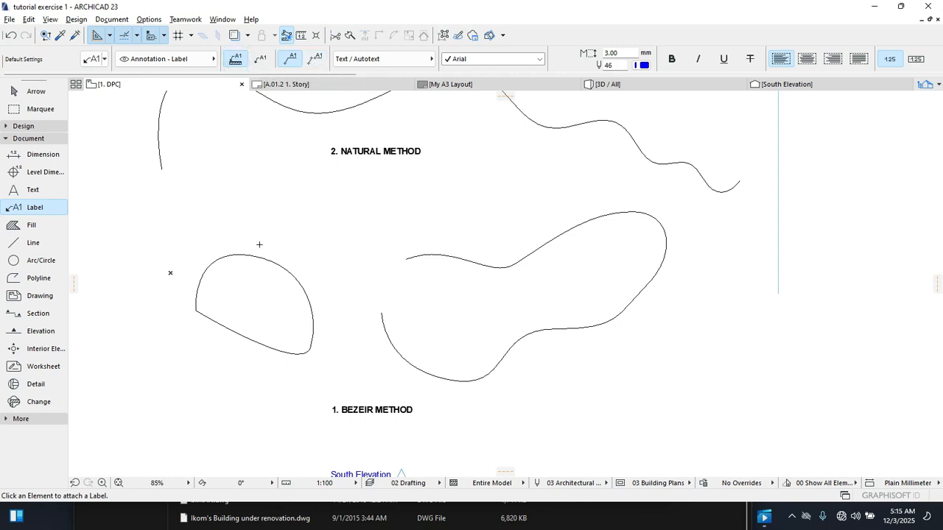
{"action": "left_click", "coordinate": [261, 256]}
{"action": "mouse_move", "coordinate": [830, 65]}
Step: Place three independent labels along the large open curve beside the small closed one
{"action": "scroll", "coordinate": [463, 206], "scroll_direction": "down", "scroll_amount": 3}
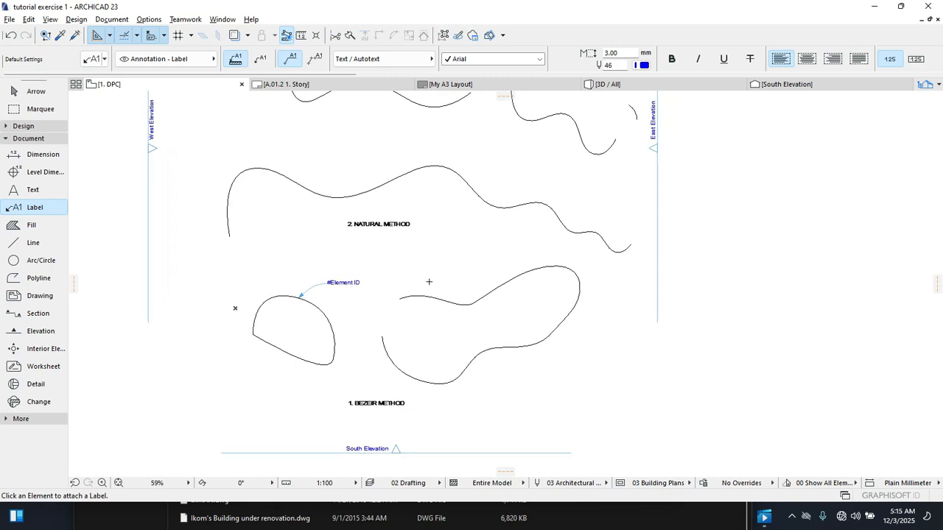
{"action": "scroll", "coordinate": [424, 264], "scroll_direction": "down", "scroll_amount": 3}
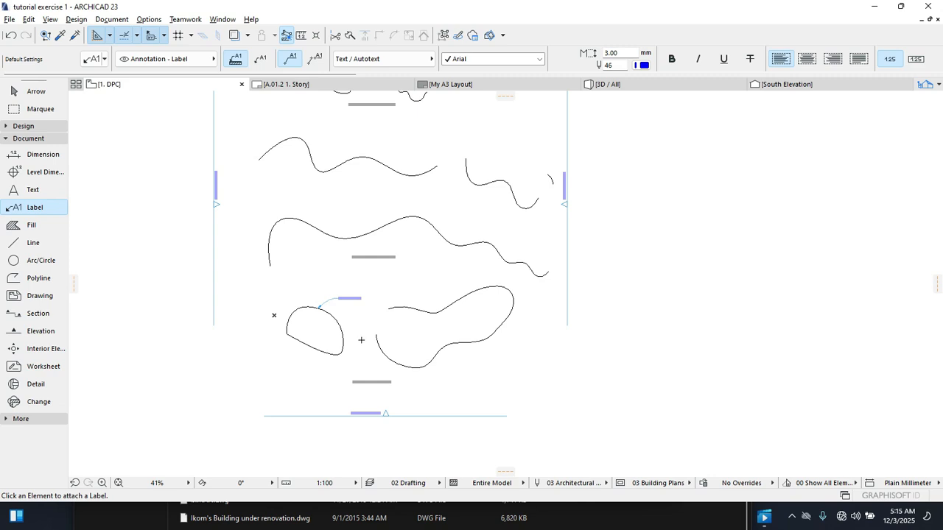
{"action": "scroll", "coordinate": [361, 340], "scroll_direction": "up", "scroll_amount": 1}
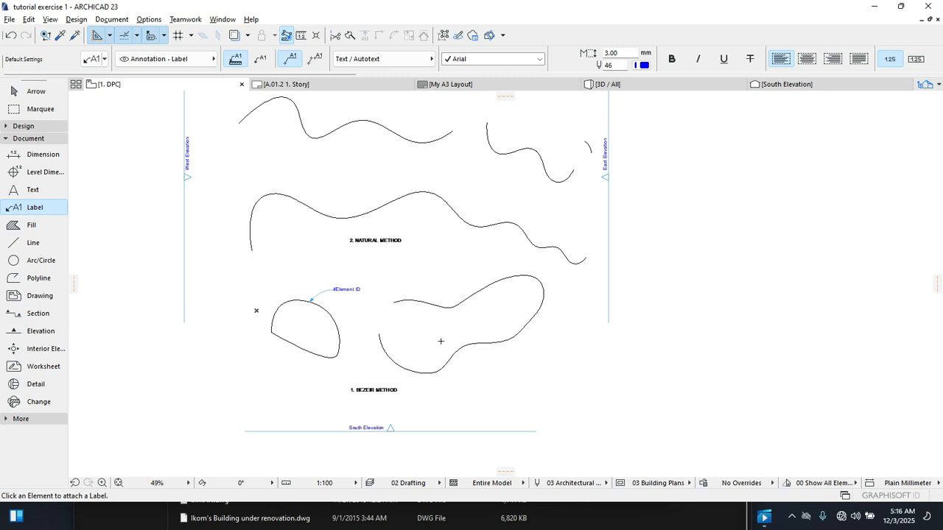
{"action": "middle_click_drag", "start_coordinate": [439, 340], "coordinate": [434, 339]}
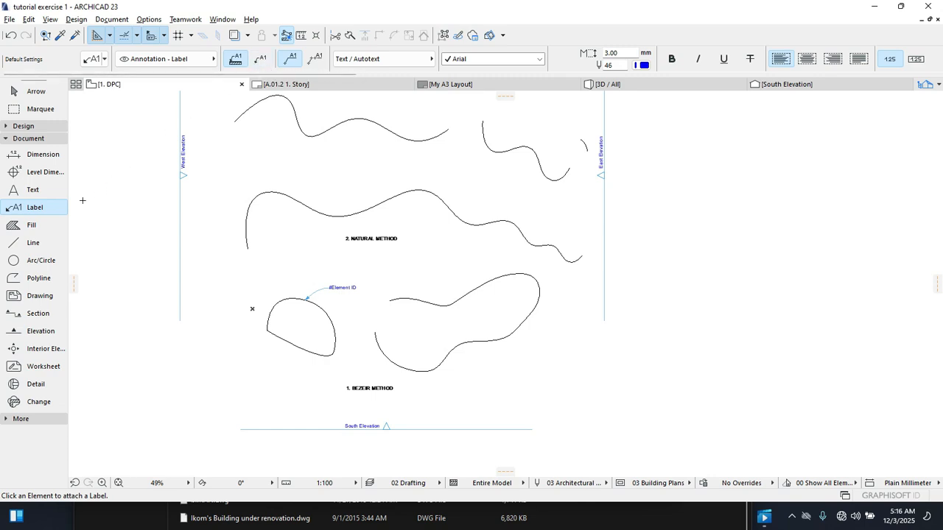
{"action": "left_click", "coordinate": [261, 60]}
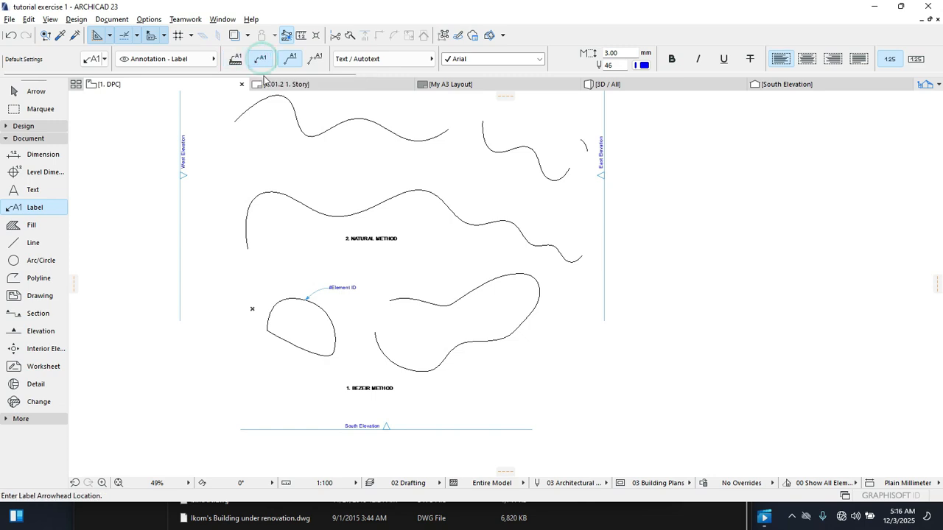
{"action": "left_click", "coordinate": [432, 302]}
{"action": "left_click", "coordinate": [436, 293]}
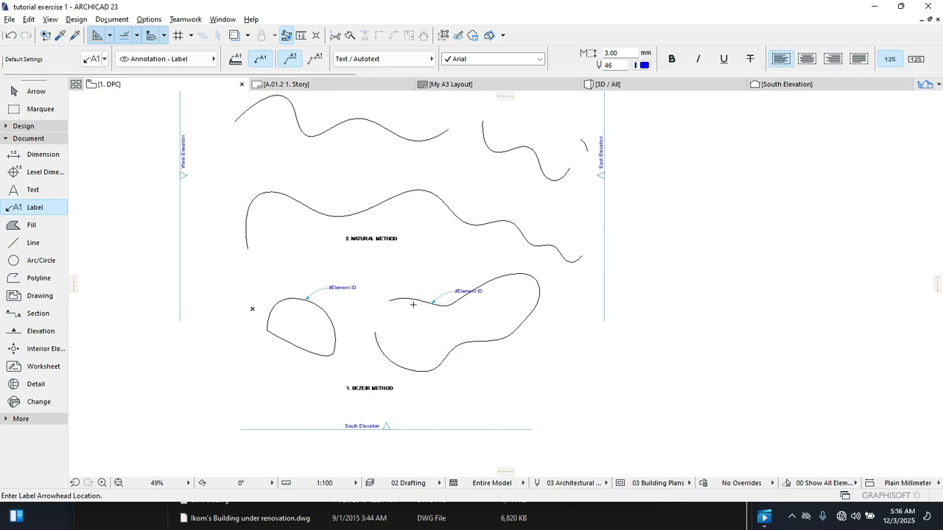
{"action": "left_click", "coordinate": [491, 280]}
{"action": "left_click", "coordinate": [514, 269]}
{"action": "left_click", "coordinate": [538, 304]}
{"action": "left_click", "coordinate": [558, 294]}
Step: Place an independent label with the simple geometry method near the end of the lower long spline
{"action": "left_click", "coordinate": [293, 62]}
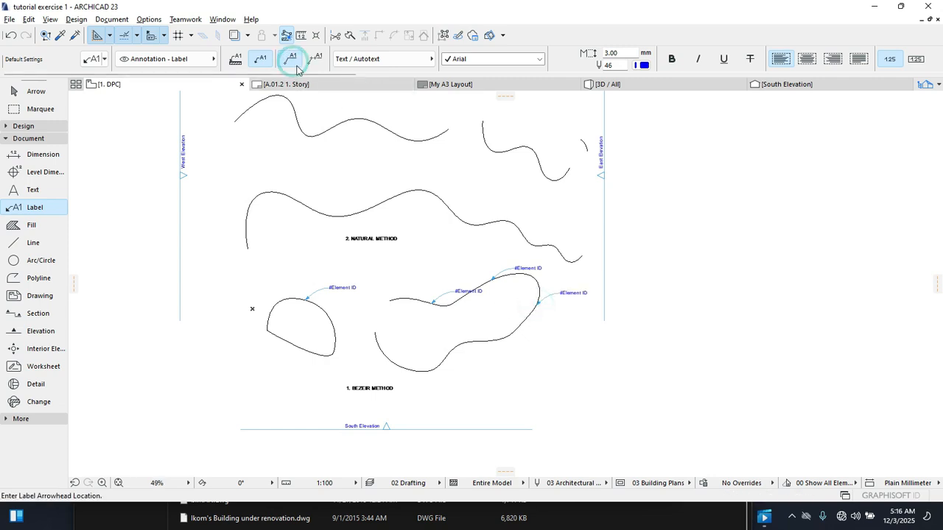
{"action": "left_click", "coordinate": [525, 233]}
{"action": "left_click", "coordinate": [545, 224]}
Step: Try to start a label with the Detailed geometry method on the upper long spline
{"action": "left_click", "coordinate": [316, 61]}
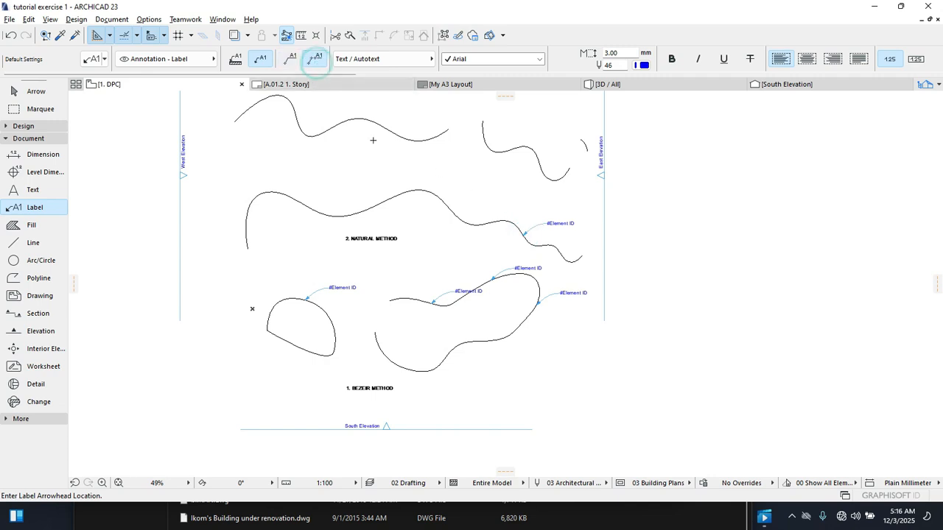
{"action": "left_click", "coordinate": [382, 130]}
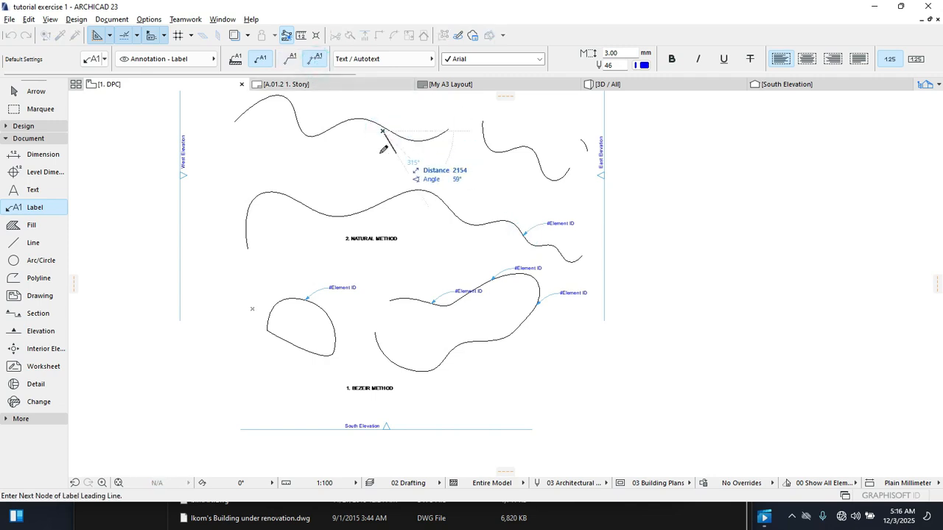
{"action": "key", "text": "Escape"}
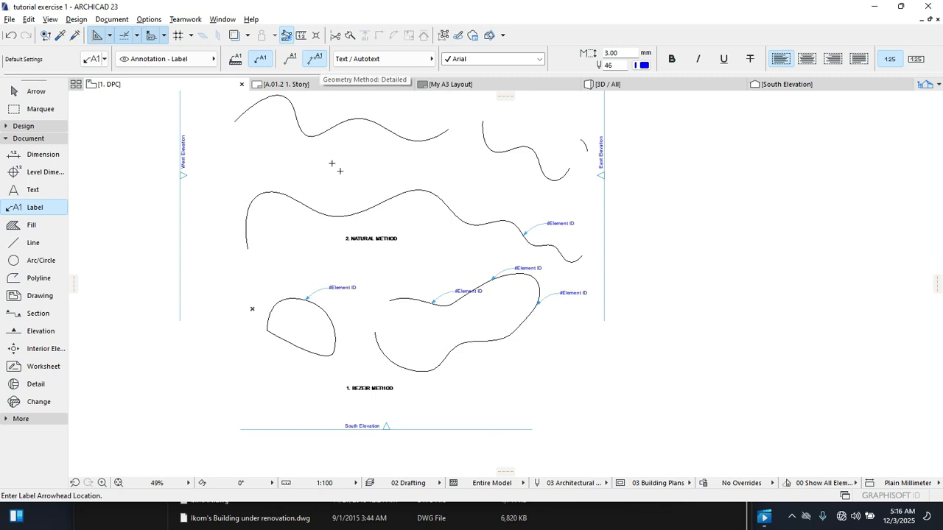
Step: Undo the four independent labels, keeping only the associative one on the small closed curve
{"action": "key", "text": "ctrl+z"}
{"action": "key", "text": "ctrl+z"}
{"action": "key", "text": "ctrl+z"}
{"action": "key", "text": "ctrl+z"}
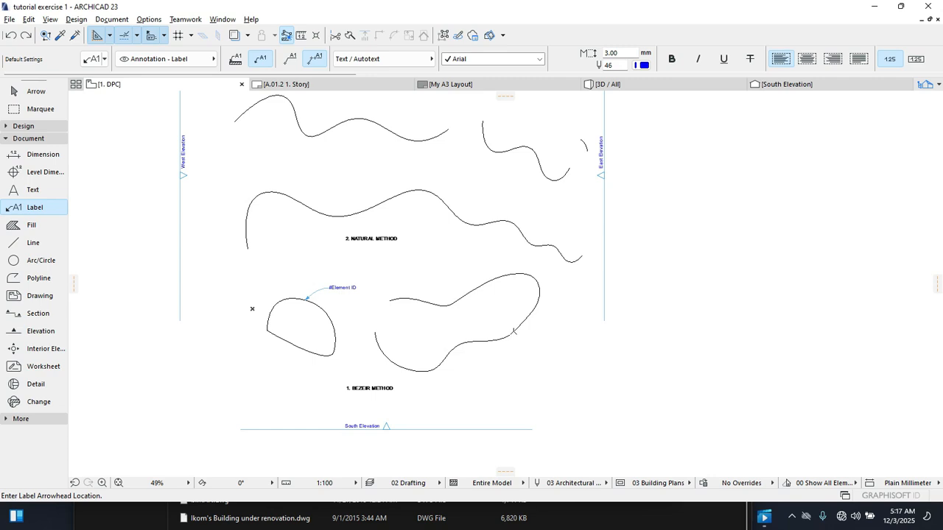
Step: Place two independent labels with Detailed geometry on the large open curve, one at its lower-right bend and one on its right edge
{"action": "left_click", "coordinate": [513, 331]}
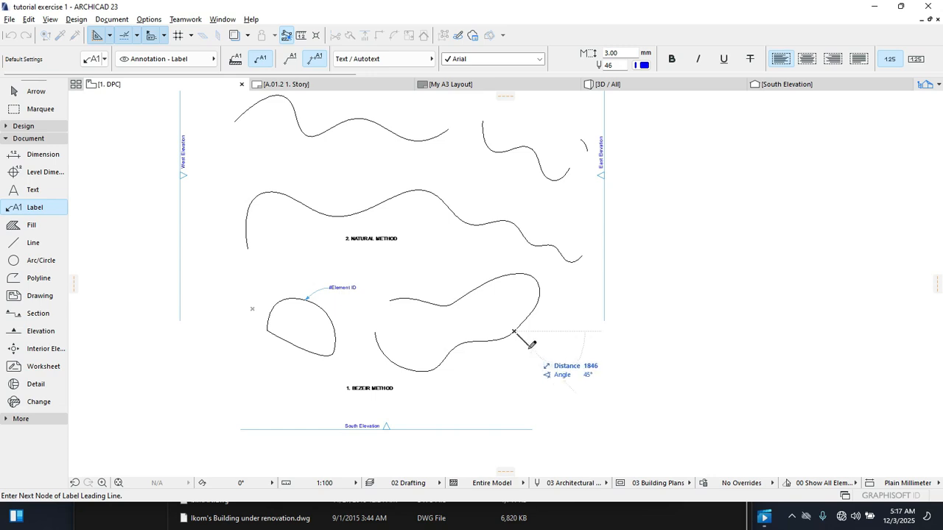
{"action": "left_click", "coordinate": [528, 347]}
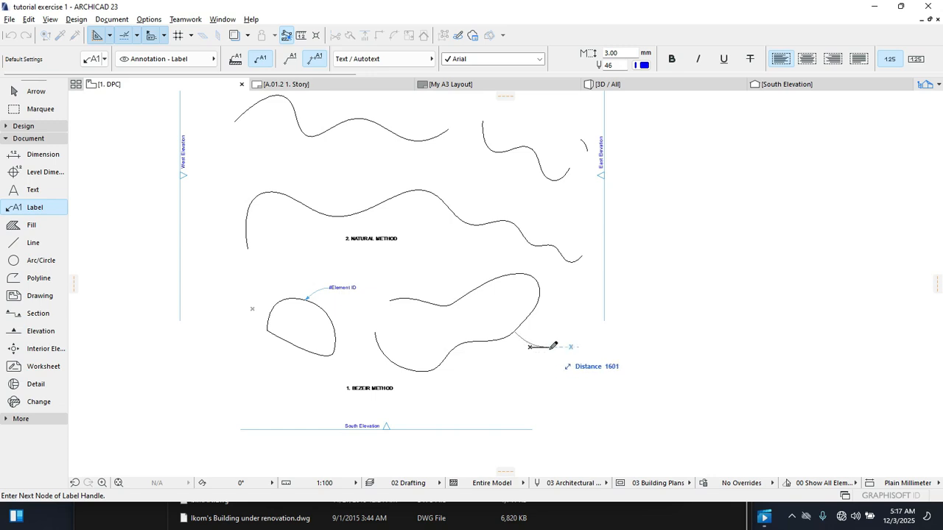
{"action": "scroll", "coordinate": [550, 344], "scroll_direction": "up", "scroll_amount": 2}
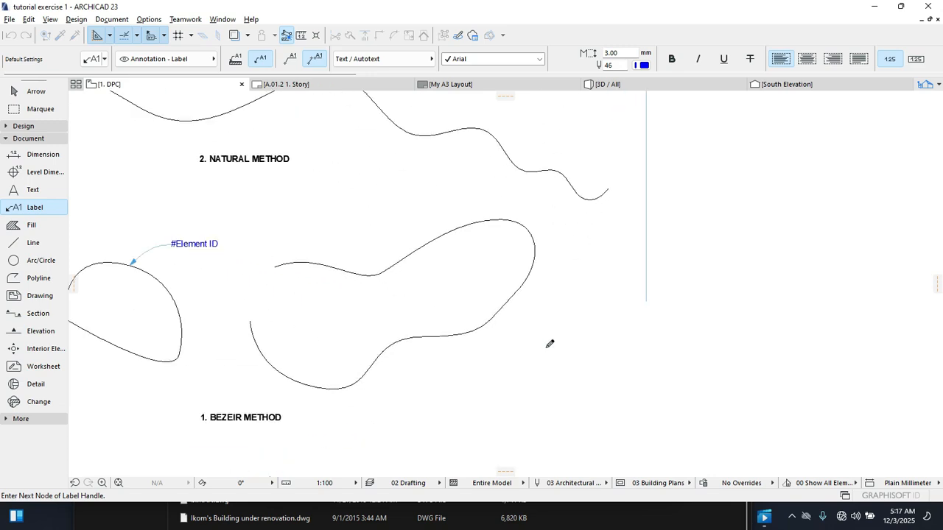
{"action": "left_click", "coordinate": [546, 347]}
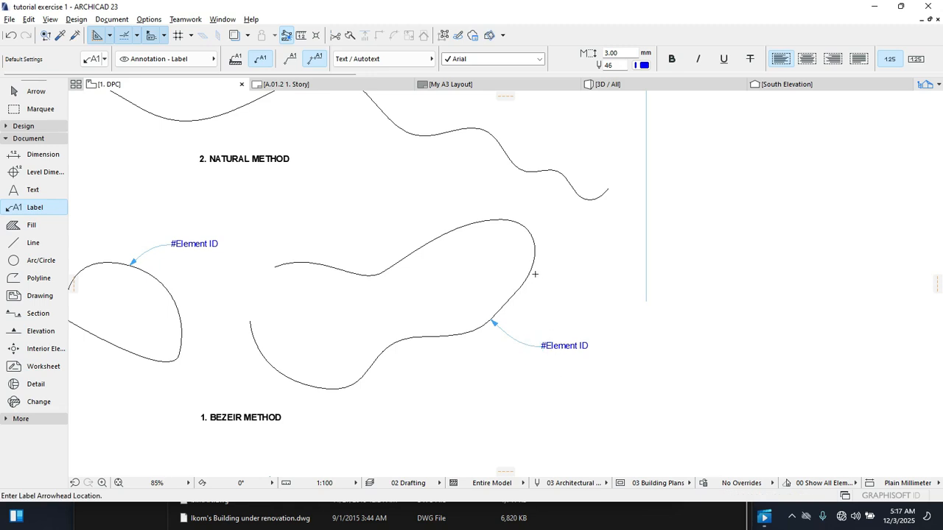
{"action": "left_click", "coordinate": [530, 272]}
{"action": "left_click", "coordinate": [557, 245]}
{"action": "left_click", "coordinate": [559, 246]}
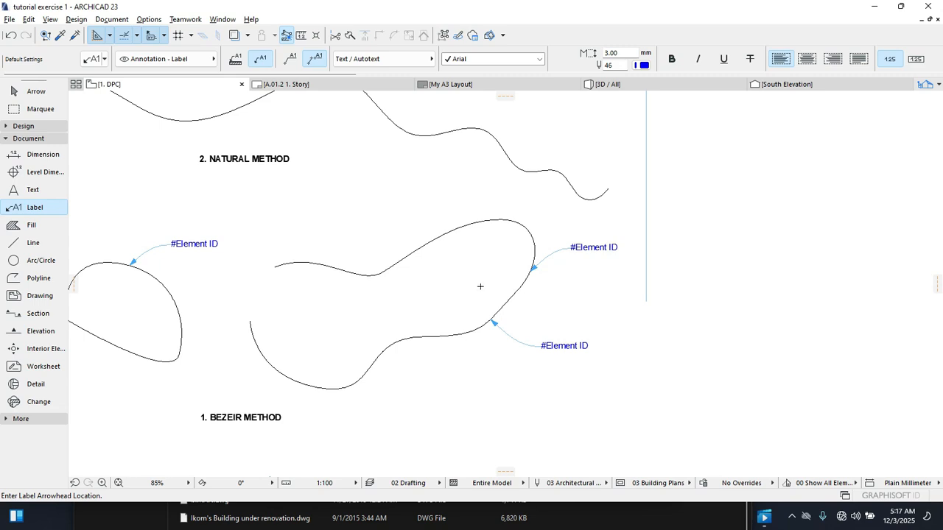
Step: Switch the label geometry to simple and toggle between associative and independent placement, ending on independent
{"action": "left_click", "coordinate": [290, 60]}
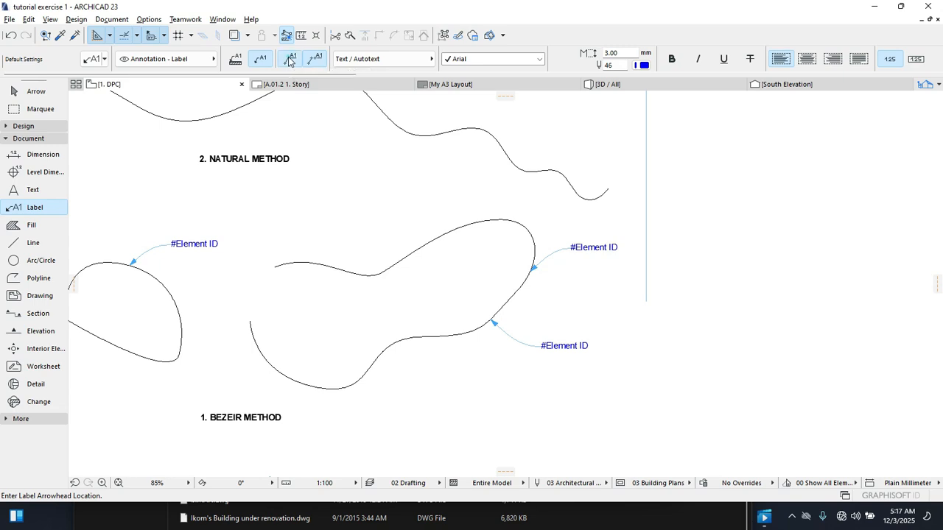
{"action": "left_click", "coordinate": [237, 65]}
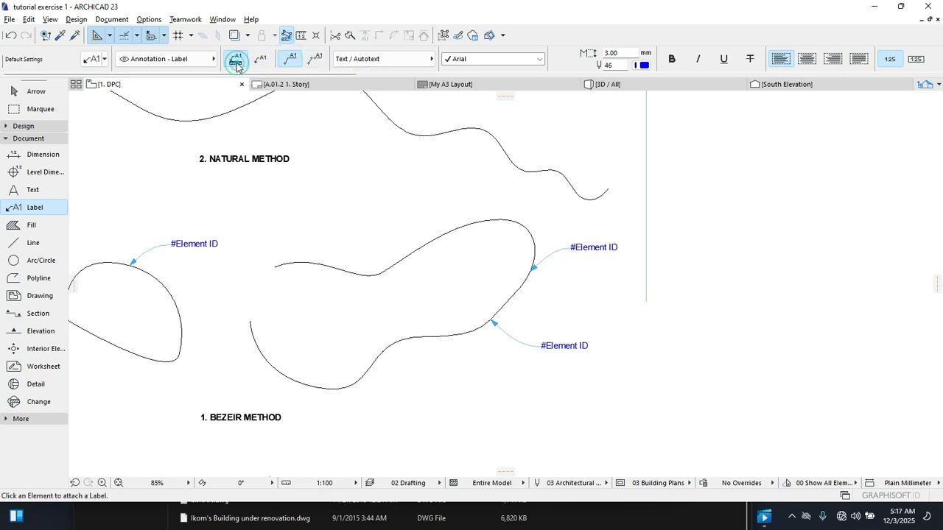
{"action": "left_click", "coordinate": [258, 60]}
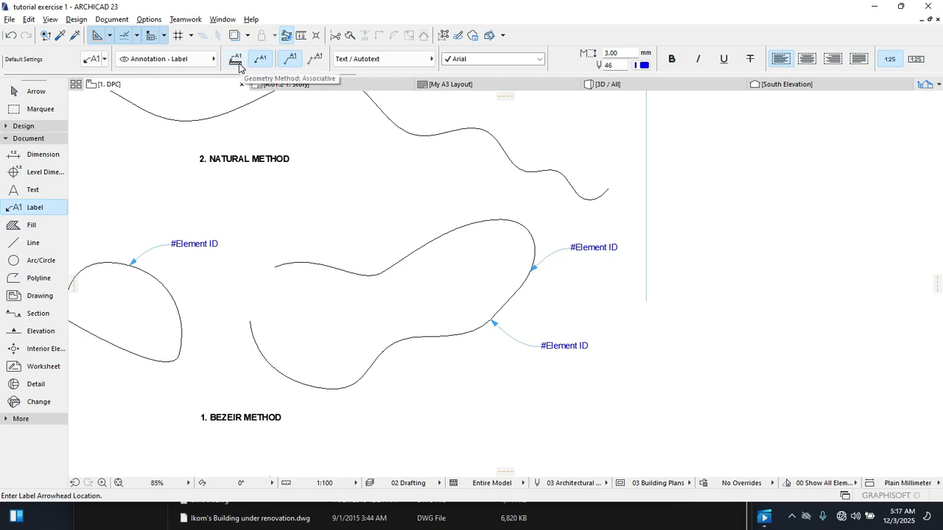
{"action": "left_click", "coordinate": [236, 63]}
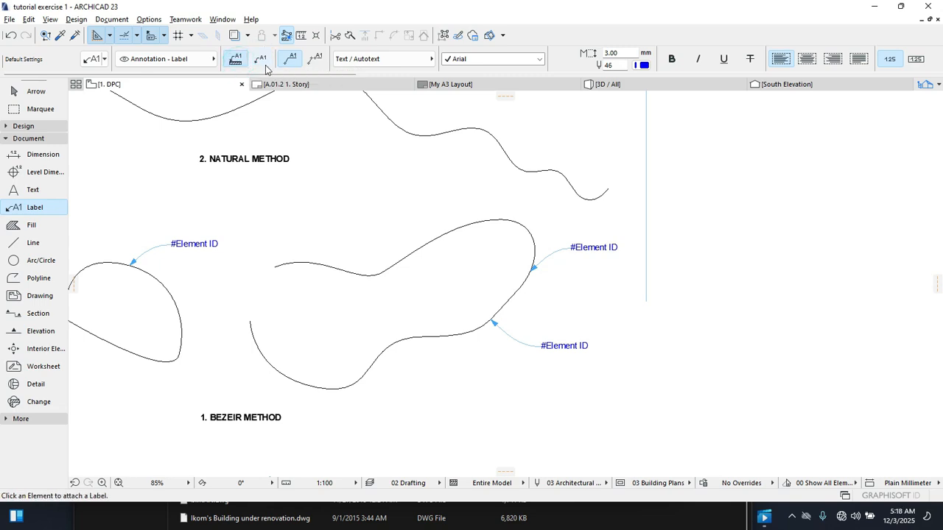
{"action": "left_click", "coordinate": [259, 61]}
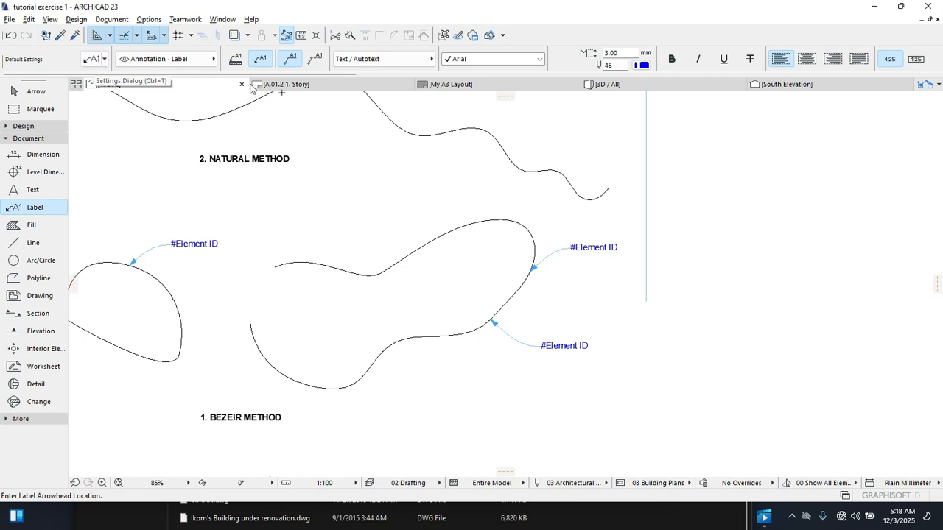
Step: Review the default label settings, including text alignment, leader line type, arrowhead and leader angle
{"action": "scroll", "coordinate": [284, 93], "scroll_direction": "down", "scroll_amount": 2}
{"action": "scroll", "coordinate": [338, 58], "scroll_direction": "down", "scroll_amount": 5}
{"action": "scroll", "coordinate": [338, 58], "scroll_direction": "down", "scroll_amount": 3}
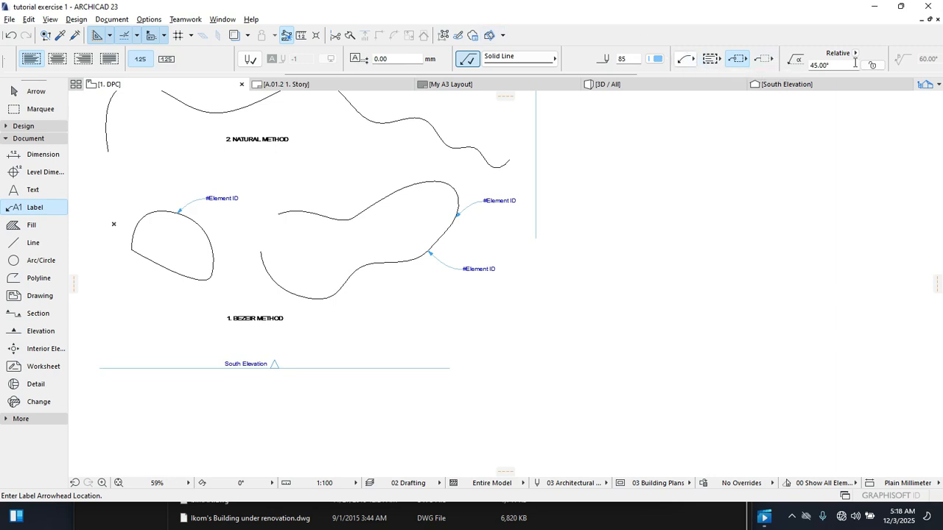
{"action": "scroll", "coordinate": [855, 62], "scroll_direction": "down", "scroll_amount": 2}
{"action": "scroll", "coordinate": [855, 62], "scroll_direction": "up", "scroll_amount": 5}
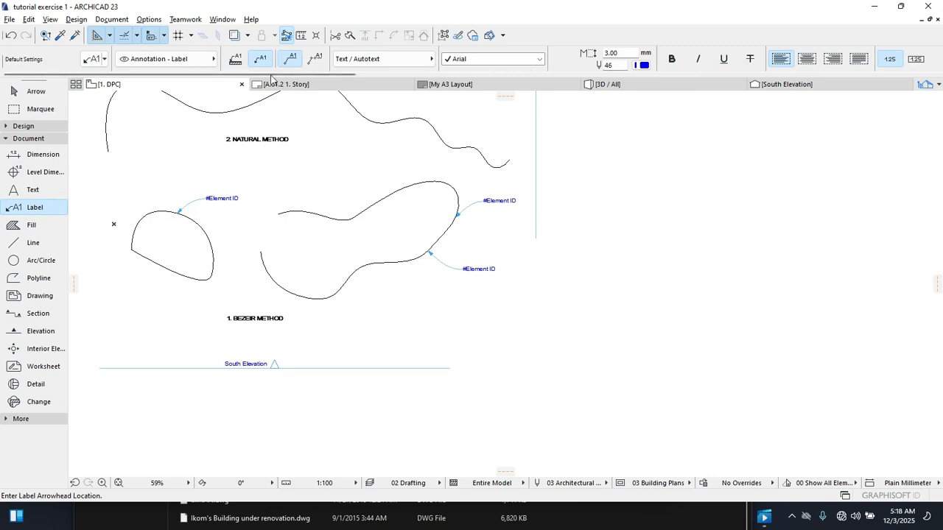
{"action": "scroll", "coordinate": [272, 261], "scroll_direction": "down", "scroll_amount": 2}
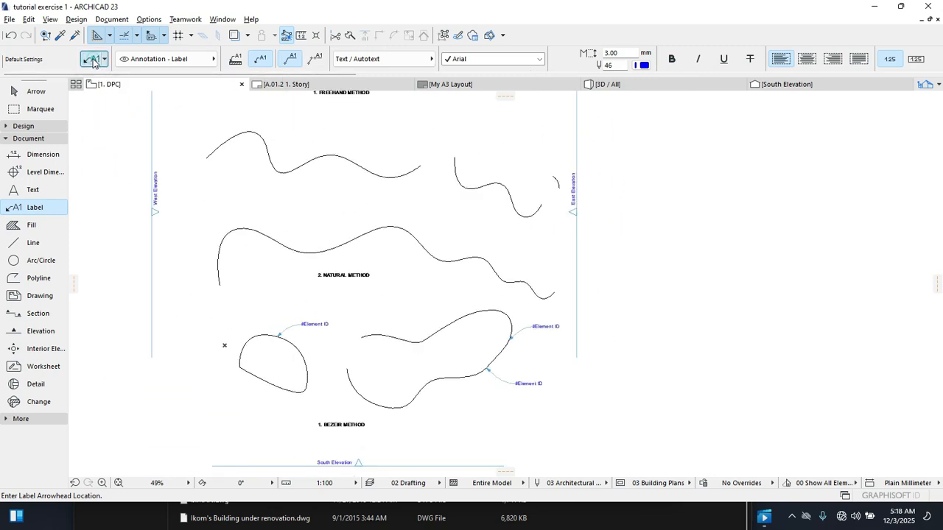
Step: Review the pointer options in the label default settings, including line type, frame connection, leader shape, angle and arrowhead
{"action": "key", "text": "ctrl+t"}
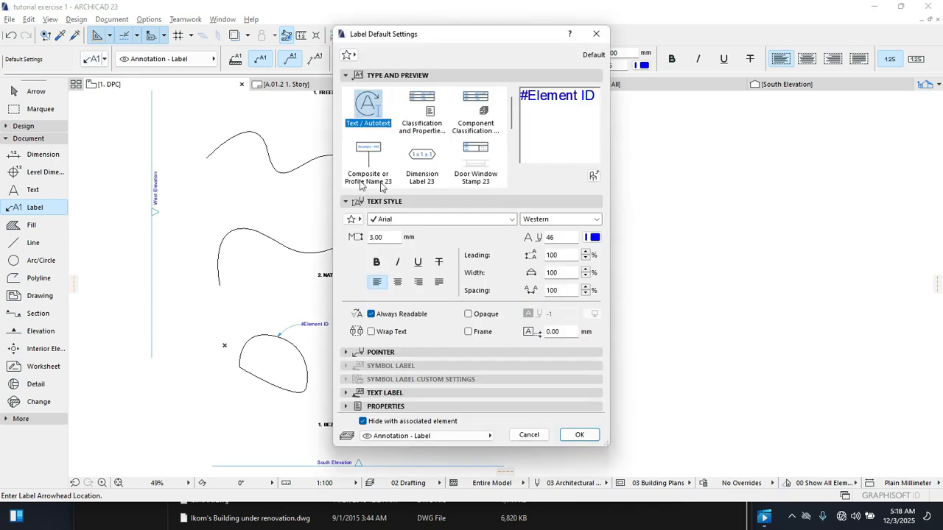
{"action": "left_click", "coordinate": [389, 354]}
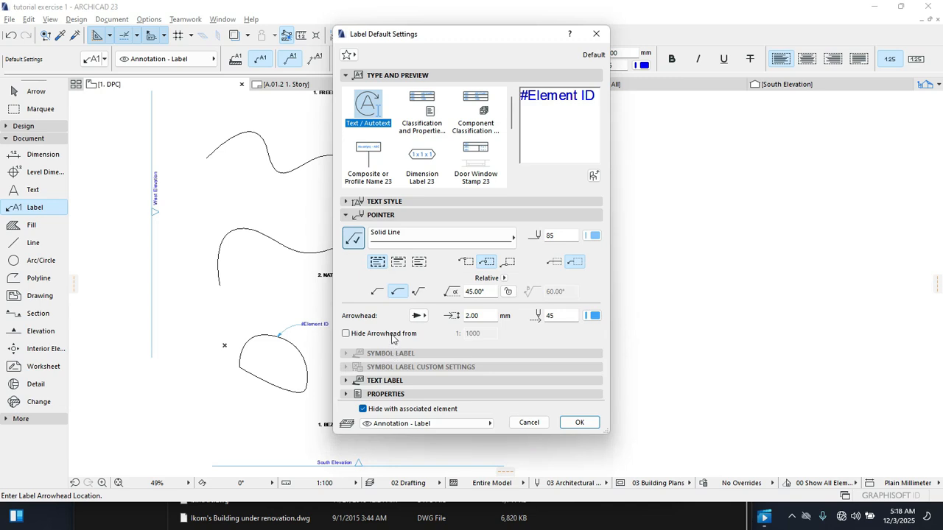
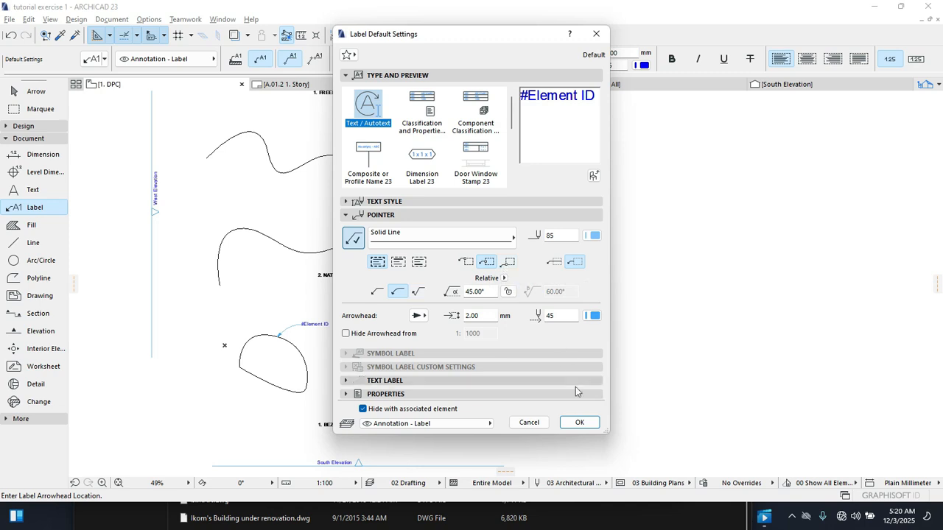
{"action": "left_click", "coordinate": [578, 423]}
{"action": "scroll", "coordinate": [330, 350], "scroll_direction": "up", "scroll_amount": 6}
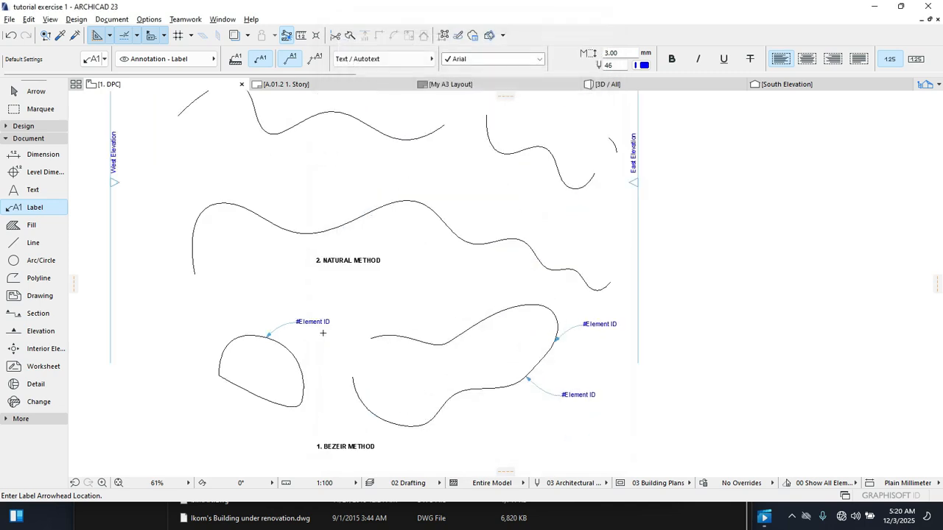
{"action": "scroll", "coordinate": [311, 350], "scroll_direction": "down", "scroll_amount": 1}
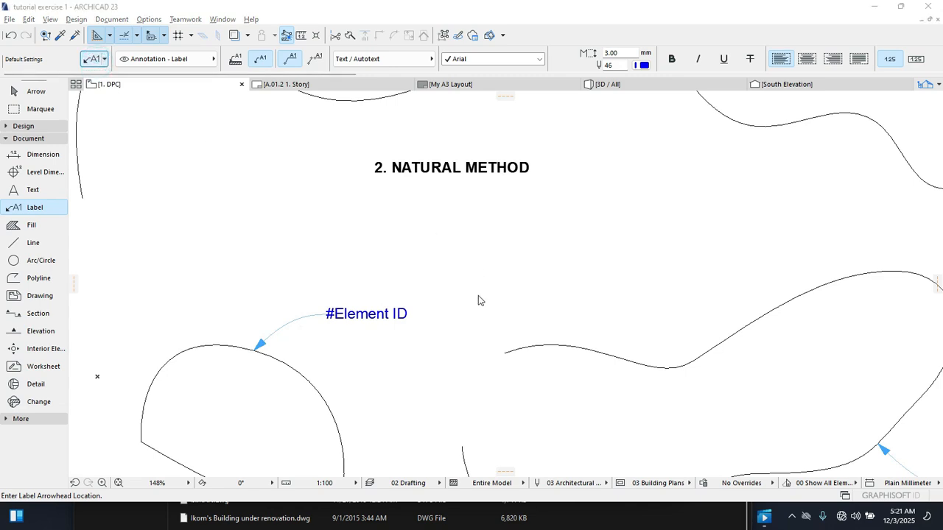
Step: Change the default label leader line from curved to straight segments
{"action": "key", "text": "ctrl+t"}
{"action": "left_click", "coordinate": [376, 295]}
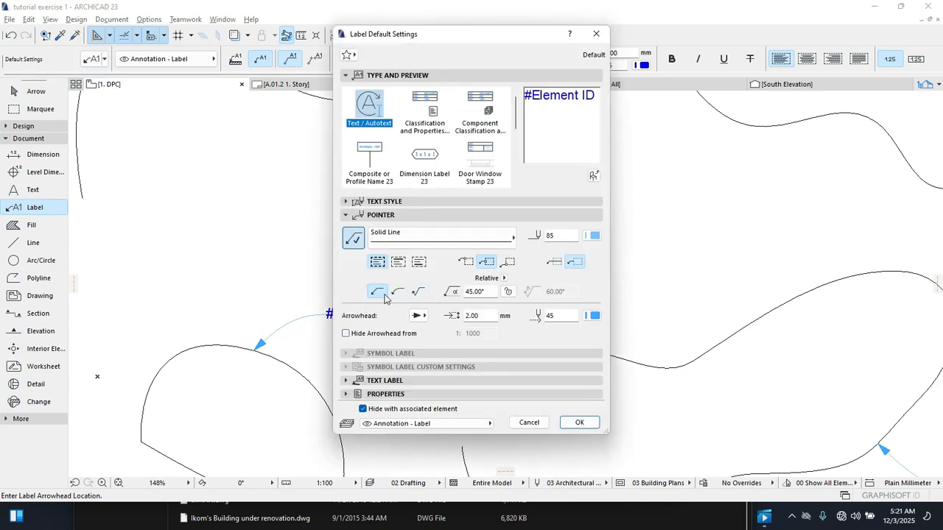
{"action": "left_click", "coordinate": [572, 423]}
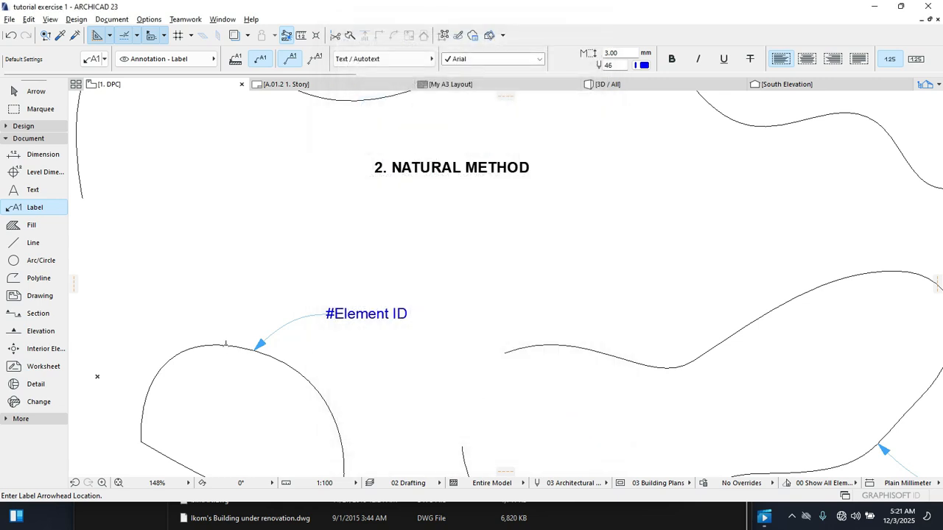
Step: Place an independent label with Detailed geometry on top of the small closed curve, its leader rising diagonally and ending in a horizontal handle
{"action": "left_click", "coordinate": [316, 59]}
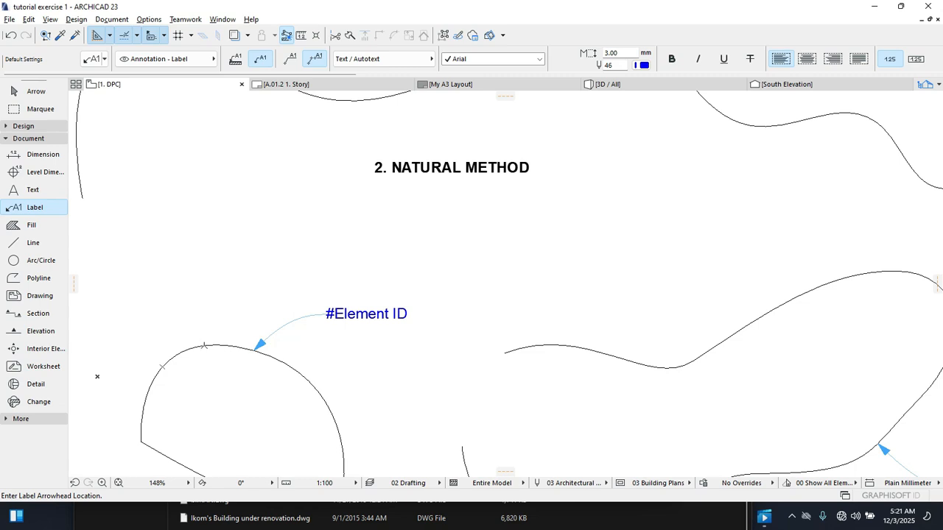
{"action": "left_click", "coordinate": [204, 346]}
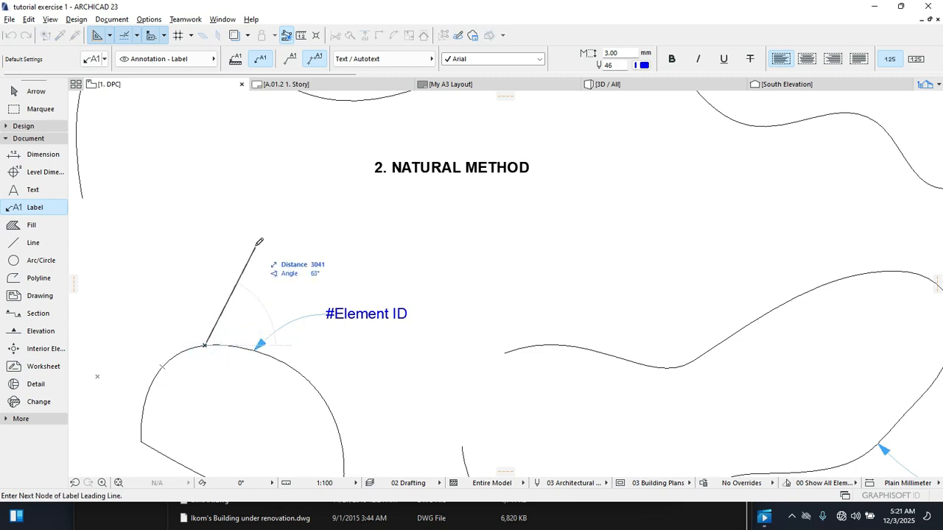
{"action": "left_click", "coordinate": [260, 235]}
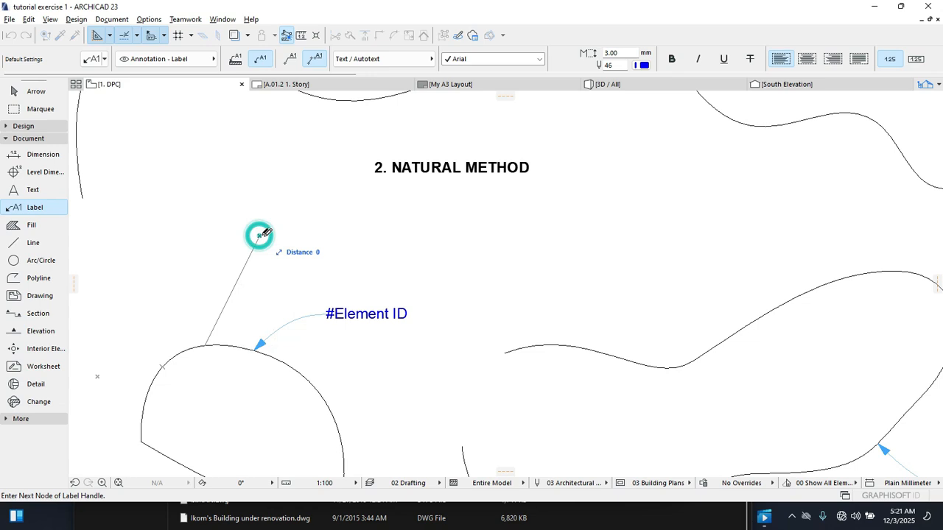
{"action": "left_click", "coordinate": [301, 235]}
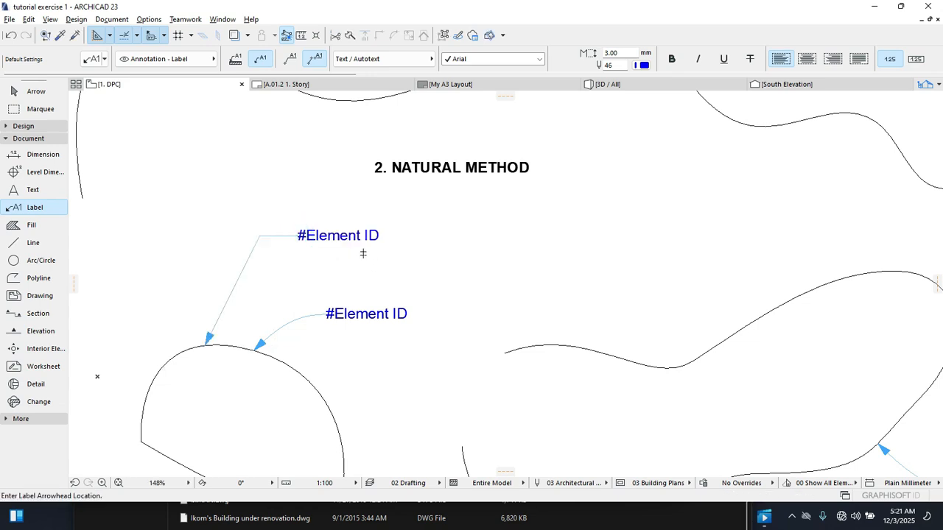
Step: Replace the text of the new straight-leader label with "This is a splin i drew using archicad interface."
{"action": "left_click", "coordinate": [40, 95]}
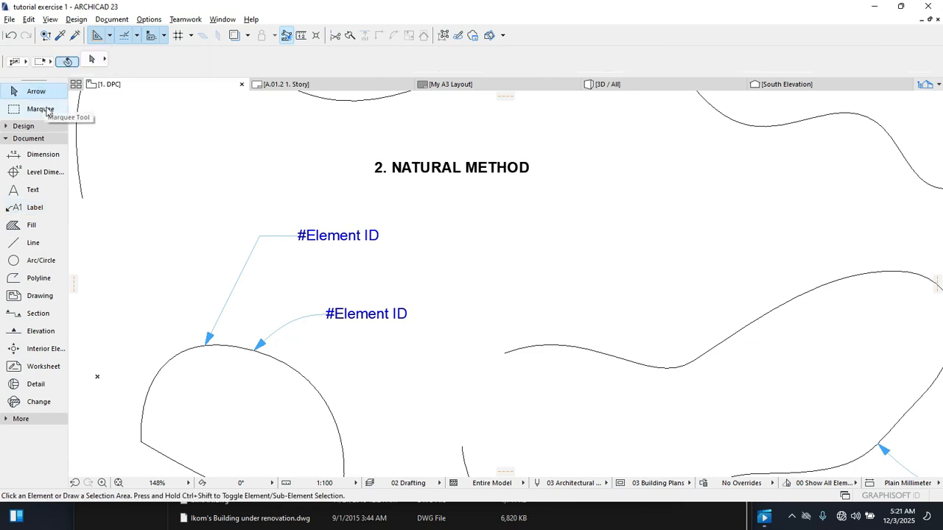
{"action": "left_click", "coordinate": [345, 244]}
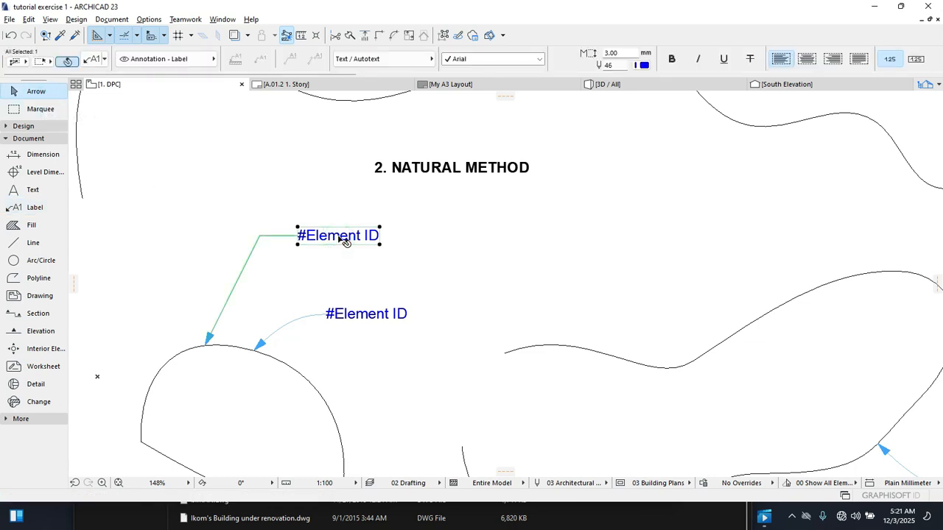
{"action": "double_click", "coordinate": [342, 240]}
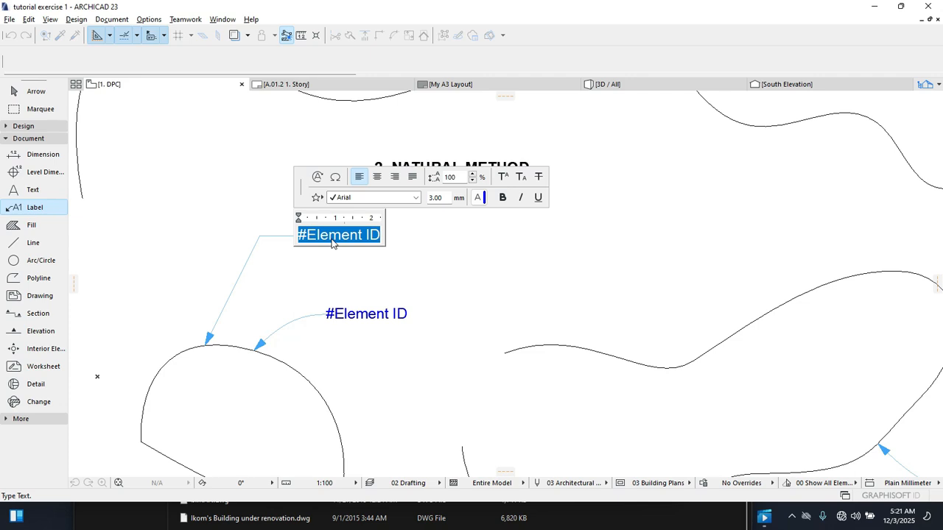
{"action": "type", "text": "Th"}
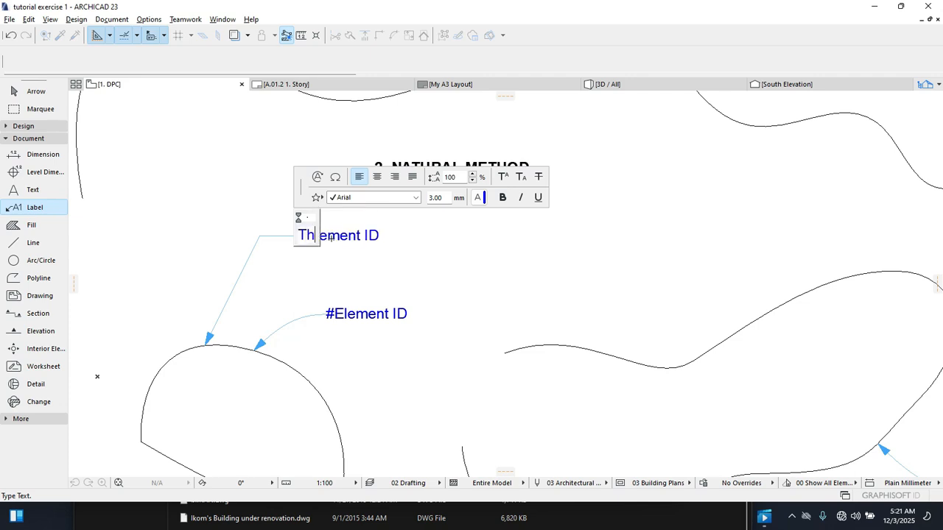
{"action": "type", "text": "is is a s"}
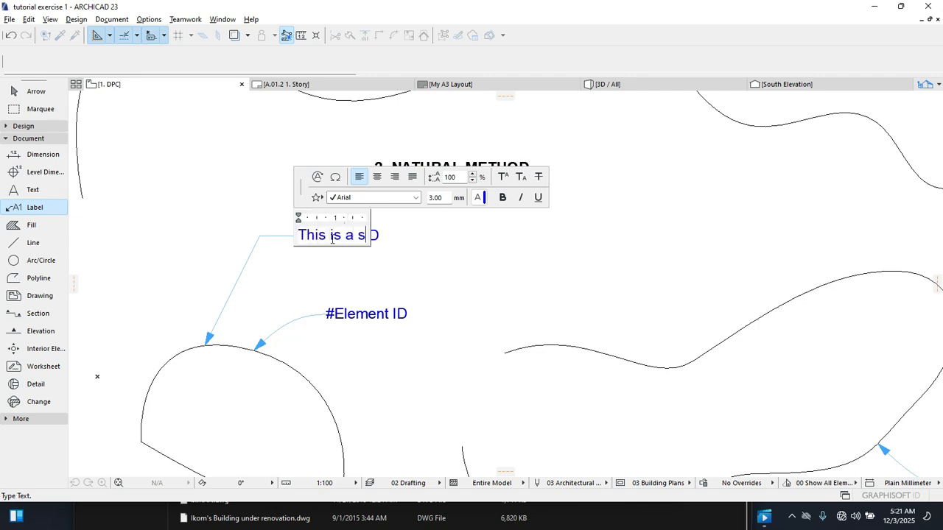
{"action": "type", "text": "plin i "}
{"action": "type", "text": "drsw"}
{"action": "key", "text": "BackSpace"}
{"action": "key", "text": "BackSpace"}
{"action": "key", "text": "BackSpace"}
{"action": "type", "text": "ew "}
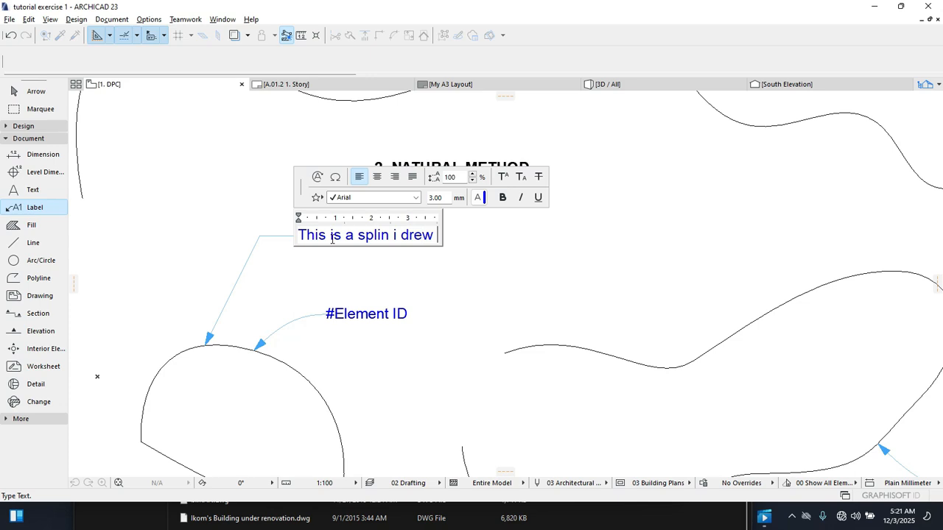
{"action": "type", "text": "using a"}
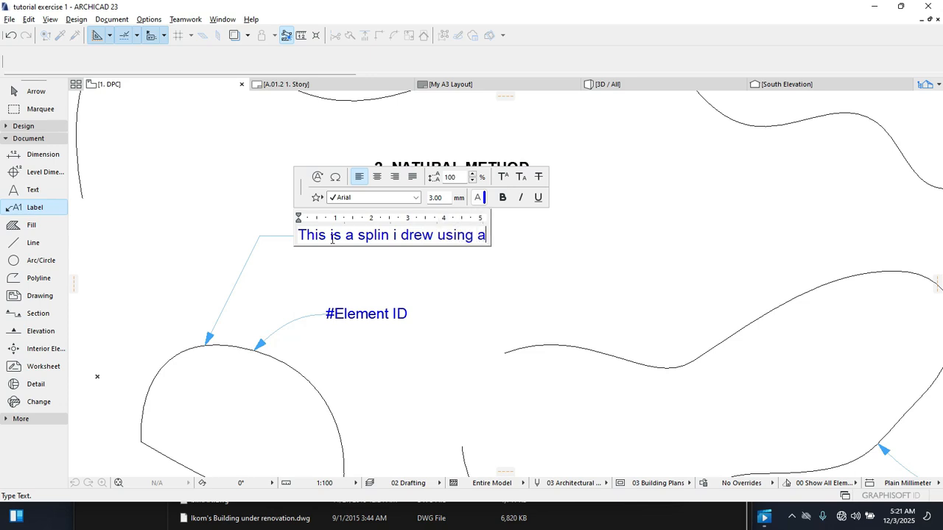
{"action": "type", "text": "rchicad inter"}
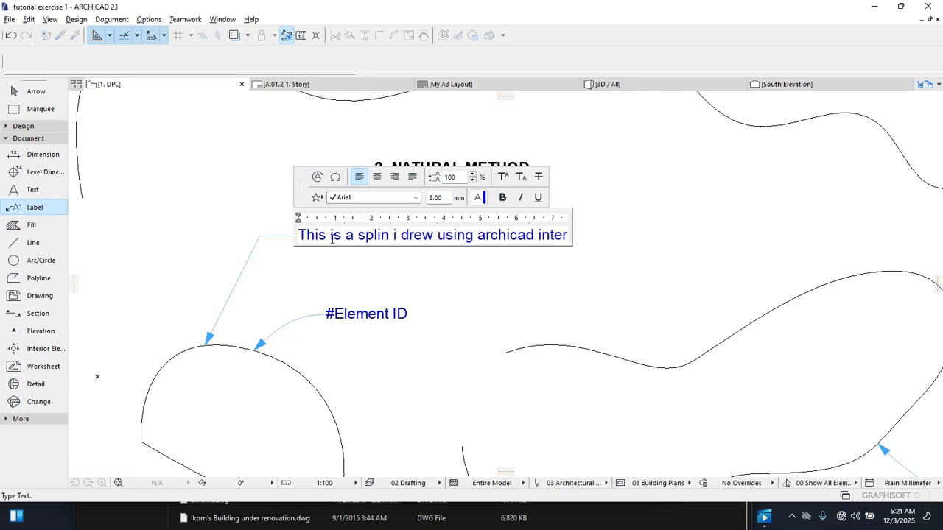
{"action": "type", "text": "face"}
{"action": "key", "text": "BackSpace"}
{"action": "key", "text": "BackSpace"}
{"action": "key", "text": "BackSpace"}
{"action": "key", "text": "BackSpace"}
{"action": "type", "text": "pha"}
{"action": "key", "text": "BackSpace"}
{"action": "key", "text": "BackSpace"}
{"action": "key", "text": "BackSpace"}
{"action": "type", "text": "face"}
{"action": "key", "text": "BackSpace"}
{"action": "key", "text": "BackSpace"}
{"action": "type", "text": "se"}
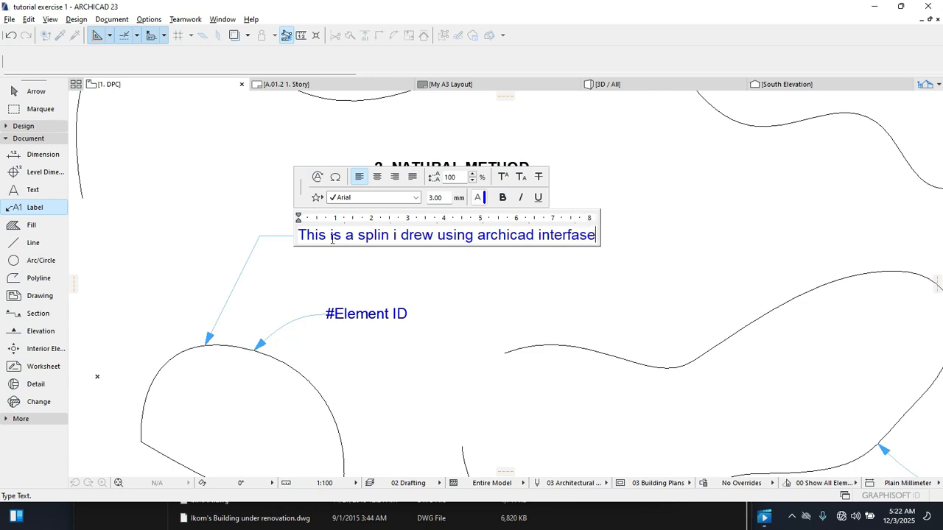
{"action": "key", "text": "BackSpace"}
{"action": "key", "text": "BackSpace"}
{"action": "key", "text": "BackSpace"}
{"action": "key", "text": "BackSpace"}
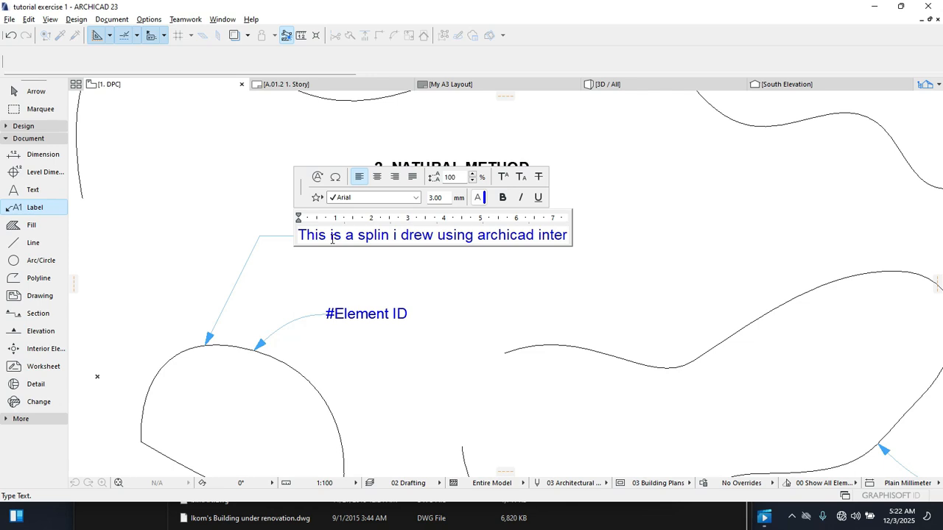
{"action": "type", "text": "face"}
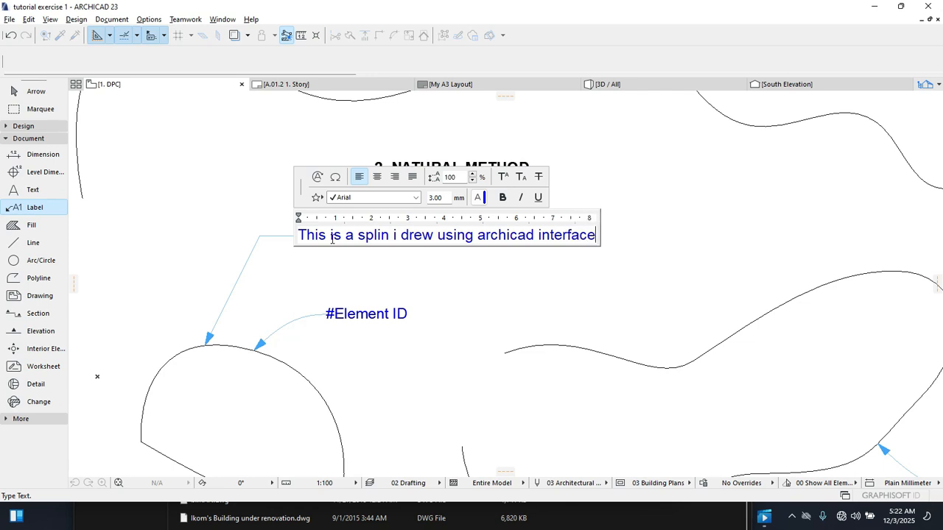
{"action": "type", "text": "."}
Step: Add a second line to the label reading "I am trying out the different settings." and finish the text edit
{"action": "key", "text": "Return"}
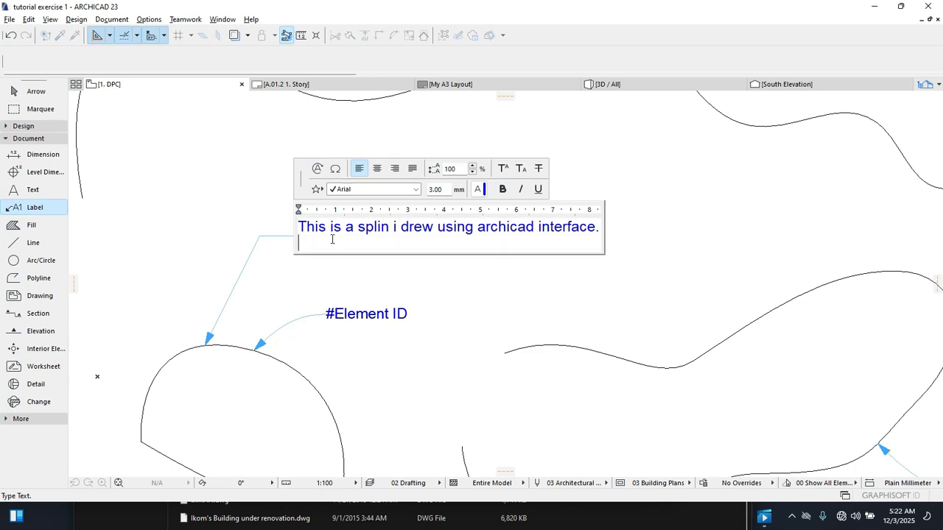
{"action": "type", "text": "i am trying o"}
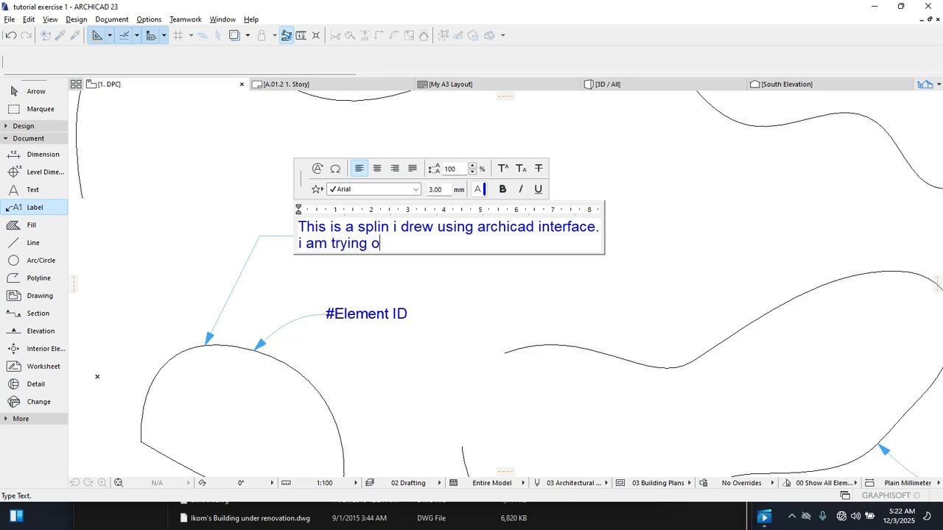
{"action": "type", "text": "ut the different settings."}
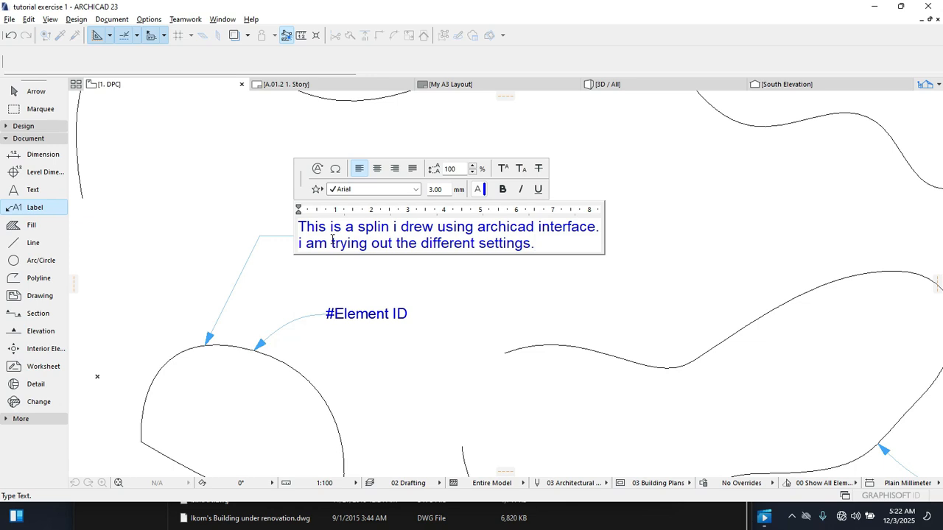
{"action": "double_click", "coordinate": [301, 244]}
{"action": "type", "text": "I"}
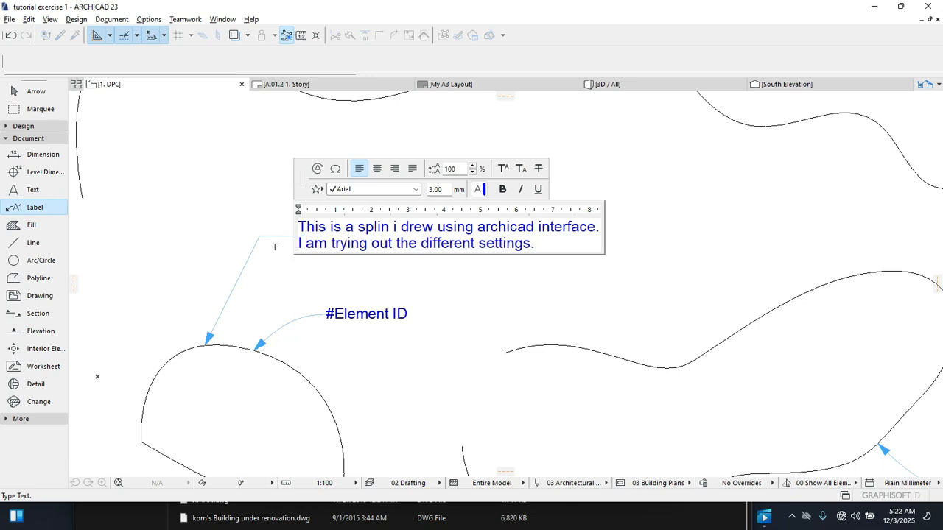
{"action": "left_click", "coordinate": [31, 91]}
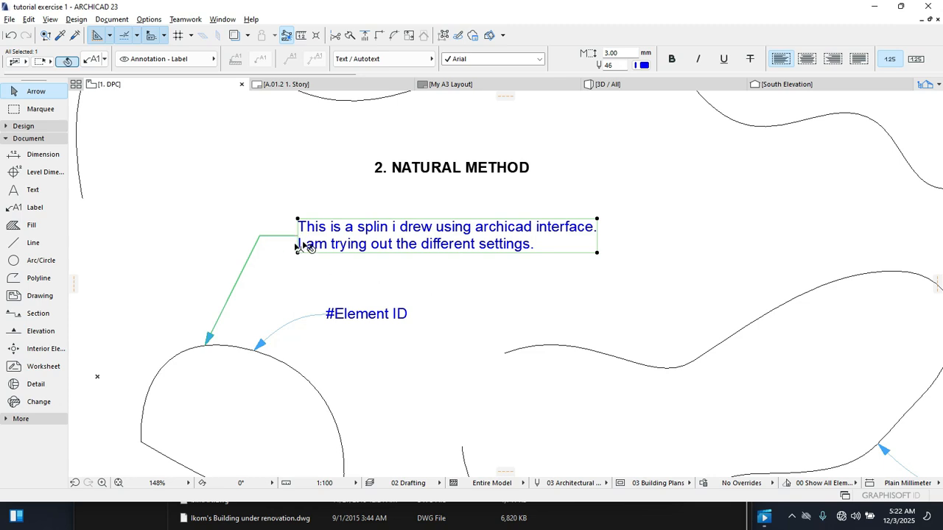
{"action": "scroll", "coordinate": [298, 239], "scroll_direction": "up", "scroll_amount": 5}
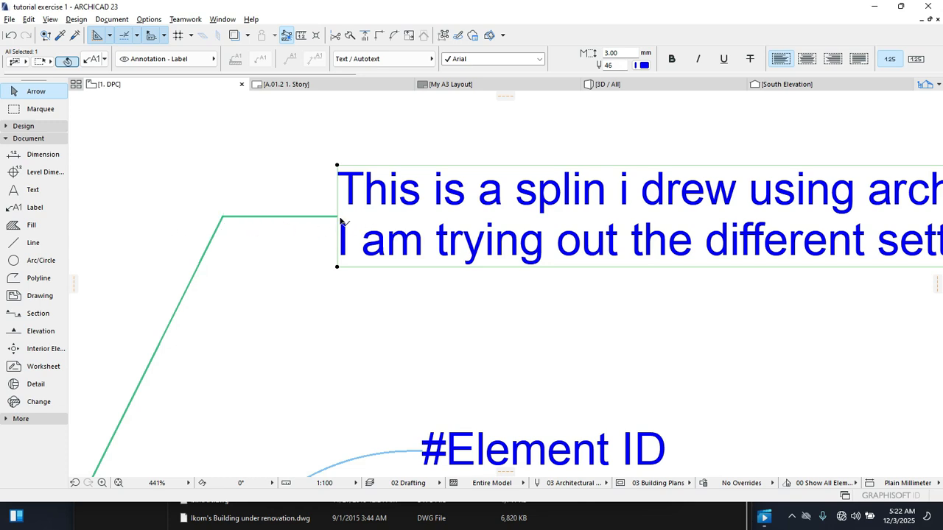
{"action": "scroll", "coordinate": [372, 228], "scroll_direction": "down", "scroll_amount": 3}
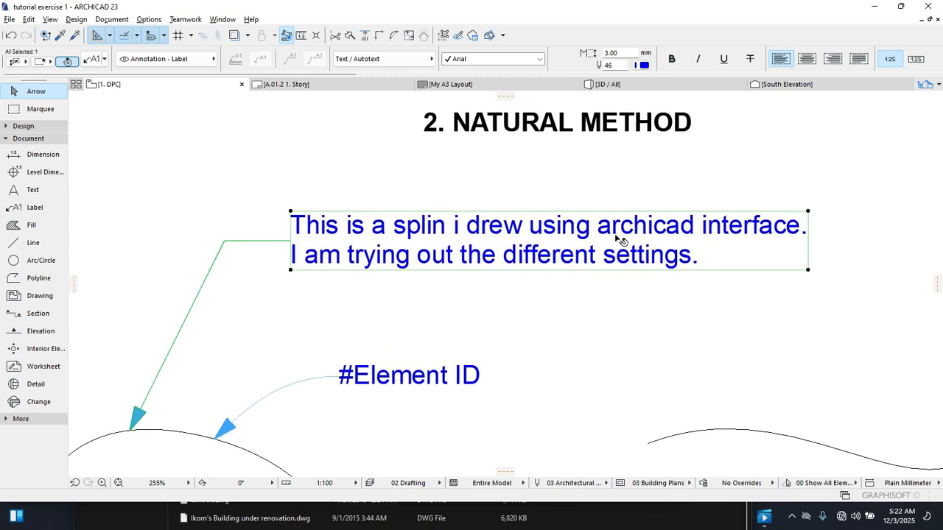
{"action": "left_click", "coordinate": [808, 269]}
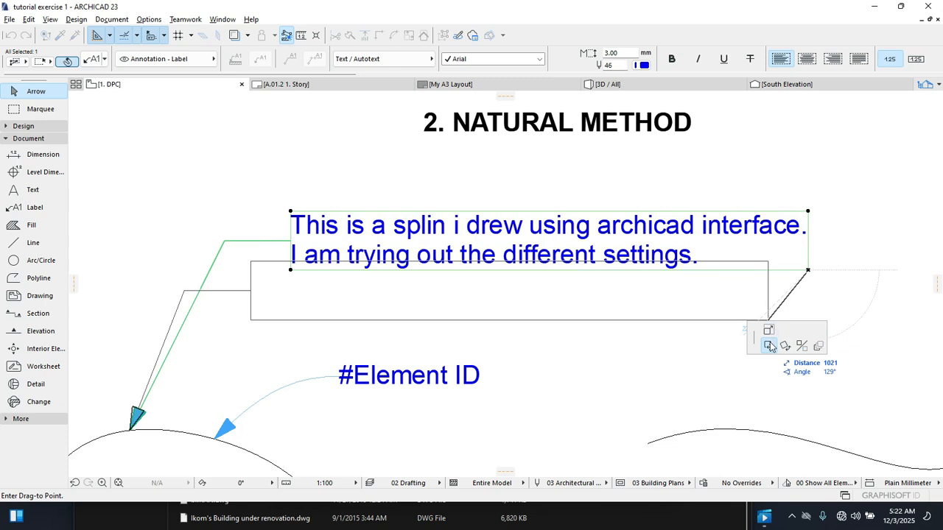
{"action": "left_click", "coordinate": [807, 272]}
{"action": "left_click", "coordinate": [610, 273]}
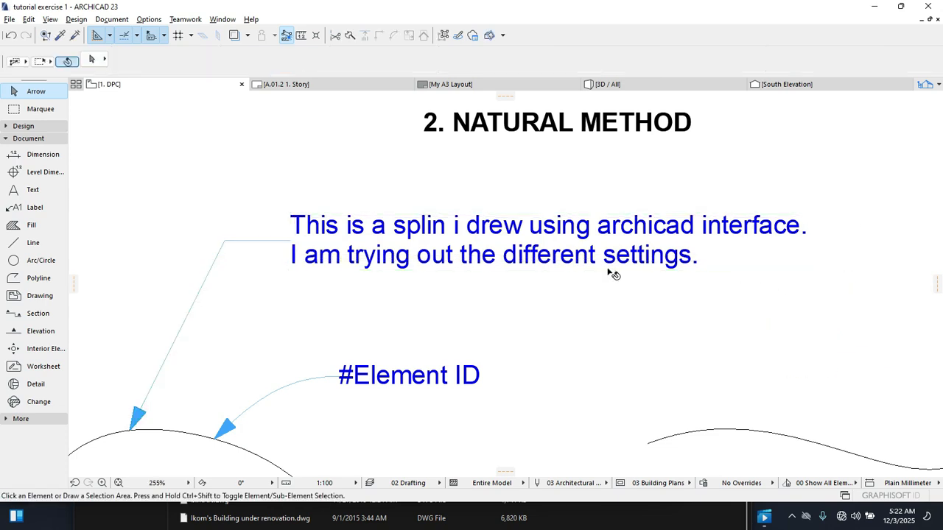
Step: Resize the two-line label's text box from its lower-right corner to a little over half its width, wrapping the text onto four lines
{"action": "left_click", "coordinate": [615, 260]}
{"action": "left_click", "coordinate": [808, 271]}
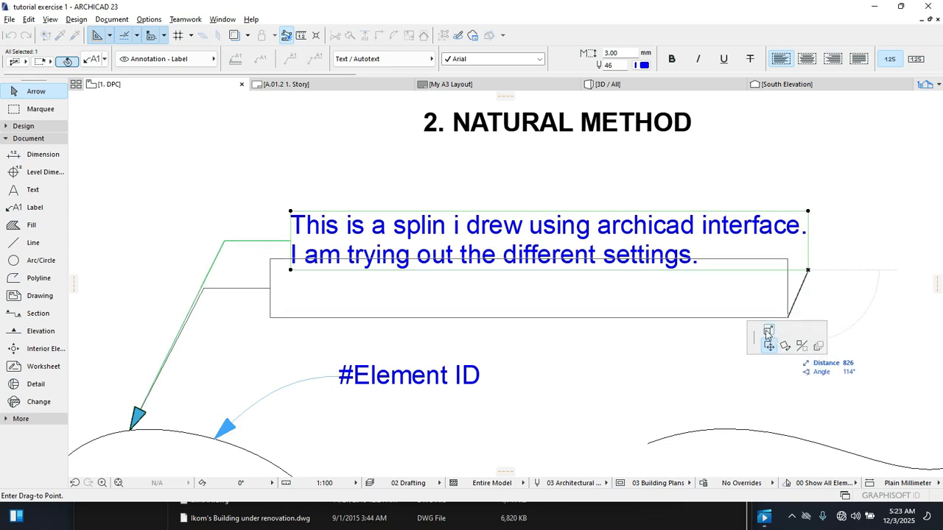
{"action": "left_click", "coordinate": [767, 332]}
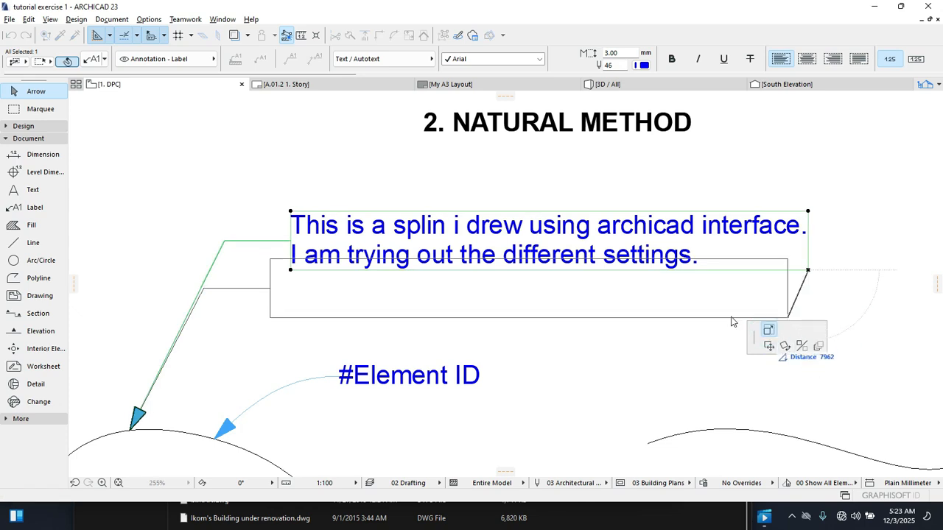
{"action": "left_click", "coordinate": [575, 310]}
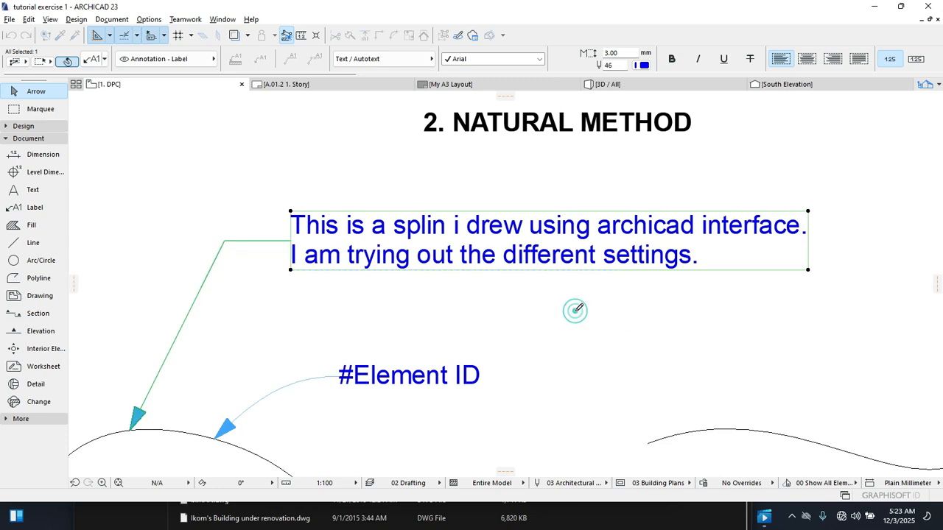
{"action": "scroll", "coordinate": [385, 293], "scroll_direction": "down", "scroll_amount": 1}
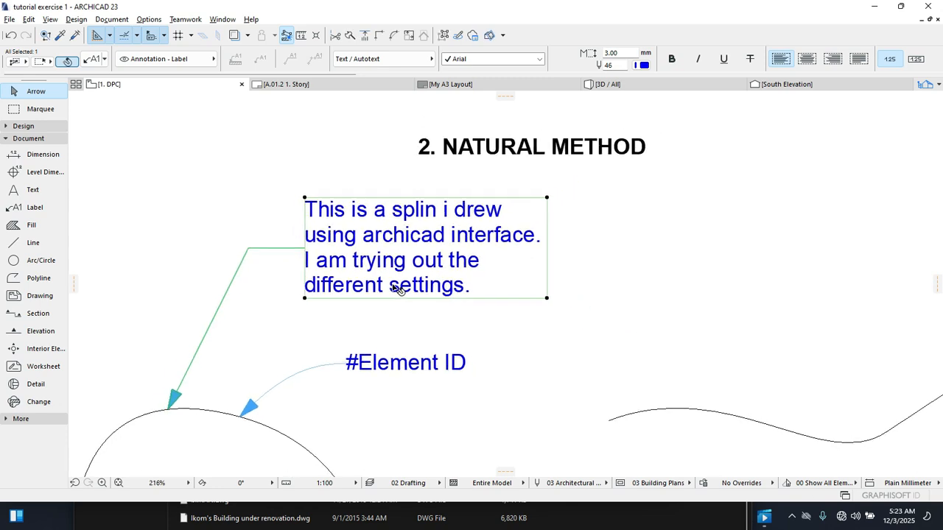
Step: Connect the four-line label's pointer line to the top of its text using the label's pointer settings
{"action": "middle_click_drag", "start_coordinate": [394, 288], "coordinate": [406, 279]}
{"action": "scroll", "coordinate": [406, 277], "scroll_direction": "up", "scroll_amount": 1}
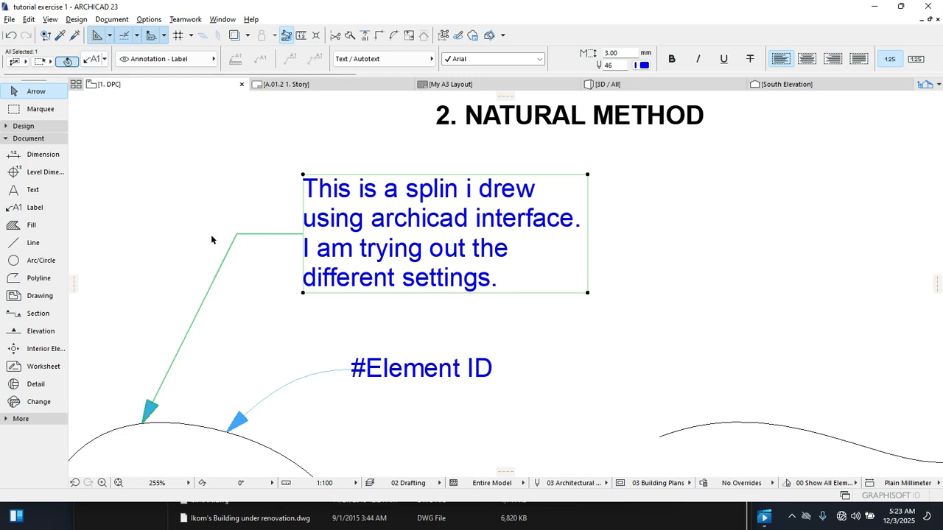
{"action": "double_click", "coordinate": [300, 266]}
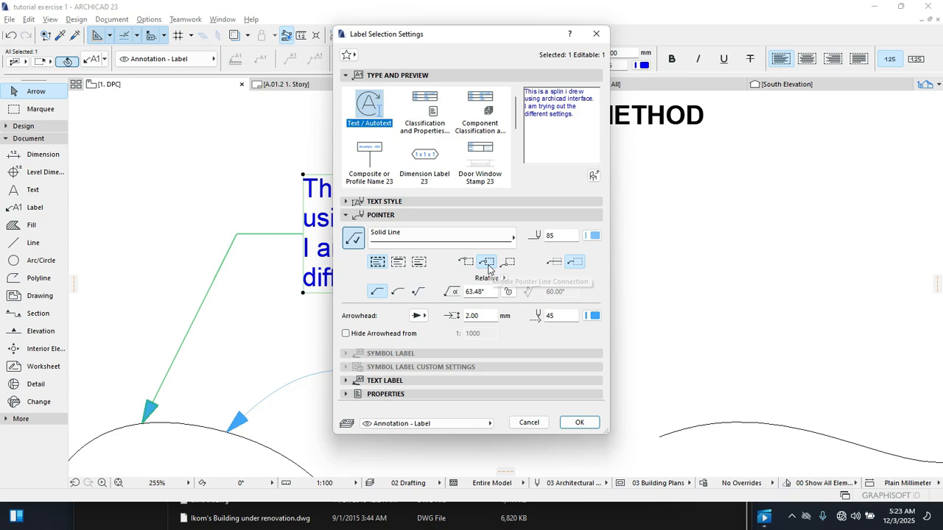
{"action": "left_click_drag", "start_coordinate": [467, 42], "coordinate": [738, 41]}
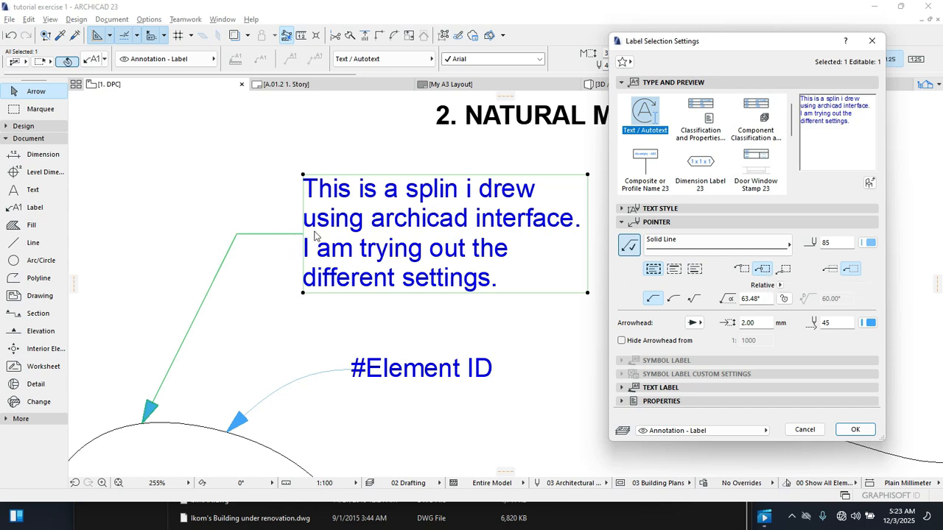
{"action": "left_click", "coordinate": [741, 269]}
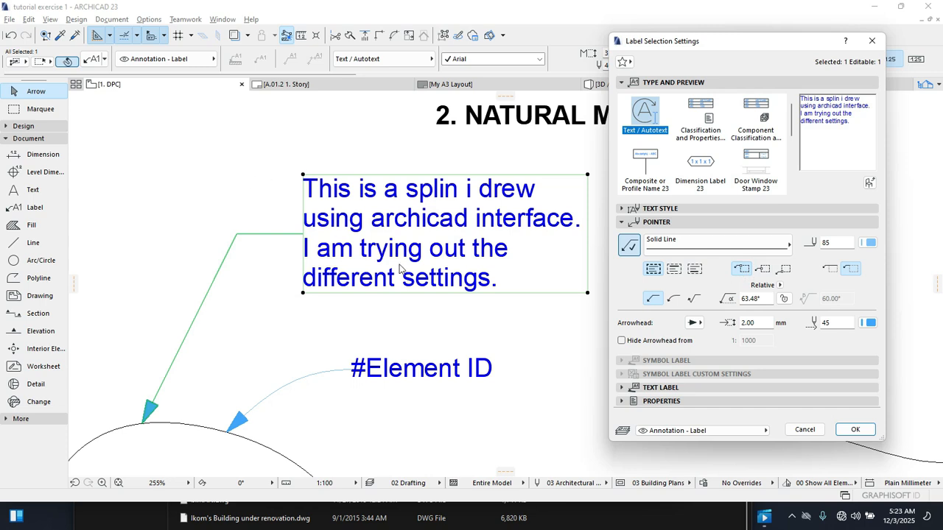
{"action": "left_click", "coordinate": [855, 430]}
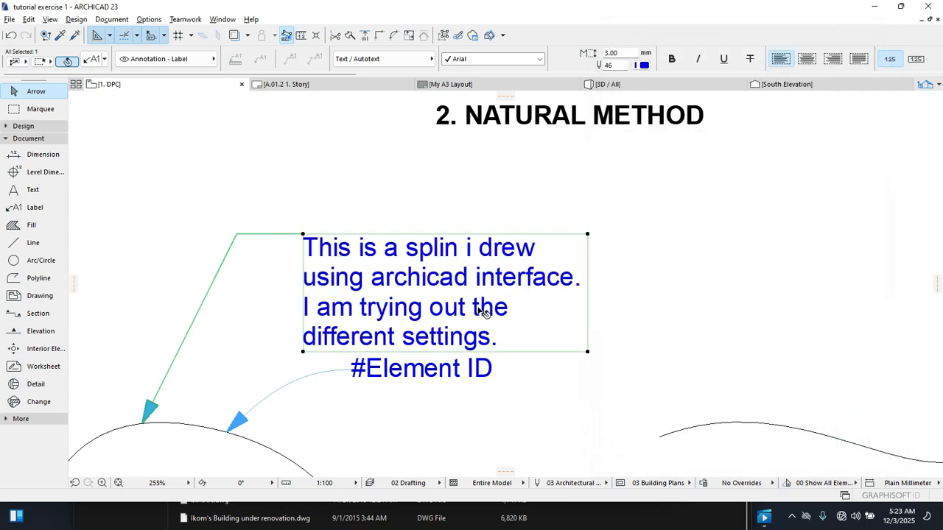
Step: Delete the curved-leader #Element ID label just below the four-line label
{"action": "left_click", "coordinate": [314, 377]}
{"action": "key", "text": "Delete"}
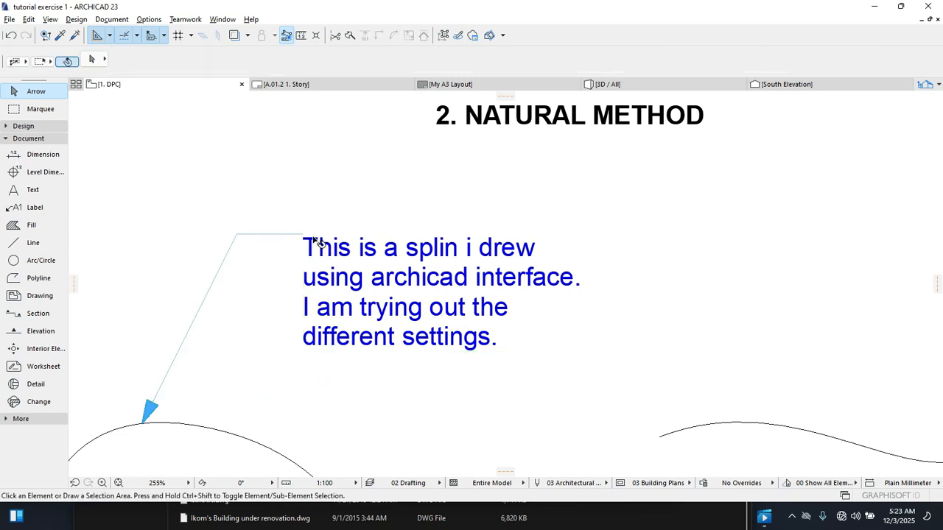
Step: Connect the four-line label's pointer line to the bottom of its text
{"action": "left_click", "coordinate": [331, 295]}
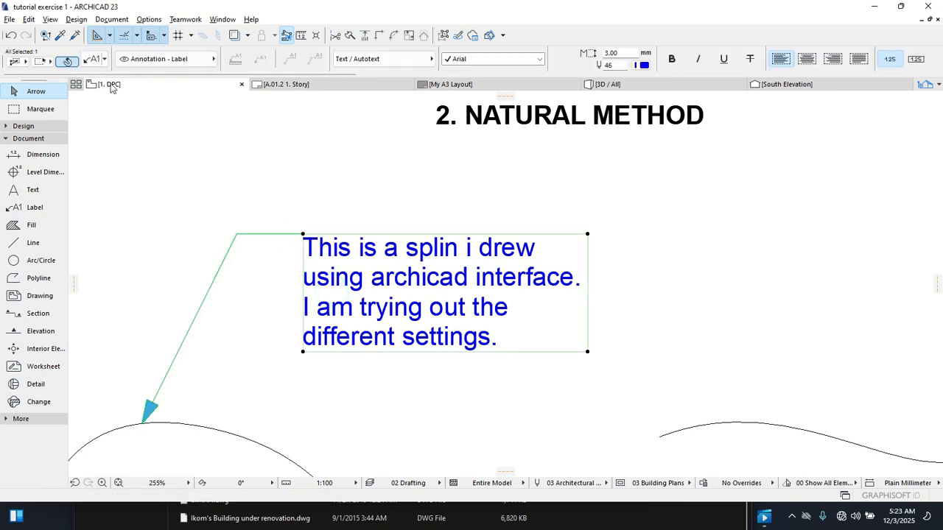
{"action": "key", "text": "ctrl+t"}
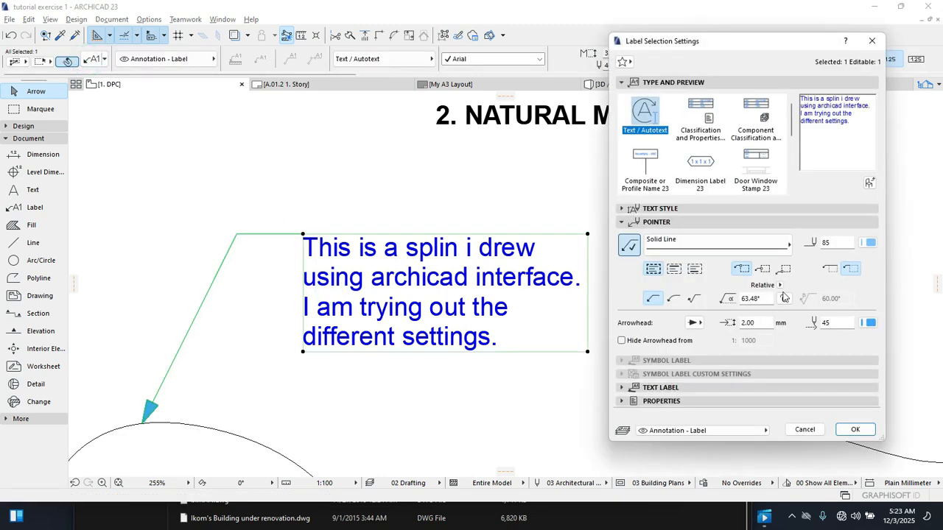
{"action": "left_click", "coordinate": [786, 269]}
{"action": "left_click", "coordinate": [855, 430]}
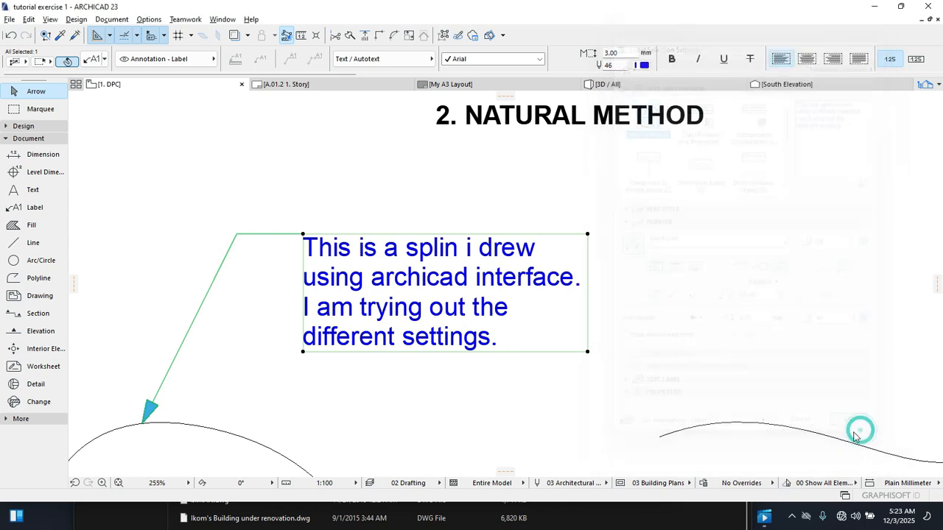
Step: Move the label's text straight down from its lower-left corner to clear the "2. NATURAL METHOD" title
{"action": "scroll", "coordinate": [485, 328], "scroll_direction": "down", "scroll_amount": 2}
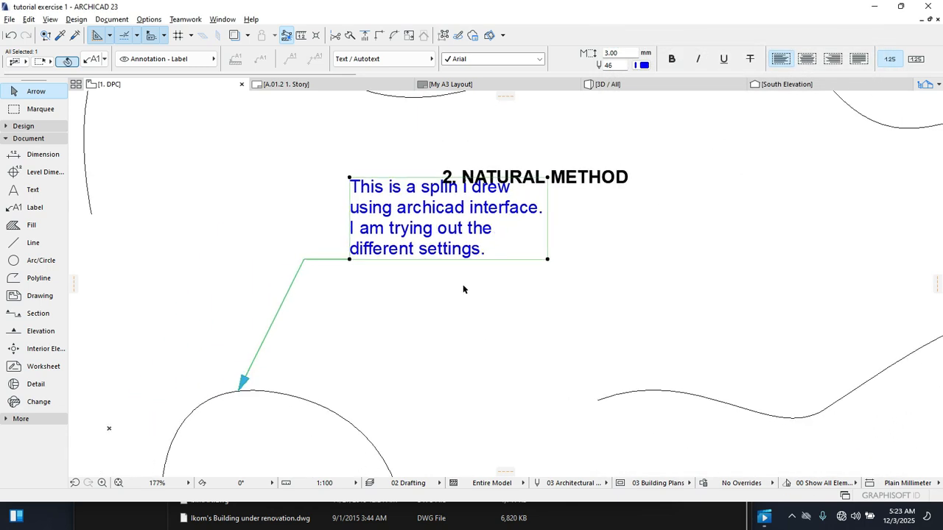
{"action": "left_click", "coordinate": [350, 262]}
{"action": "left_click", "coordinate": [352, 301]}
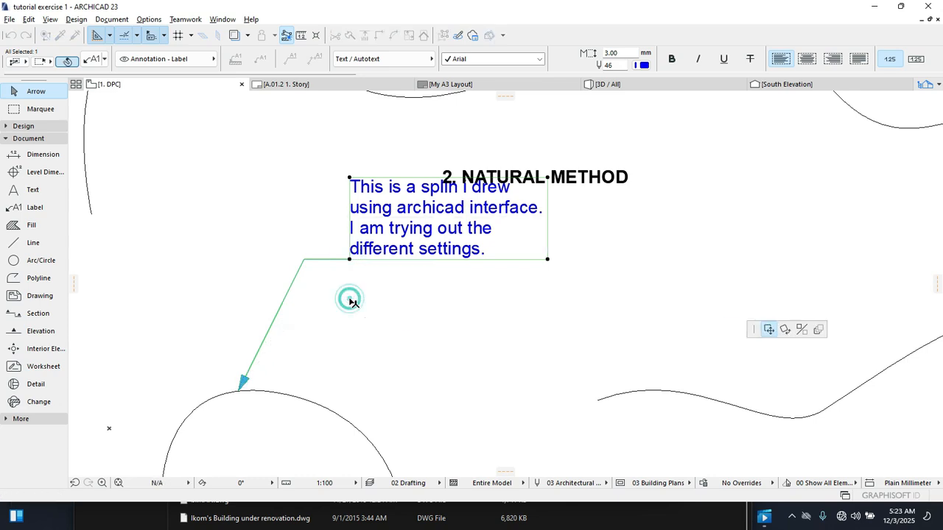
Step: Set the label's pointer line connection to the middle of the text
{"action": "left_click", "coordinate": [100, 63]}
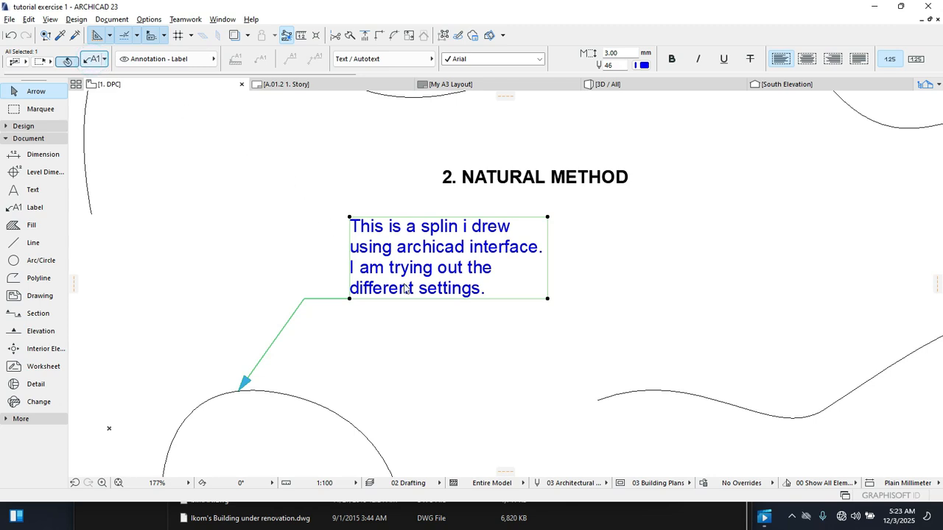
{"action": "left_click", "coordinate": [762, 269]}
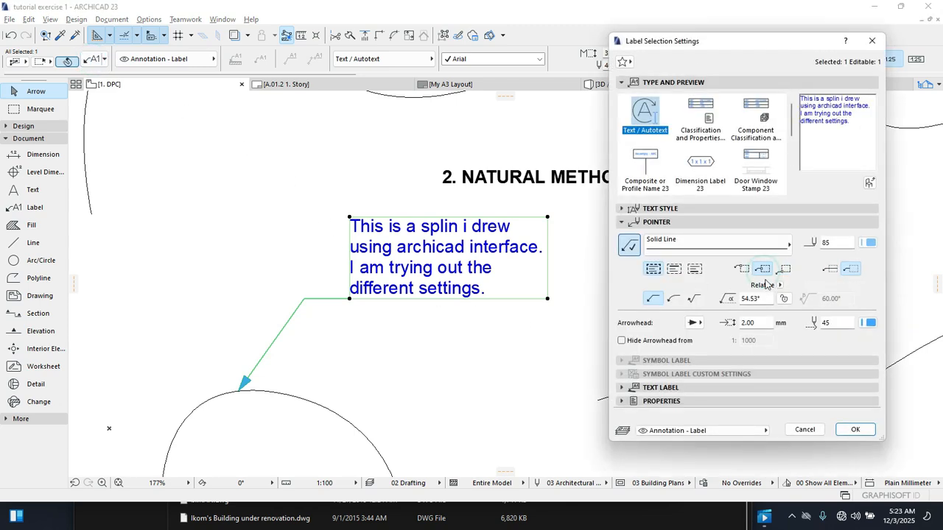
{"action": "left_click", "coordinate": [857, 429]}
Step: Change the label's pointer line from straight segments to the curved type
{"action": "left_click", "coordinate": [100, 63]}
{"action": "left_click", "coordinate": [674, 299]}
{"action": "left_click", "coordinate": [855, 429]}
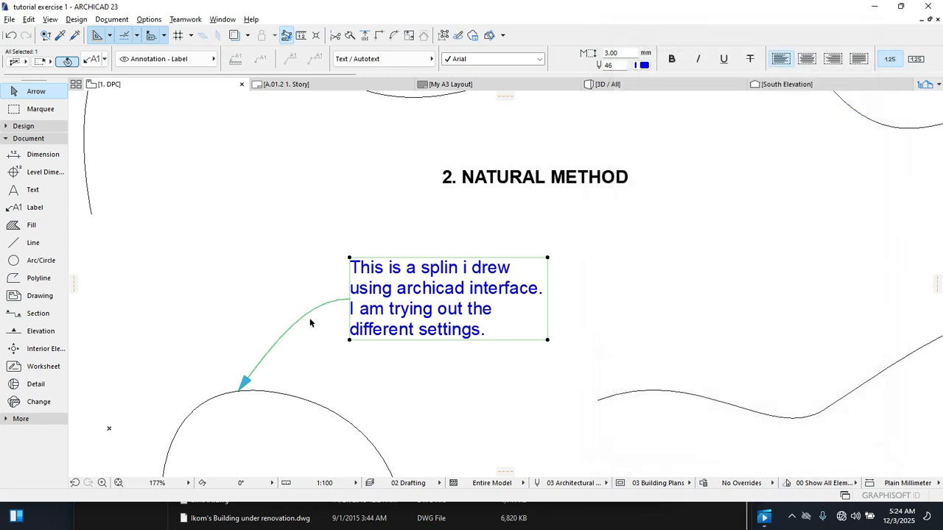
Step: Switch the label's pointer line to the square-root type with its default 60.00° second angle
{"action": "left_click", "coordinate": [94, 61]}
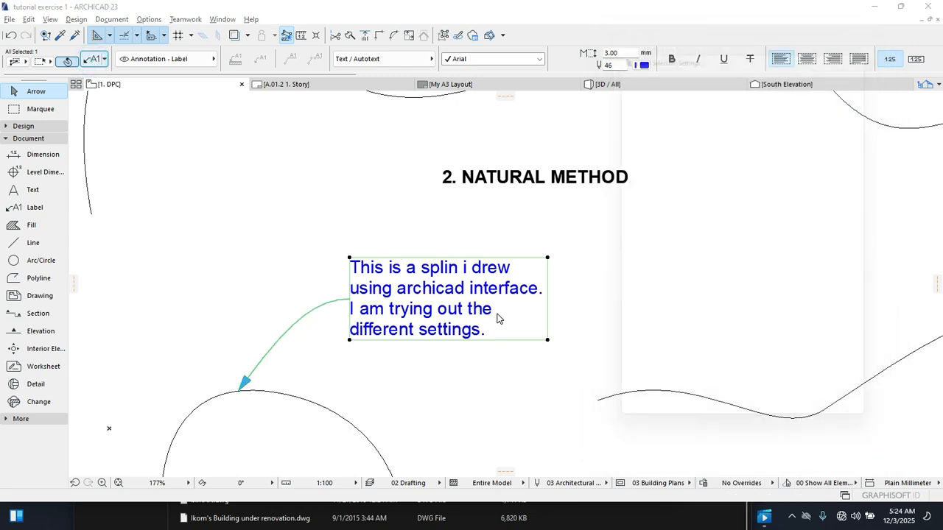
{"action": "left_click", "coordinate": [694, 299]}
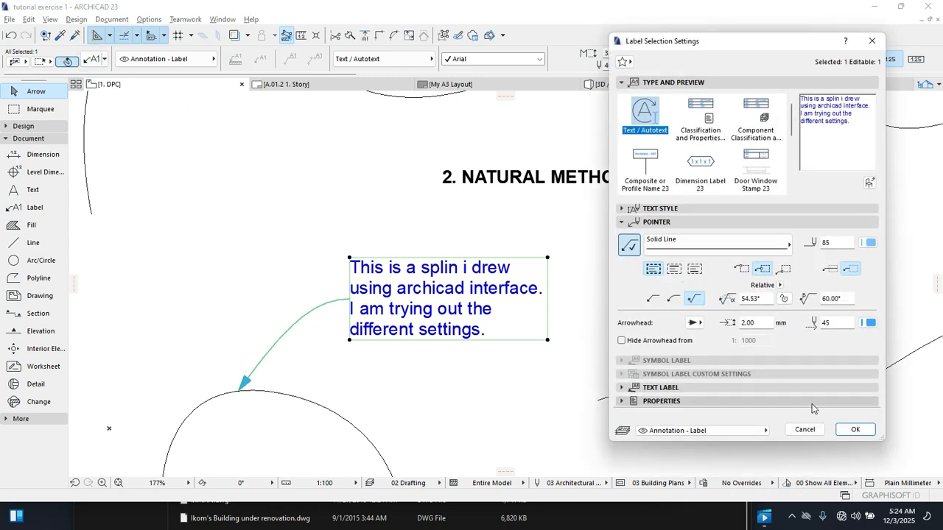
{"action": "left_click", "coordinate": [852, 430]}
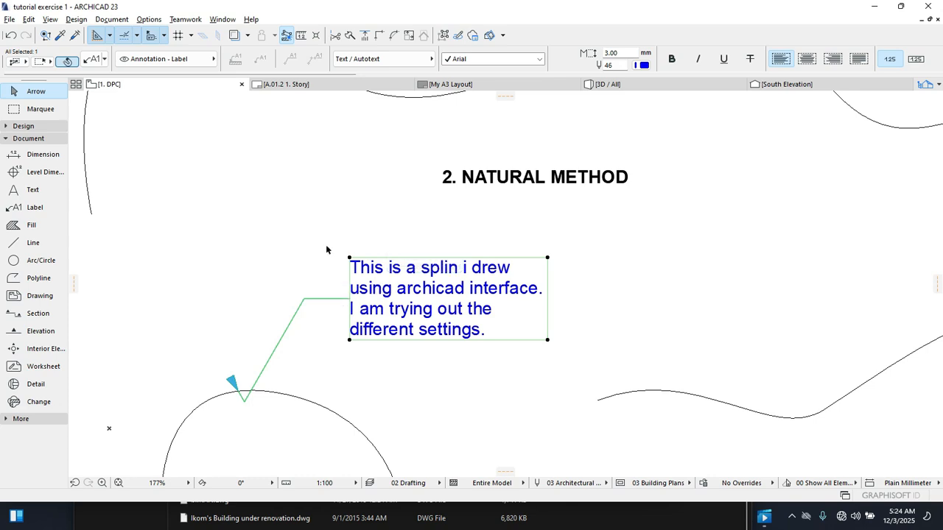
Step: Set the label's pointer line back to the straight segmented type, keeping the filled arrowhead
{"action": "double_click", "coordinate": [536, 313]}
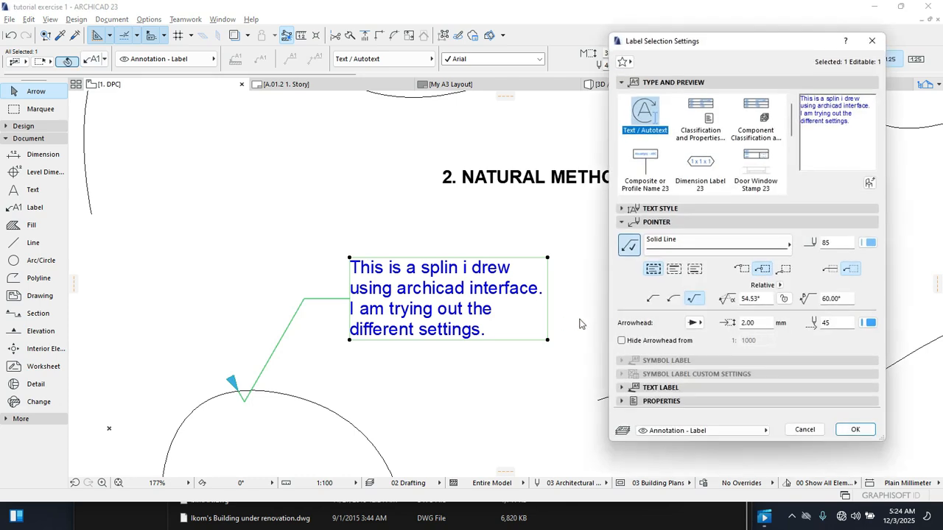
{"action": "left_click", "coordinate": [652, 298]}
{"action": "left_click", "coordinate": [694, 323]}
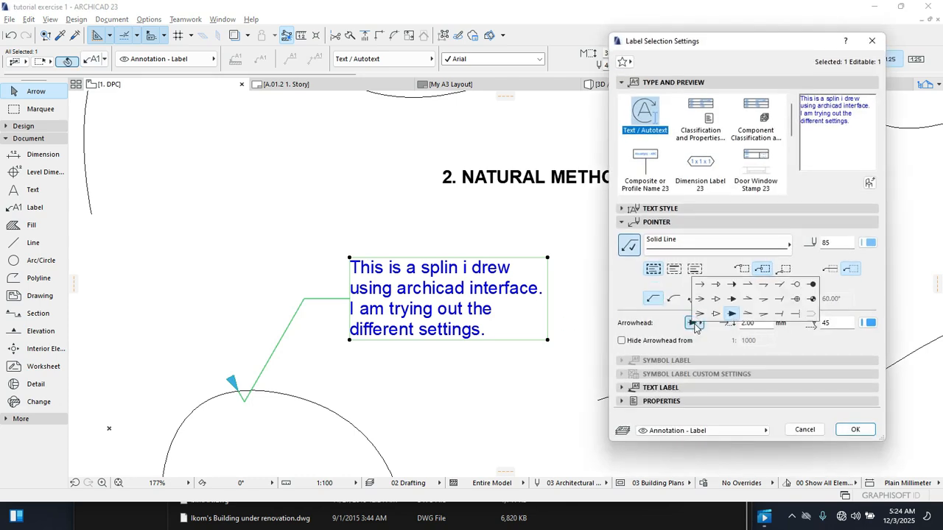
{"action": "left_click", "coordinate": [655, 298]}
{"action": "left_click", "coordinate": [855, 429]}
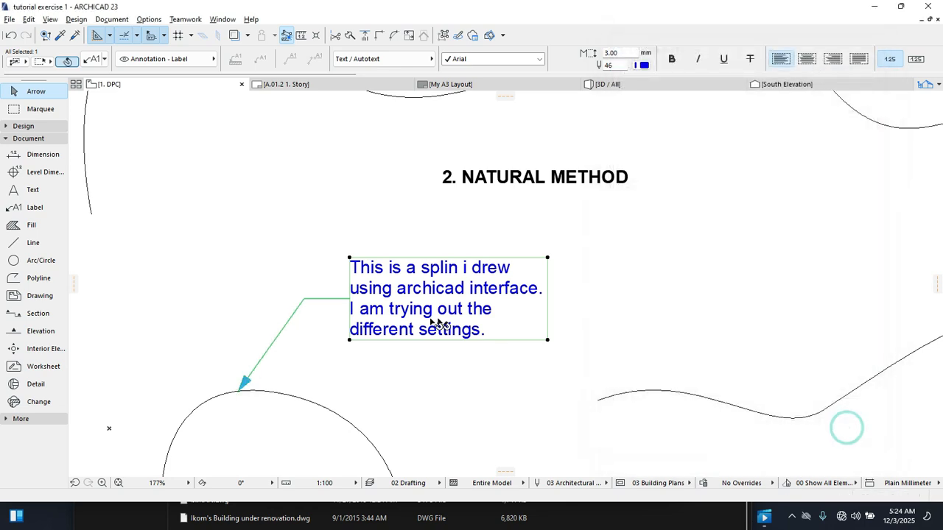
{"action": "scroll", "coordinate": [251, 398], "scroll_direction": "up", "scroll_amount": 3}
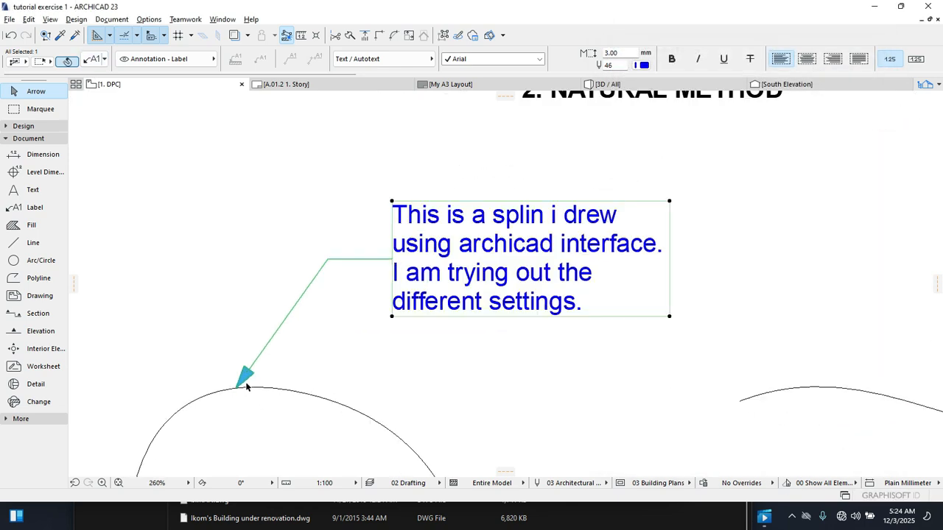
{"action": "left_click", "coordinate": [103, 60]}
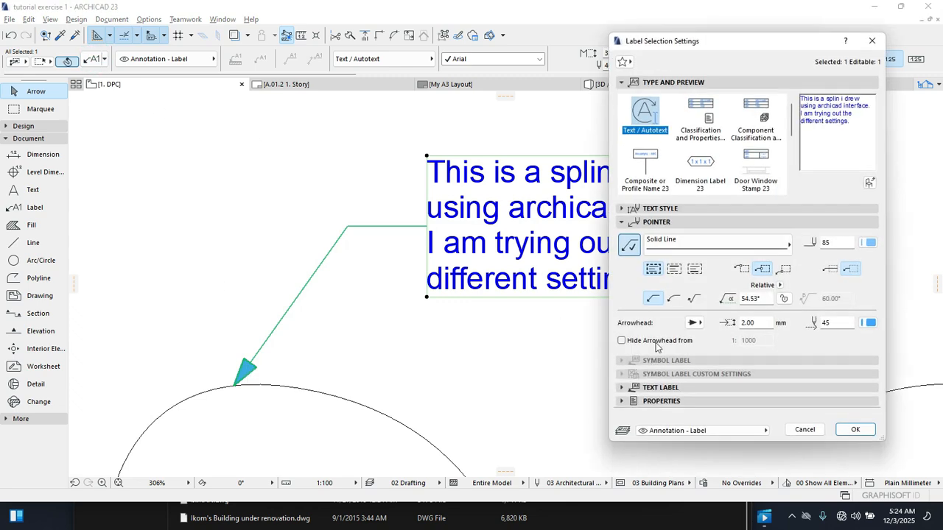
{"action": "left_click", "coordinate": [694, 322]}
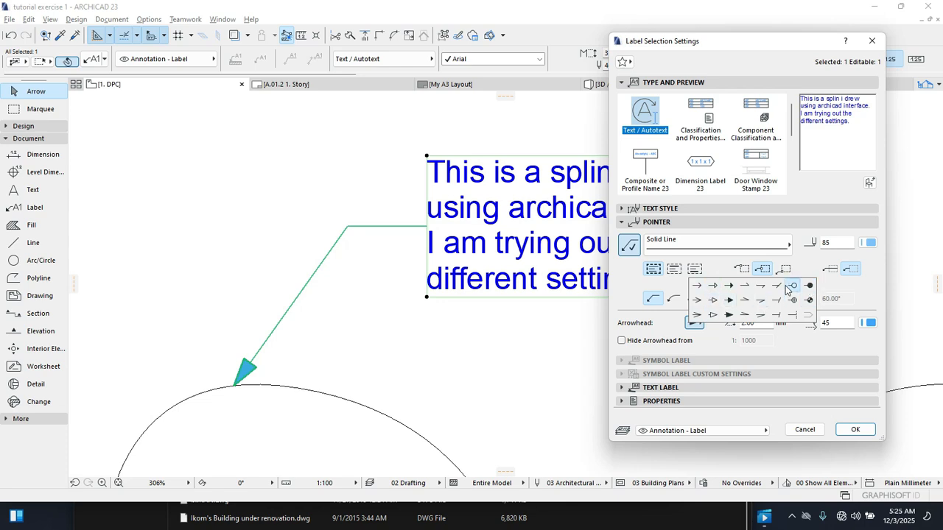
{"action": "left_click", "coordinate": [846, 433]}
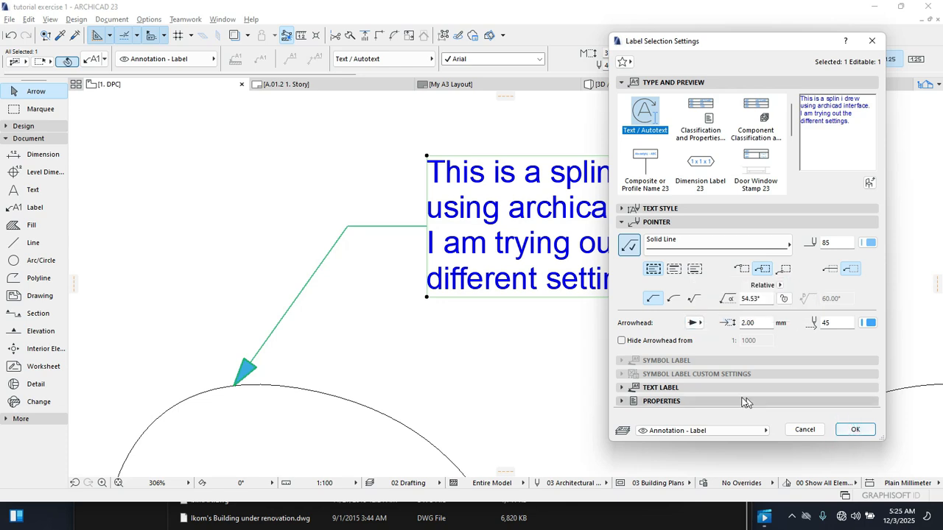
{"action": "left_click", "coordinate": [846, 434]}
Step: Change the label's arrowhead to the open V-shaped style, apply it and deselect the label
{"action": "left_click", "coordinate": [94, 59]}
{"action": "left_click", "coordinate": [693, 322]}
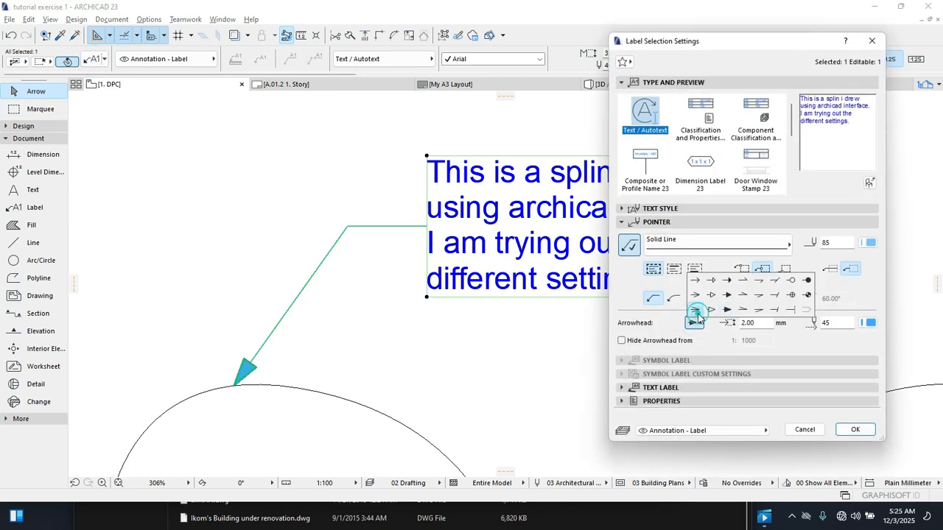
{"action": "left_click", "coordinate": [709, 312]}
{"action": "left_click", "coordinate": [856, 430]}
{"action": "left_click", "coordinate": [379, 361]}
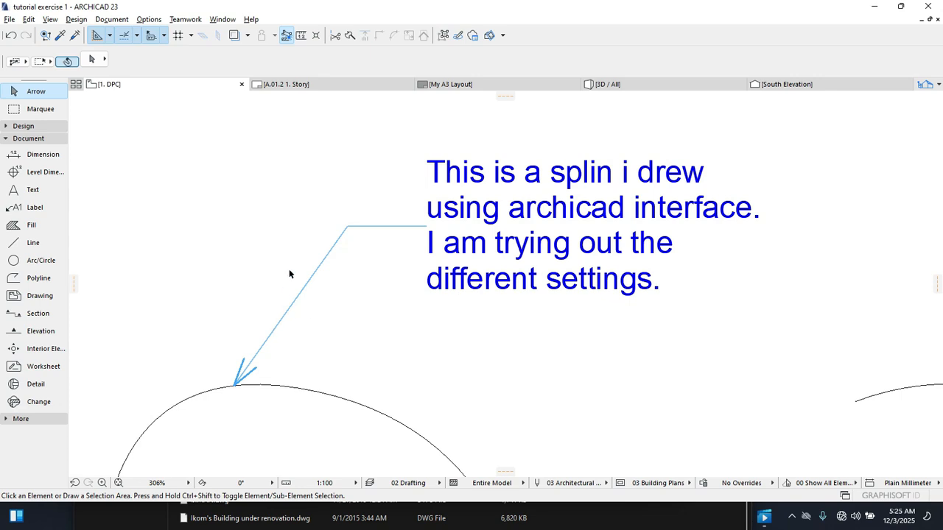
Step: Set the label's arrowhead pen to the dark red pen 28, apply it and deselect the label
{"action": "left_click", "coordinate": [347, 230]}
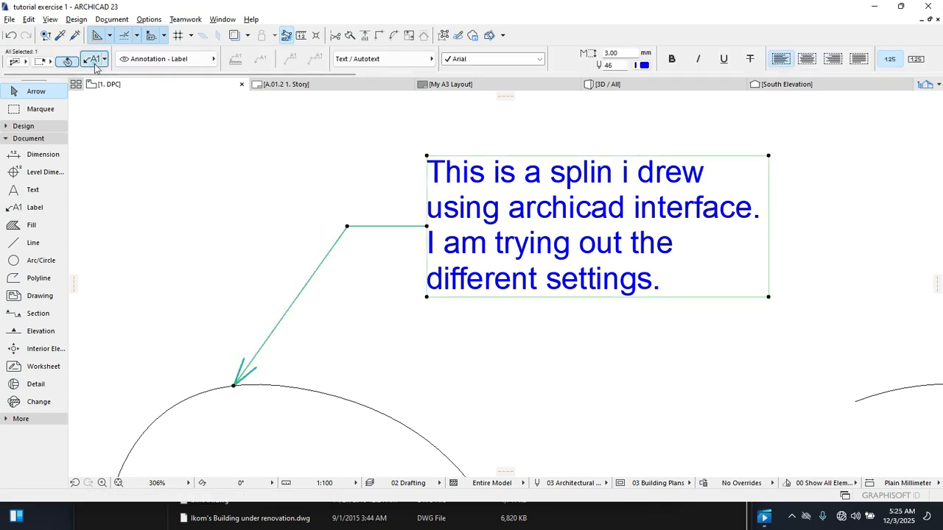
{"action": "double_click", "coordinate": [556, 298]}
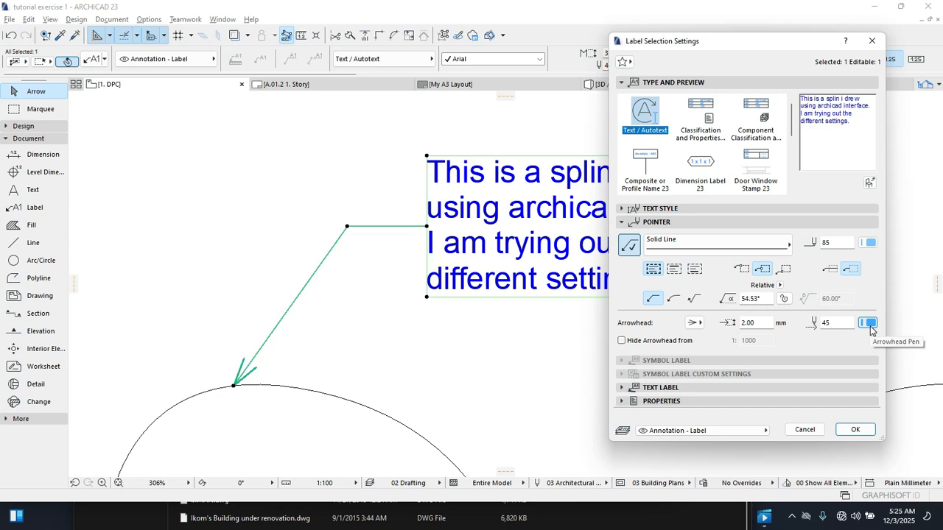
{"action": "left_click", "coordinate": [870, 324]}
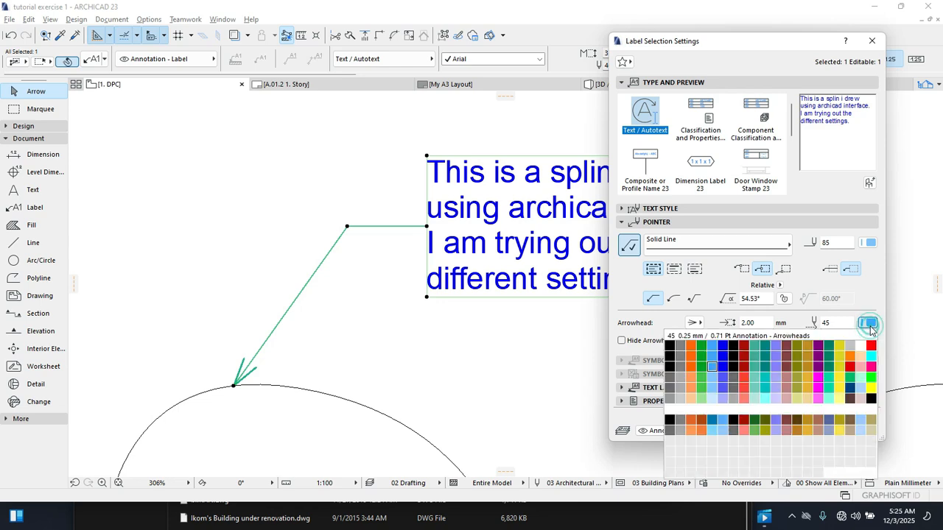
{"action": "left_click", "coordinate": [749, 364]}
{"action": "left_click", "coordinate": [854, 428]}
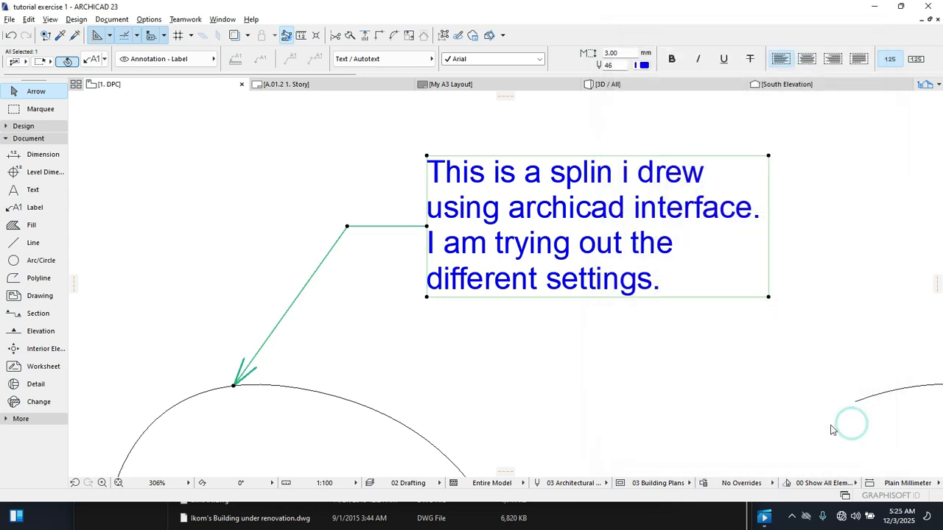
{"action": "left_click", "coordinate": [545, 385]}
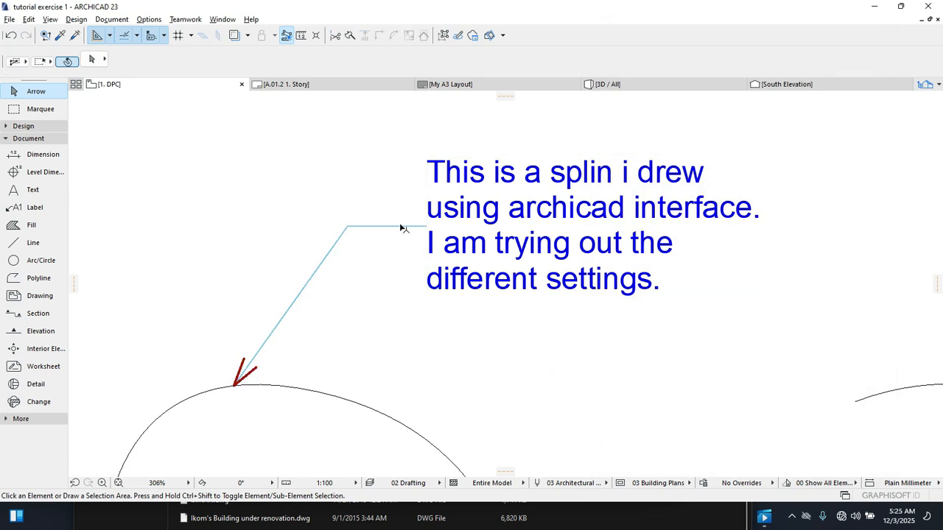
Step: Set the label's pointer line to the blue pen 6 and the Long Dashed line type, apply it and deselect the label
{"action": "left_click", "coordinate": [368, 227]}
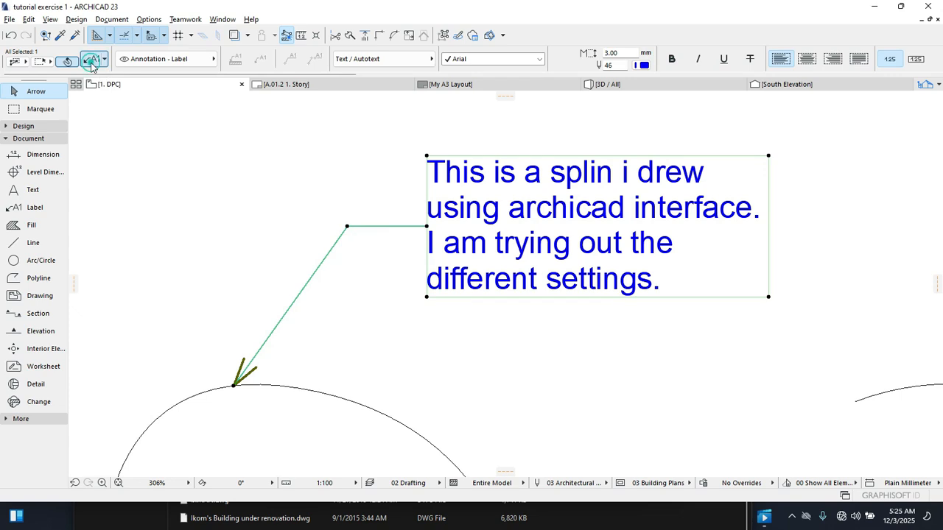
{"action": "key", "text": "ctrl+t"}
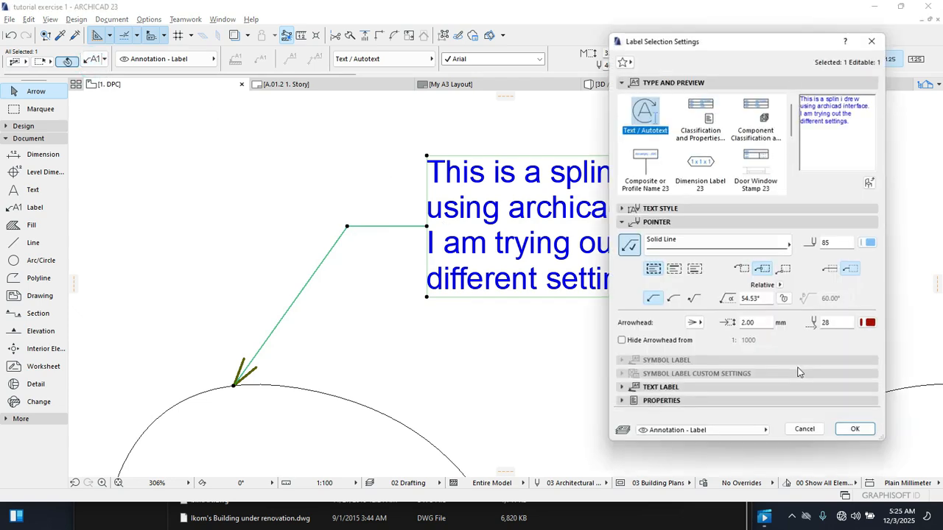
{"action": "left_click", "coordinate": [868, 242]}
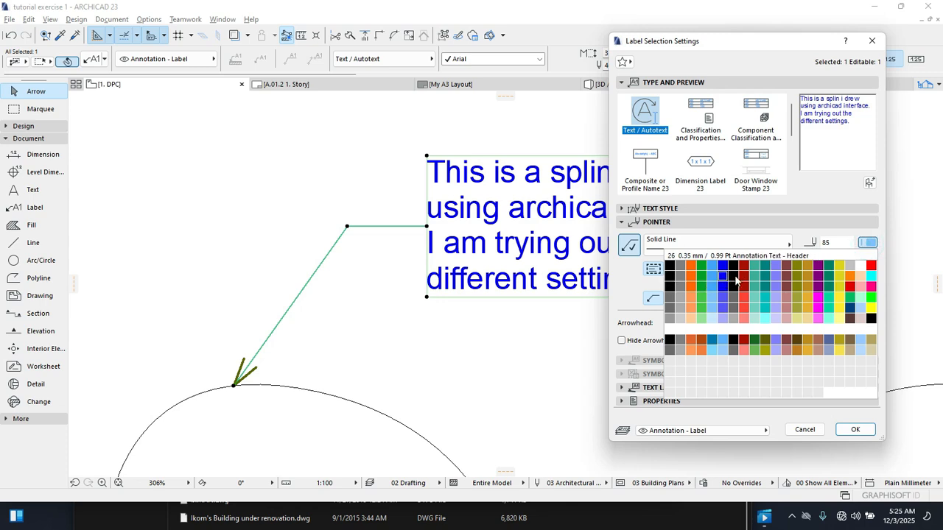
{"action": "left_click", "coordinate": [721, 268]}
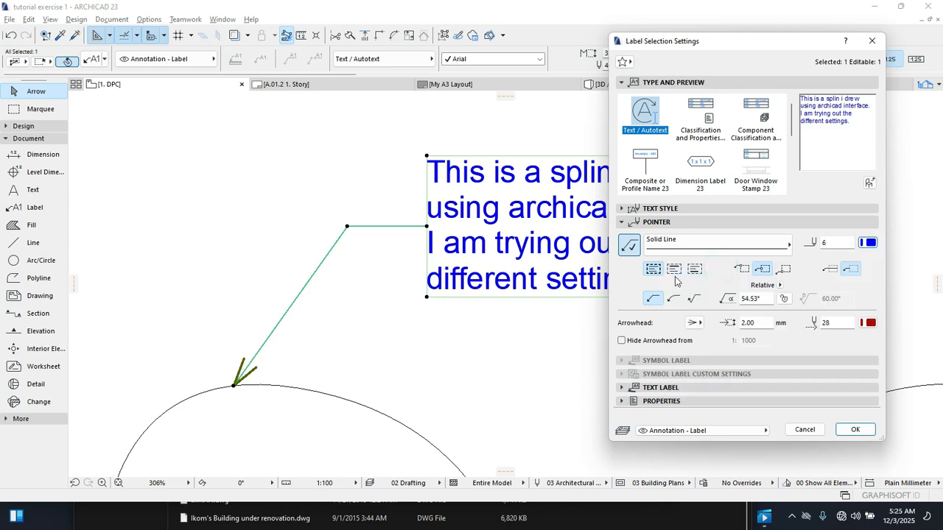
{"action": "left_click", "coordinate": [729, 245]}
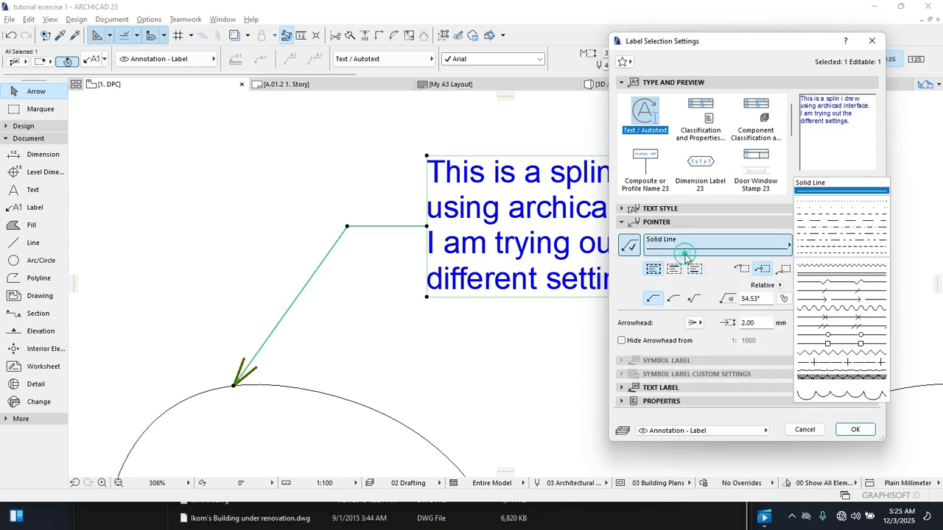
{"action": "left_click", "coordinate": [813, 221]}
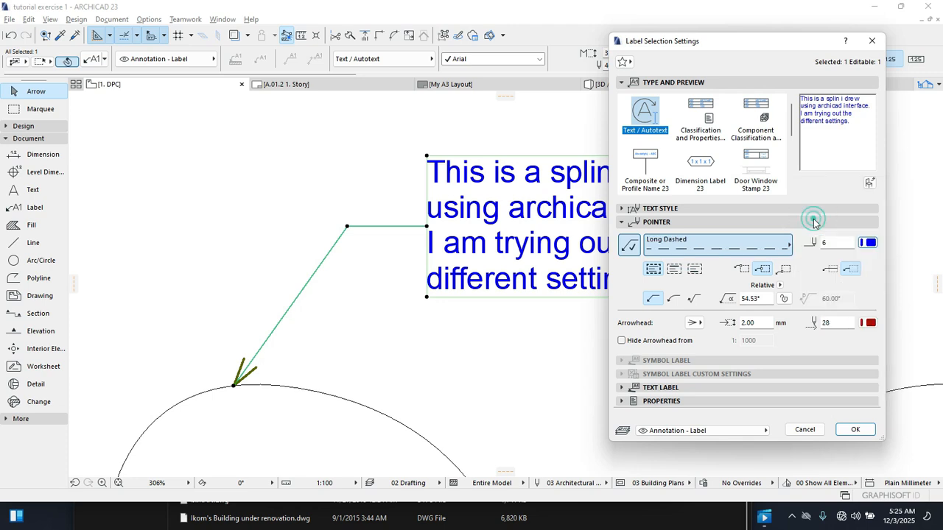
{"action": "left_click", "coordinate": [855, 430]}
{"action": "left_click", "coordinate": [346, 294]}
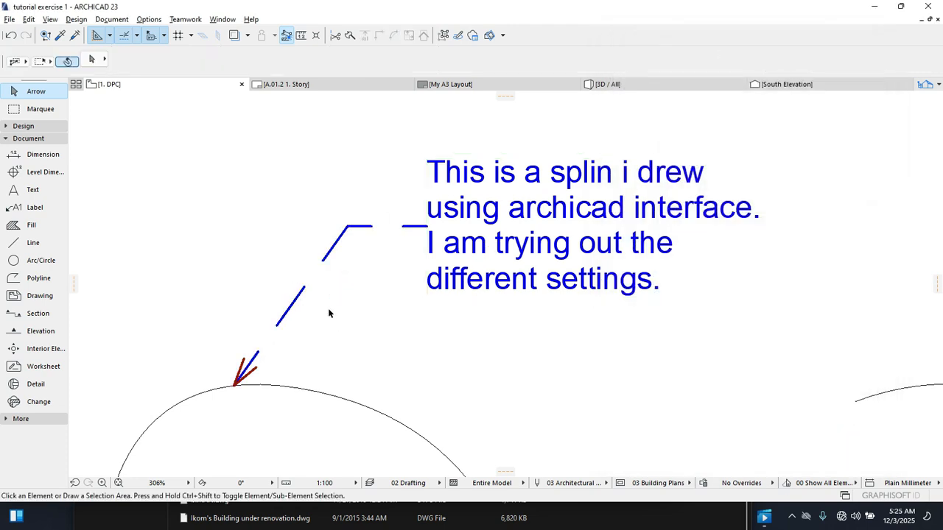
Step: Set the label's text pen to the black pen 1 in its text style, apply it and deselect the label
{"action": "left_click", "coordinate": [537, 209]}
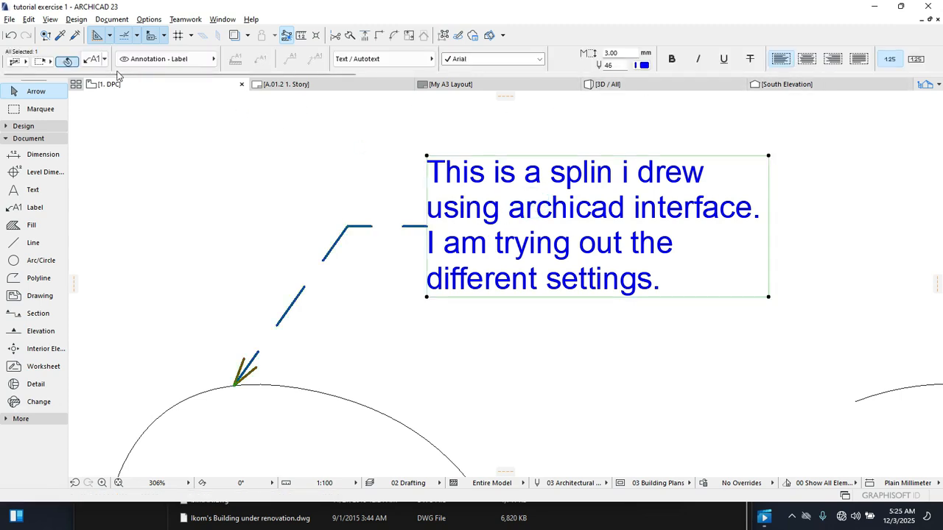
{"action": "key", "text": "ctrl+t"}
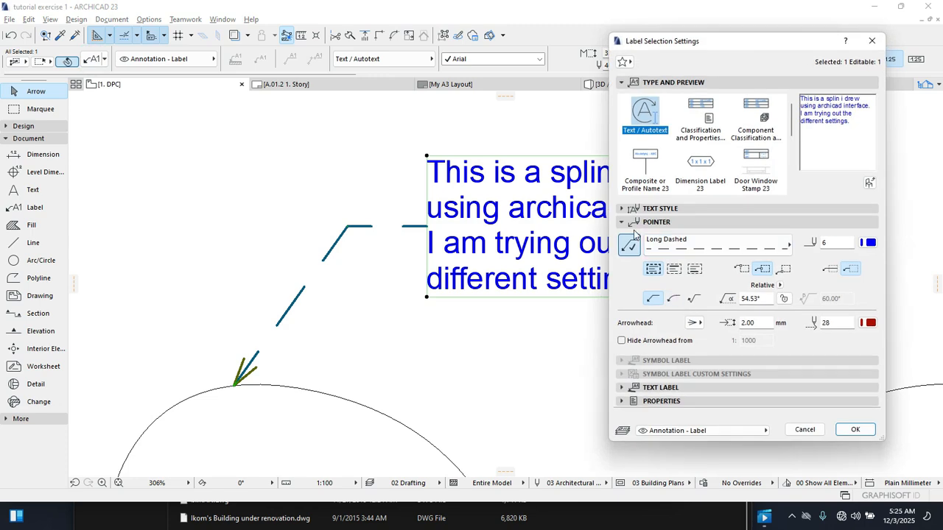
{"action": "left_click", "coordinate": [624, 209]}
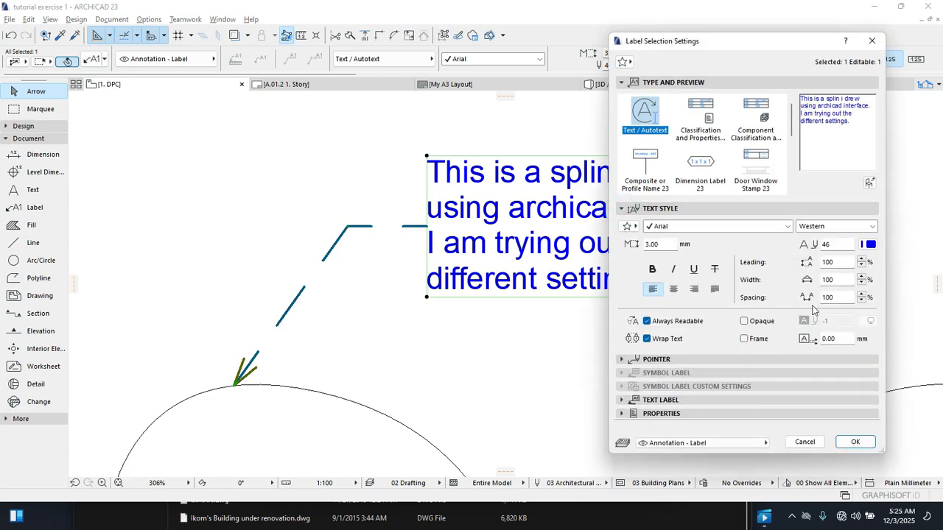
{"action": "left_click", "coordinate": [865, 245]}
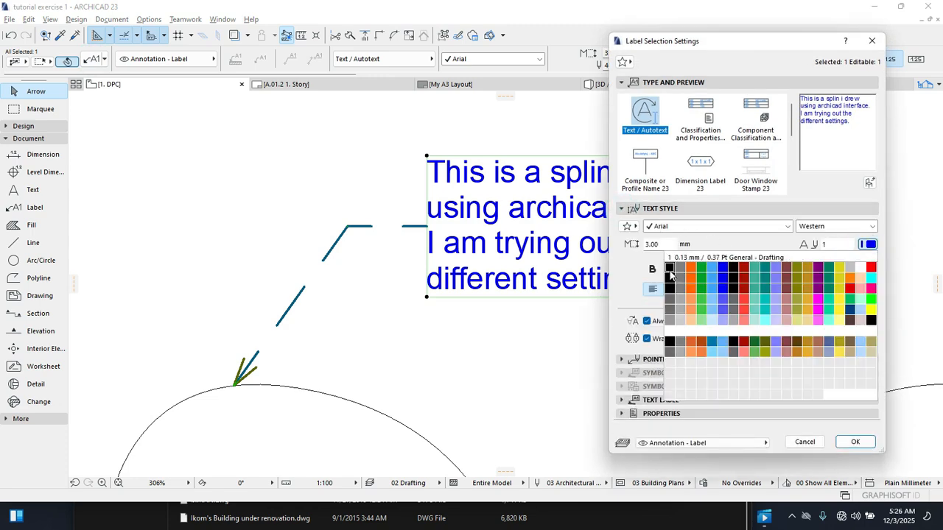
{"action": "left_click", "coordinate": [670, 267]}
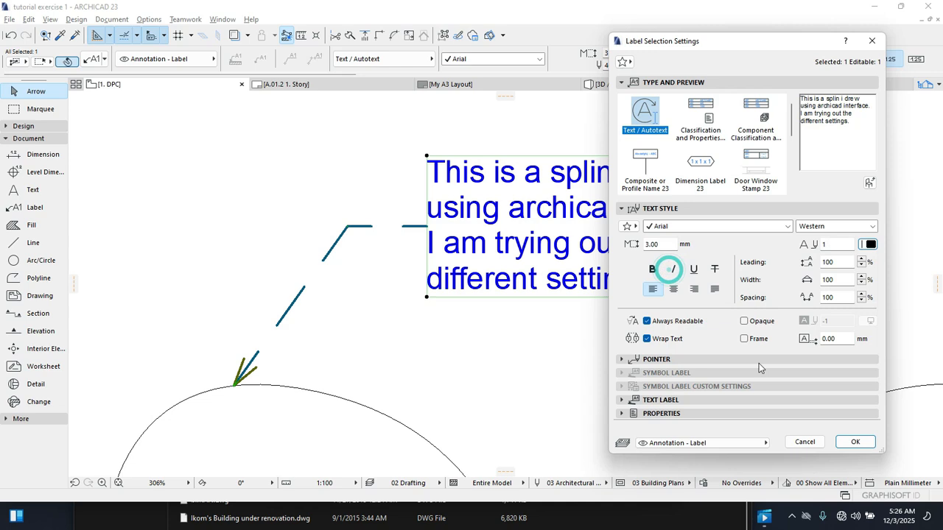
{"action": "left_click", "coordinate": [855, 442]}
{"action": "left_click", "coordinate": [621, 396]}
Step: Review the labelled splines in the plan, then open the A.01.2 1. Story layout and inspect how the DPC drawing fits the sheet
{"action": "scroll", "coordinate": [502, 307], "scroll_direction": "down", "scroll_amount": 3}
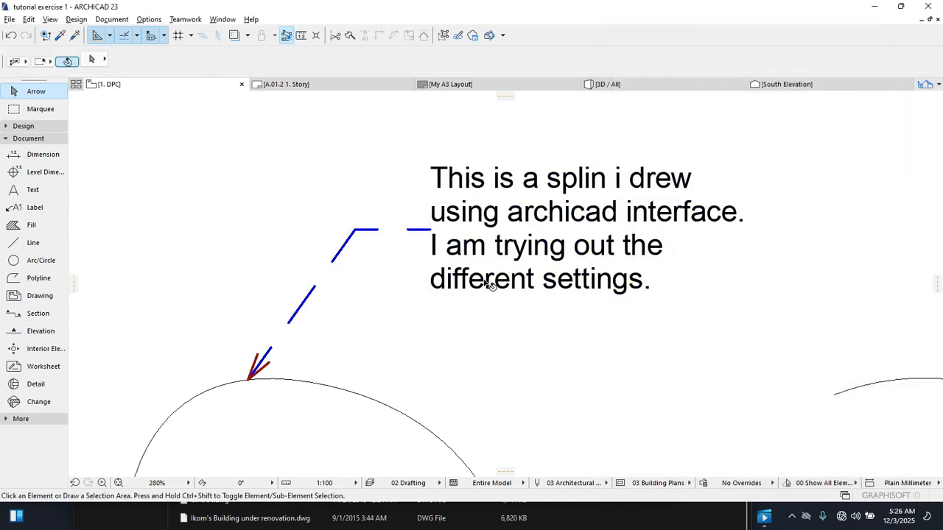
{"action": "scroll", "coordinate": [480, 300], "scroll_direction": "down", "scroll_amount": 4}
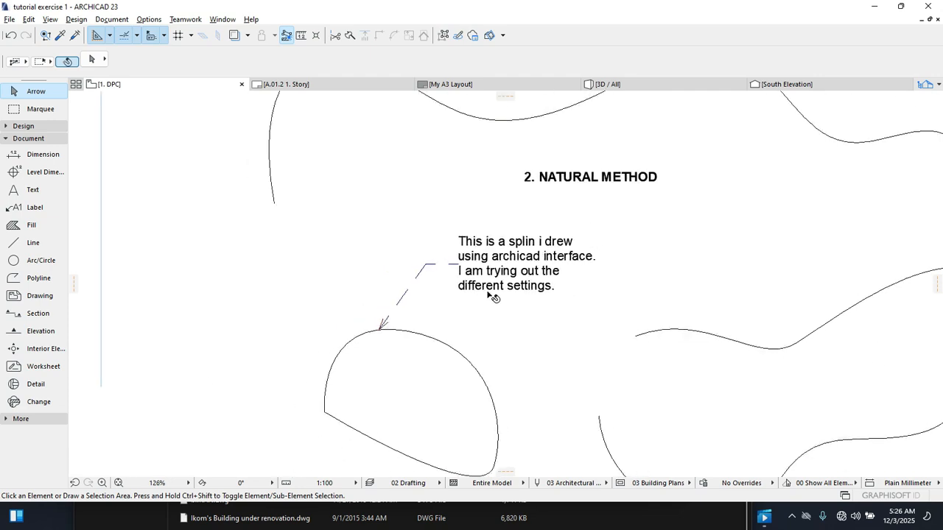
{"action": "scroll", "coordinate": [436, 304], "scroll_direction": "down", "scroll_amount": 4}
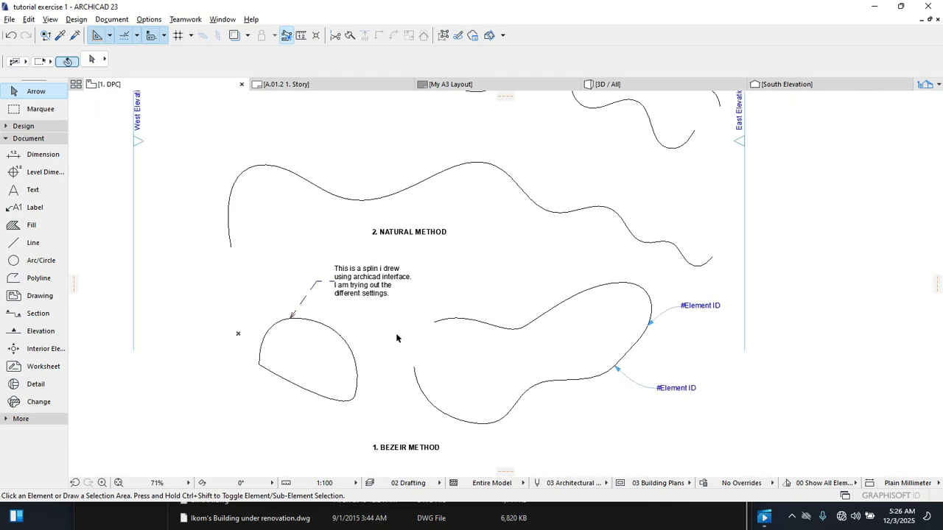
{"action": "scroll", "coordinate": [344, 306], "scroll_direction": "down", "scroll_amount": 2}
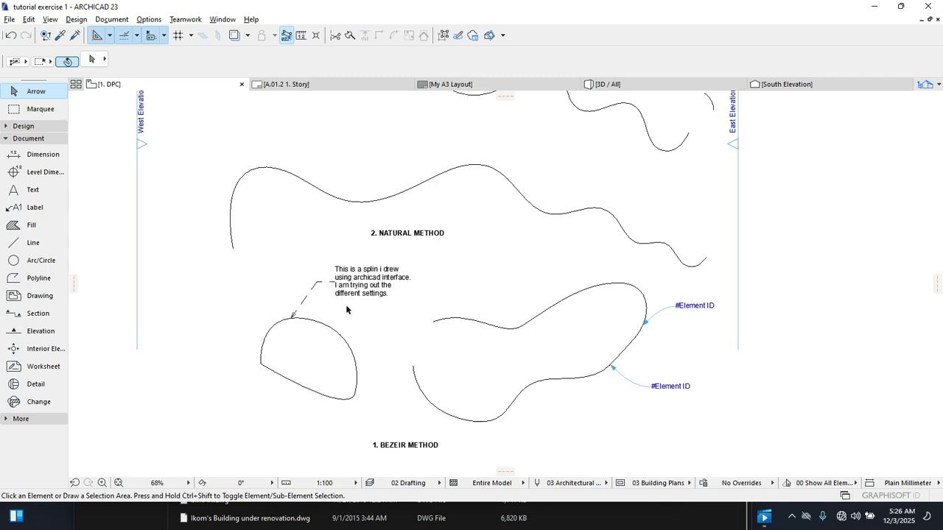
{"action": "scroll", "coordinate": [479, 257], "scroll_direction": "down", "scroll_amount": 2}
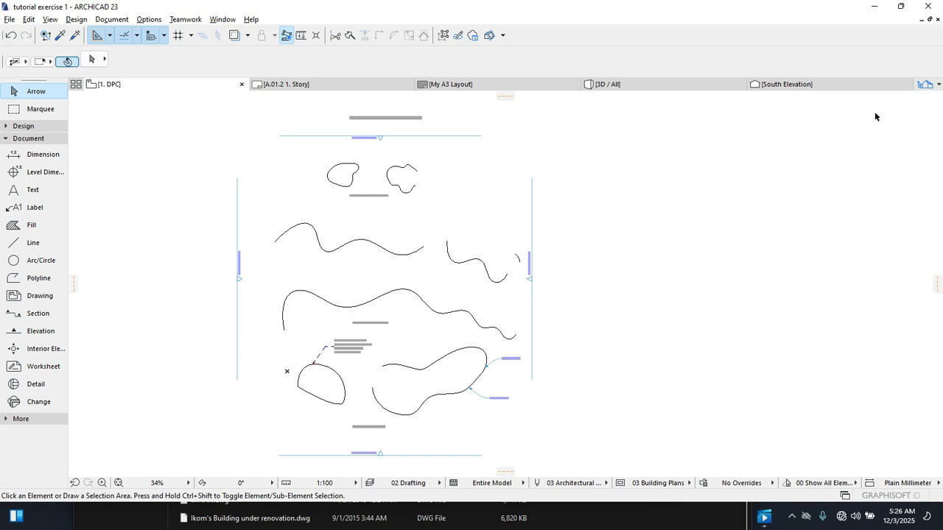
{"action": "left_click", "coordinate": [923, 86]}
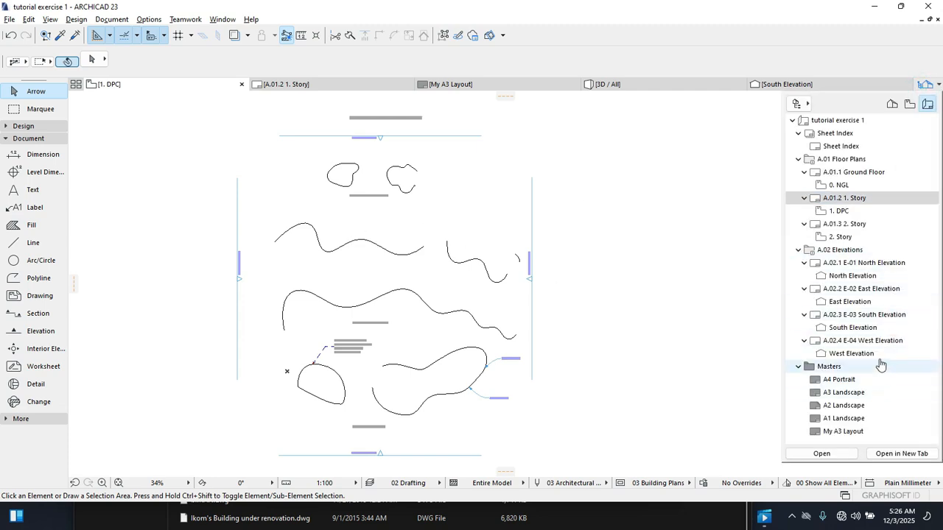
{"action": "double_click", "coordinate": [869, 195]}
{"action": "middle_click_drag", "start_coordinate": [432, 298], "coordinate": [422, 292]}
{"action": "left_click", "coordinate": [511, 284]}
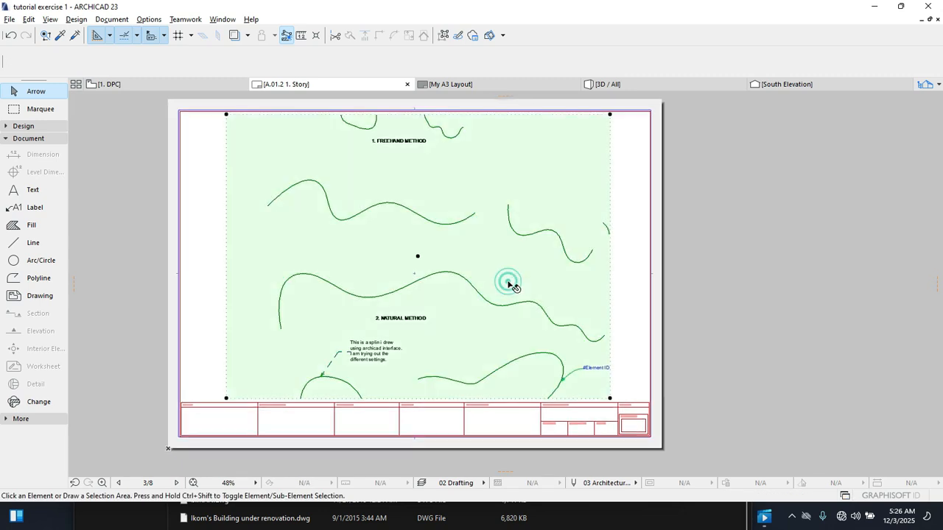
{"action": "scroll", "coordinate": [415, 281], "scroll_direction": "down", "scroll_amount": 1}
{"action": "scroll", "coordinate": [415, 282], "scroll_direction": "down", "scroll_amount": 1}
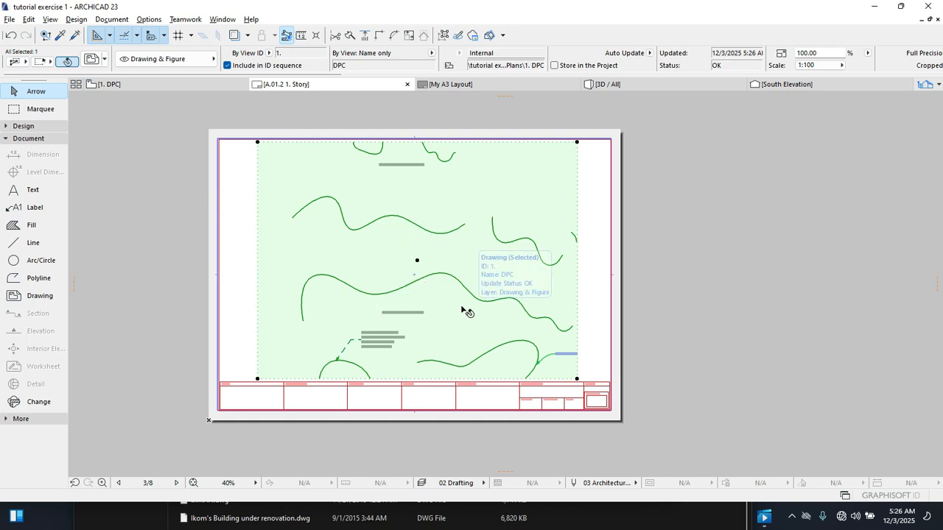
{"action": "scroll", "coordinate": [434, 380], "scroll_direction": "up", "scroll_amount": 3}
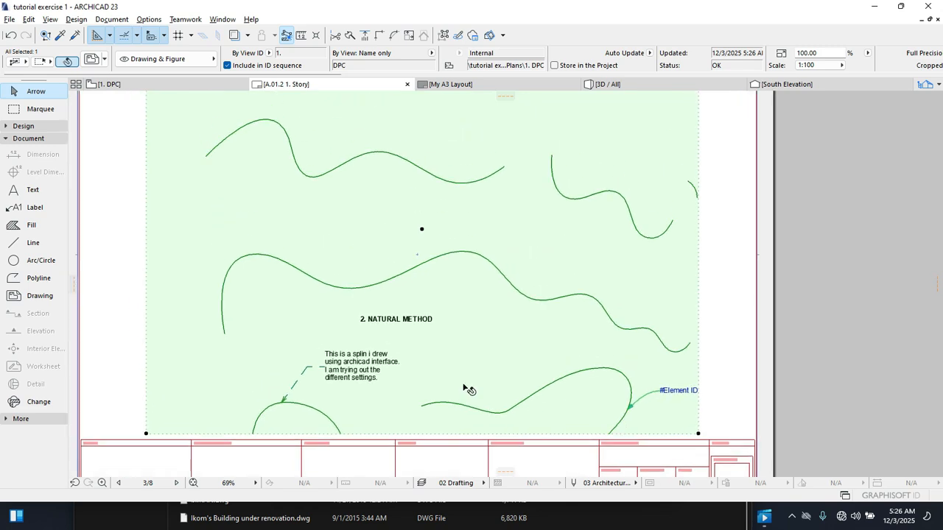
Step: Return to the DPC plan and move the two open wavy splines below the freehand heading down towards the long natural spline
{"action": "left_click", "coordinate": [137, 84]}
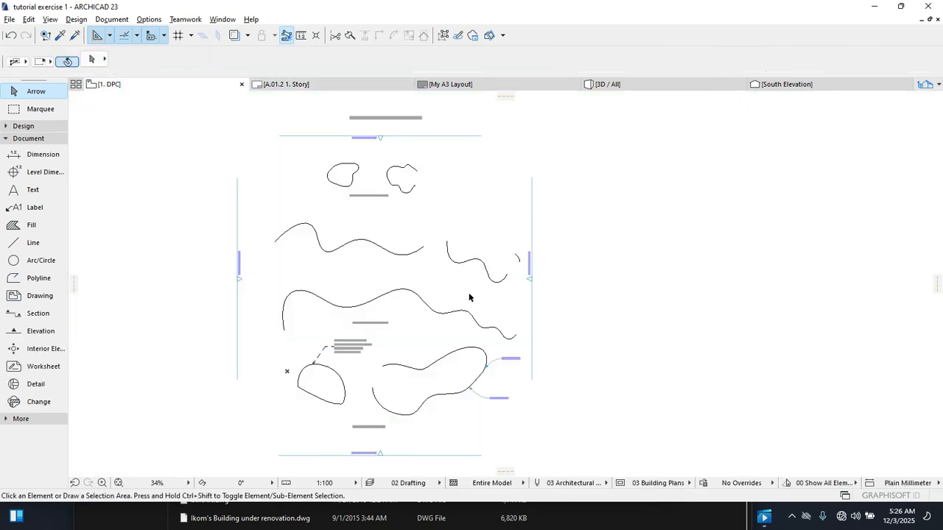
{"action": "left_click_drag", "start_coordinate": [482, 221], "coordinate": [298, 259]}
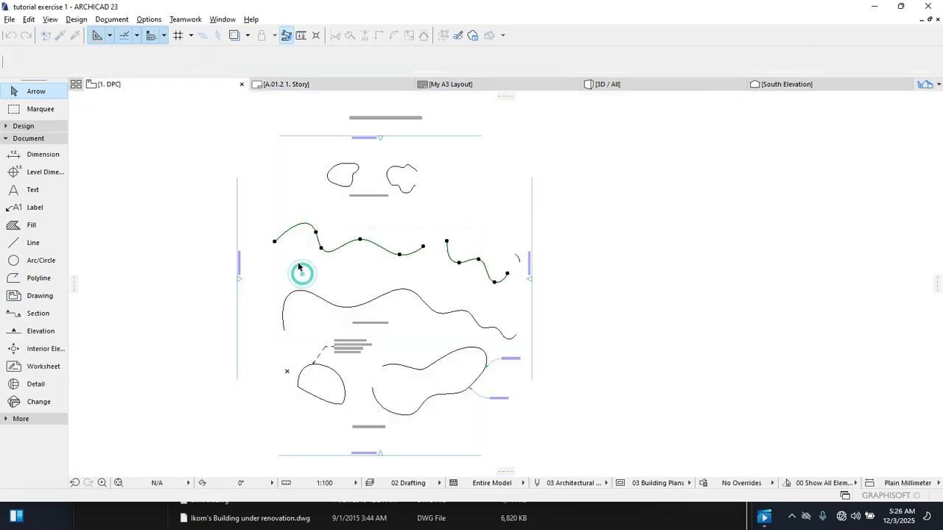
{"action": "key", "text": "ctrl+d"}
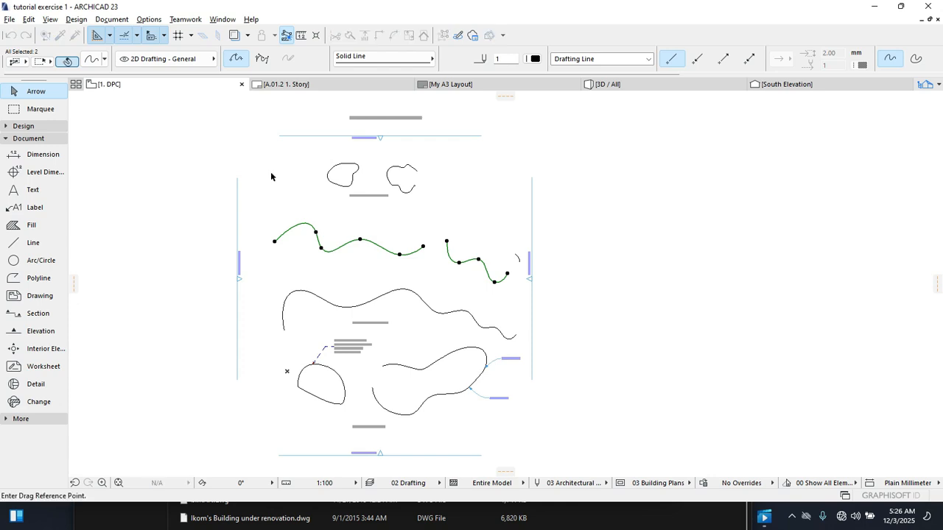
{"action": "left_click", "coordinate": [318, 234]}
{"action": "left_click", "coordinate": [318, 249]}
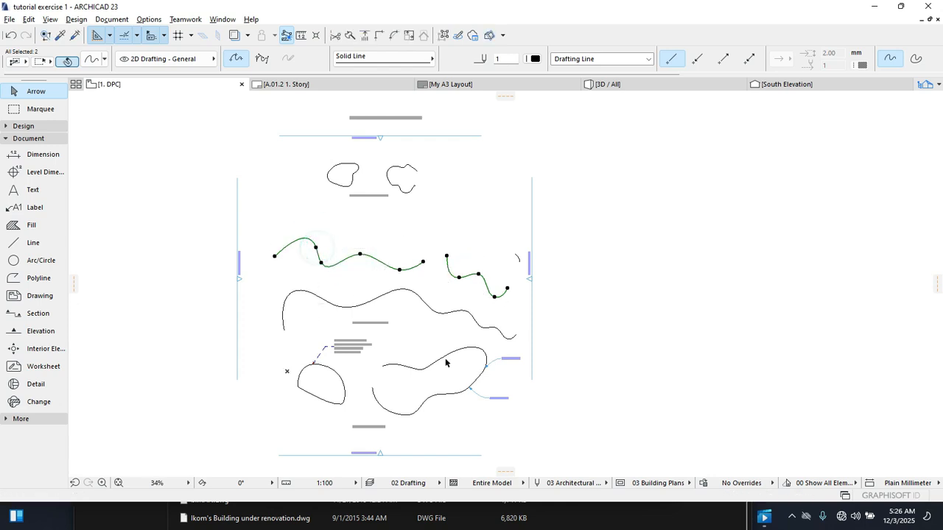
Step: Move the closed Bezier spline, its text label, both Element ID labels and the BEZEIR METHOD heading slightly upward
{"action": "left_click", "coordinate": [479, 418]}
{"action": "left_click_drag", "start_coordinate": [455, 417], "coordinate": [282, 359]}
{"action": "left_click", "coordinate": [282, 342]}
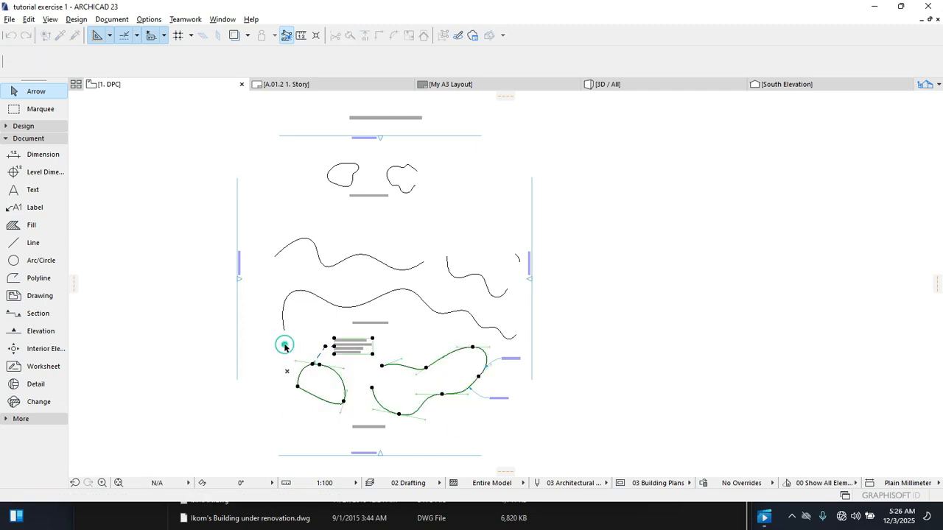
{"action": "left_click", "coordinate": [501, 414]}
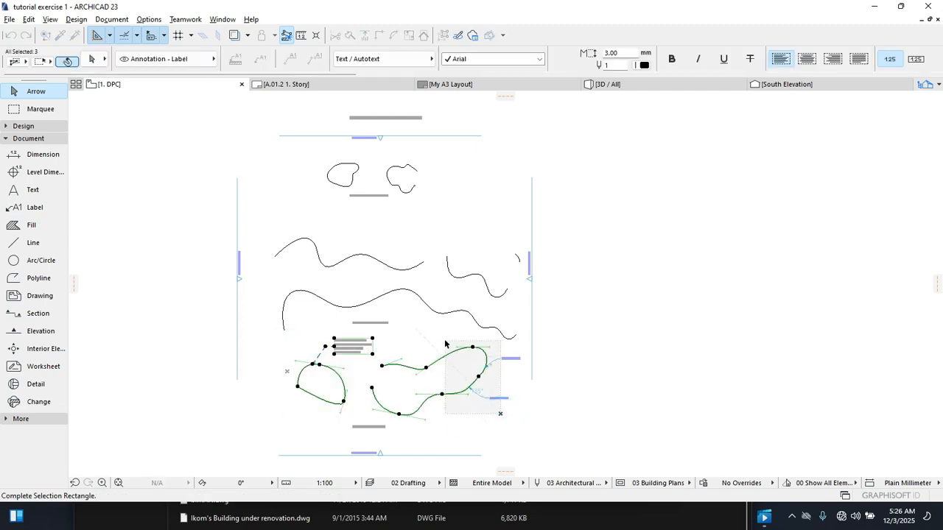
{"action": "left_click", "coordinate": [453, 351]}
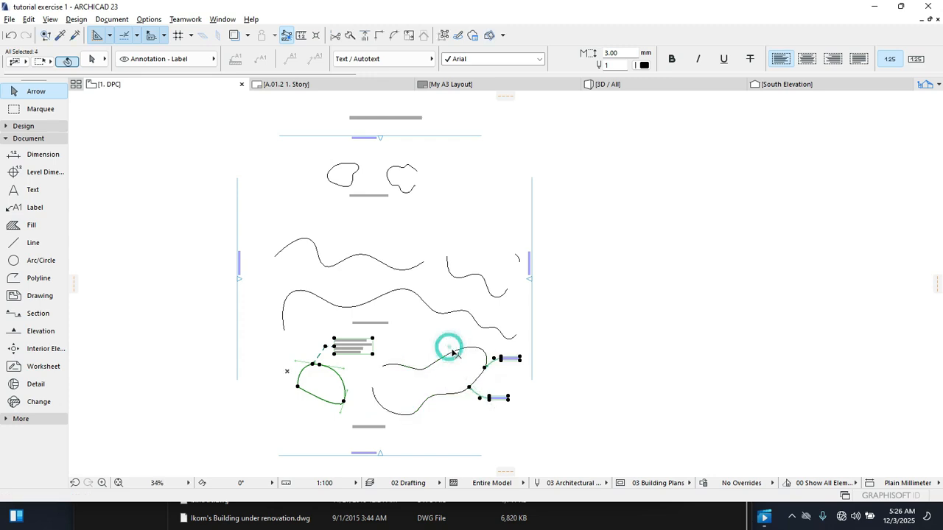
{"action": "left_click", "coordinate": [376, 427], "text": "shift"}
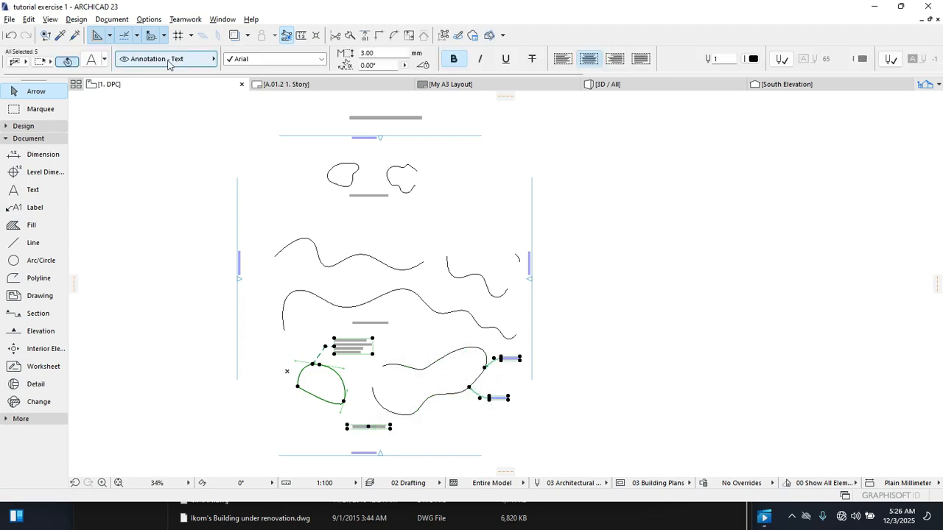
{"action": "key", "text": "ctrl+d"}
{"action": "left_click", "coordinate": [391, 383]}
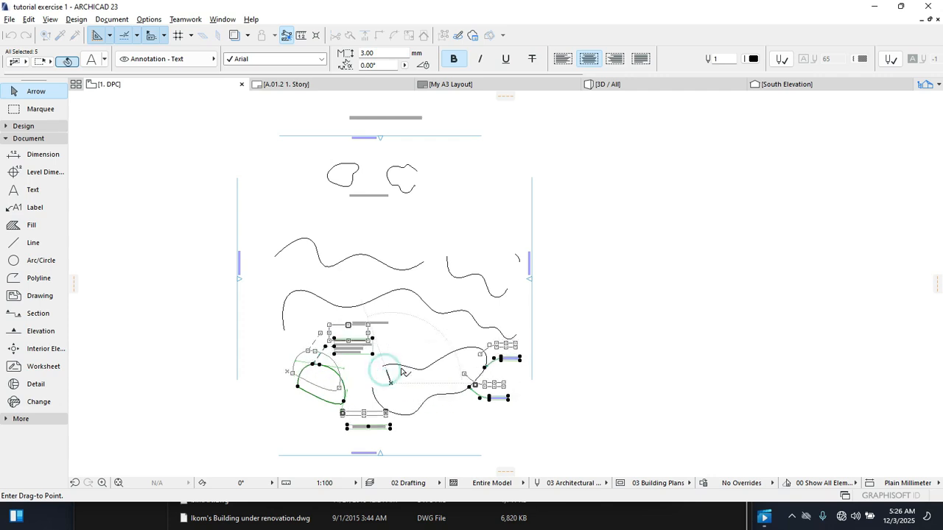
{"action": "left_click", "coordinate": [381, 371]}
Step: Move the two freehand splines and the 1. FREEHAND METHOD heading down, just above the open wavy splines
{"action": "left_click", "coordinate": [456, 241]}
{"action": "left_click", "coordinate": [379, 196]}
{"action": "left_click_drag", "start_coordinate": [448, 161], "coordinate": [307, 200]}
{"action": "left_click_drag", "start_coordinate": [417, 195], "coordinate": [417, 236]}
Step: Move the METHODS OF DRAWING SPLINS title straight down to just above the freehand splines
{"action": "left_click", "coordinate": [404, 119]}
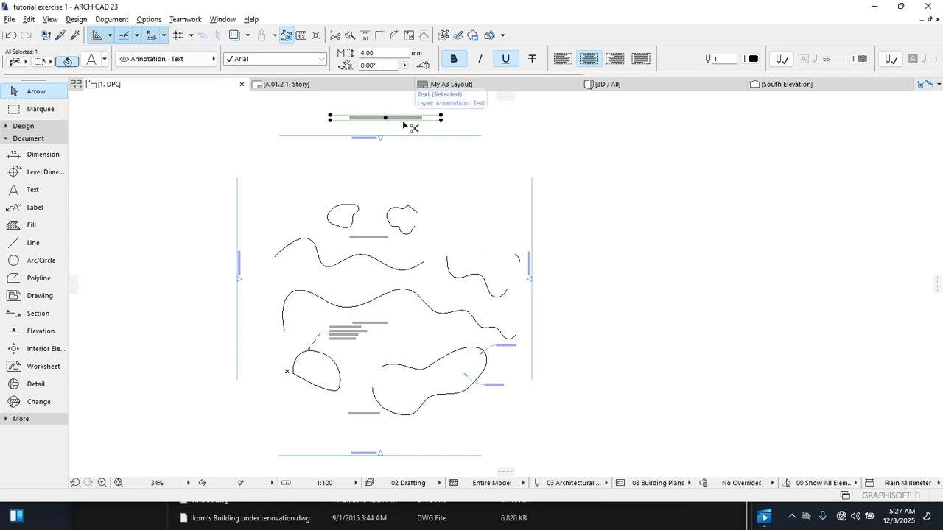
{"action": "key", "text": "ctrl+d"}
{"action": "left_click", "coordinate": [403, 120]}
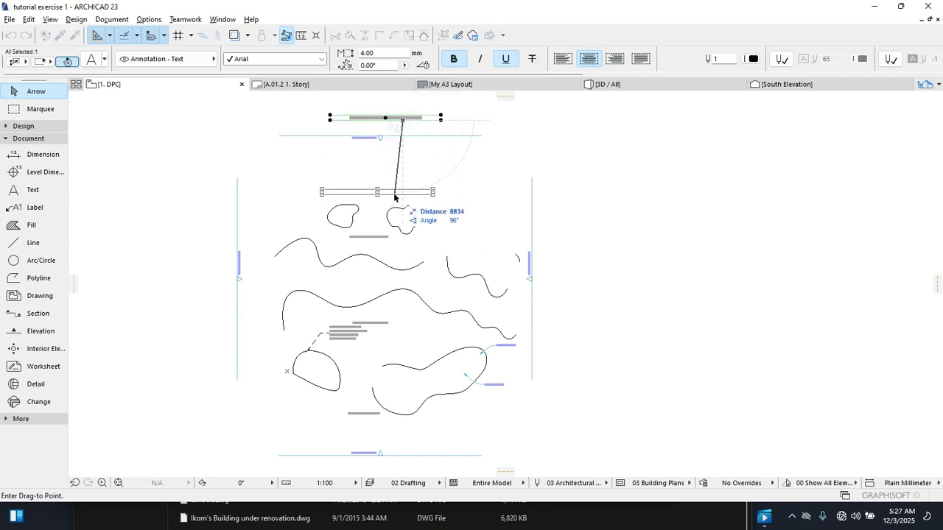
{"action": "left_click", "coordinate": [402, 191]}
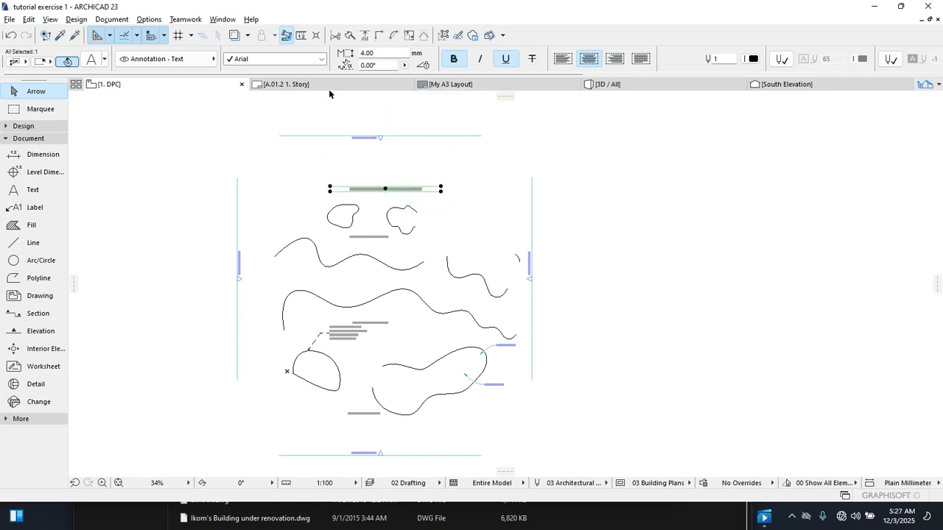
Step: Return to the A.01.2 1. Story layout and check the rearranged DPC drawing on the sheet
{"action": "left_click", "coordinate": [329, 92]}
{"action": "left_click", "coordinate": [358, 85]}
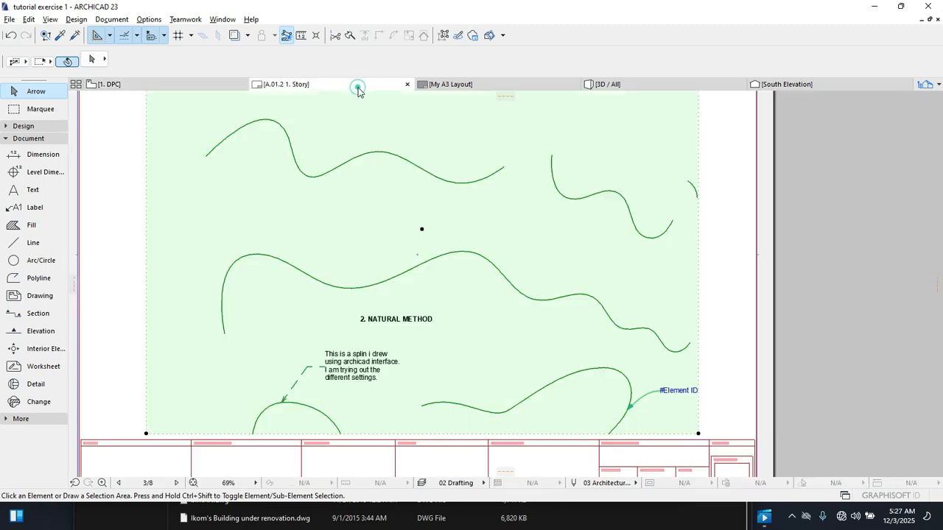
{"action": "left_click", "coordinate": [374, 287]}
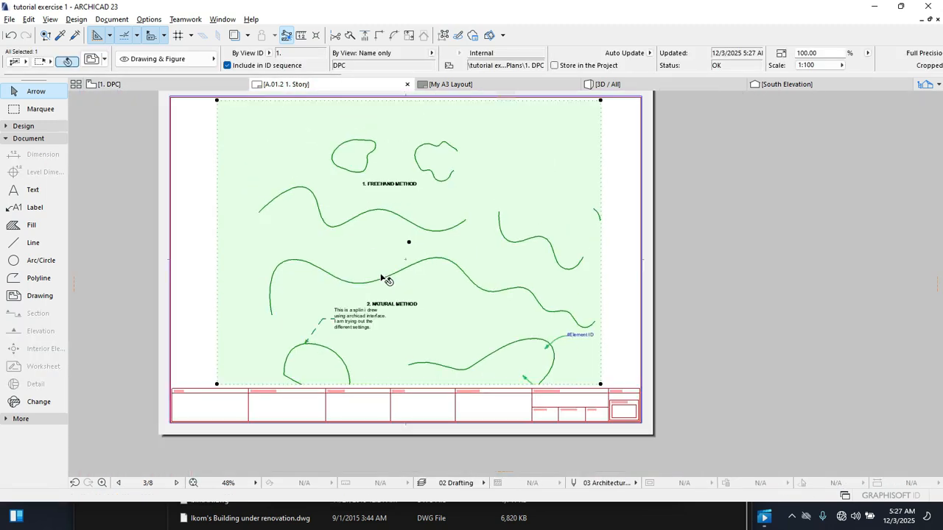
{"action": "scroll", "coordinate": [379, 279], "scroll_direction": "down", "scroll_amount": 2}
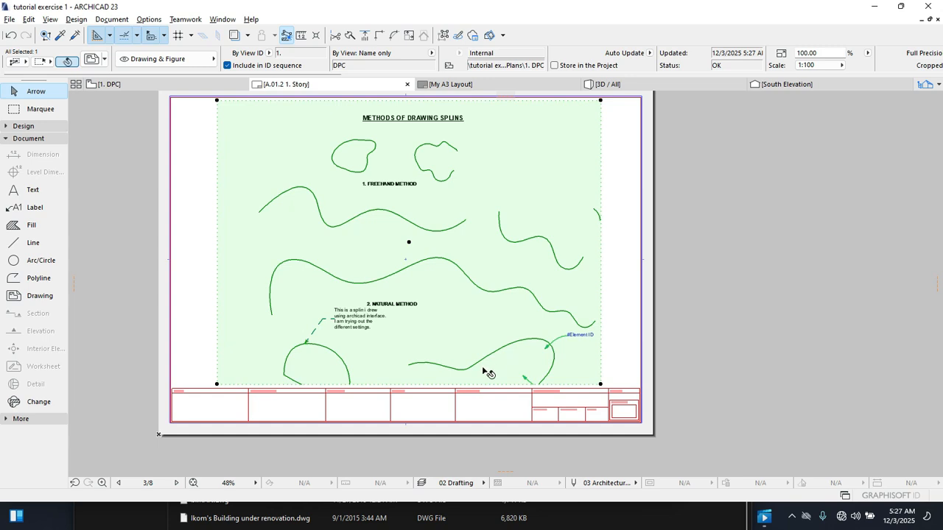
{"action": "scroll", "coordinate": [410, 254], "scroll_direction": "up", "scroll_amount": 2}
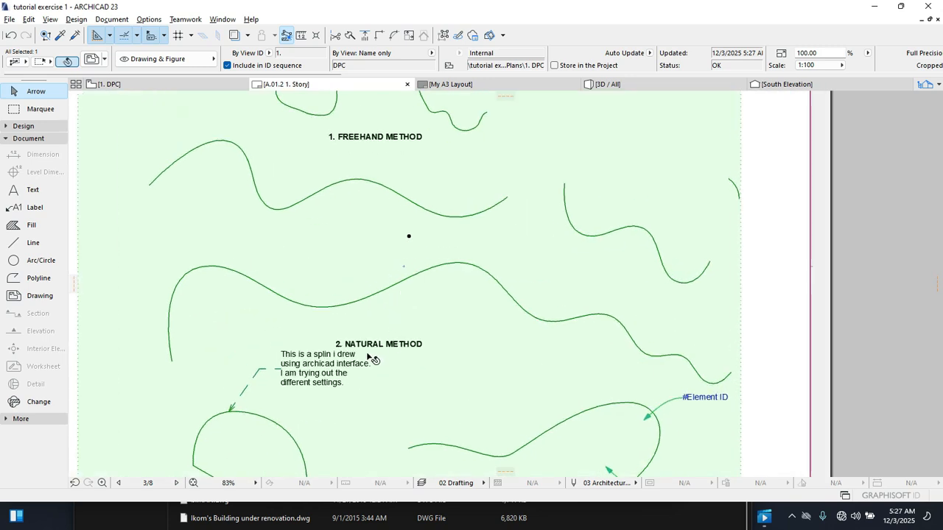
{"action": "scroll", "coordinate": [349, 291], "scroll_direction": "down", "scroll_amount": 2}
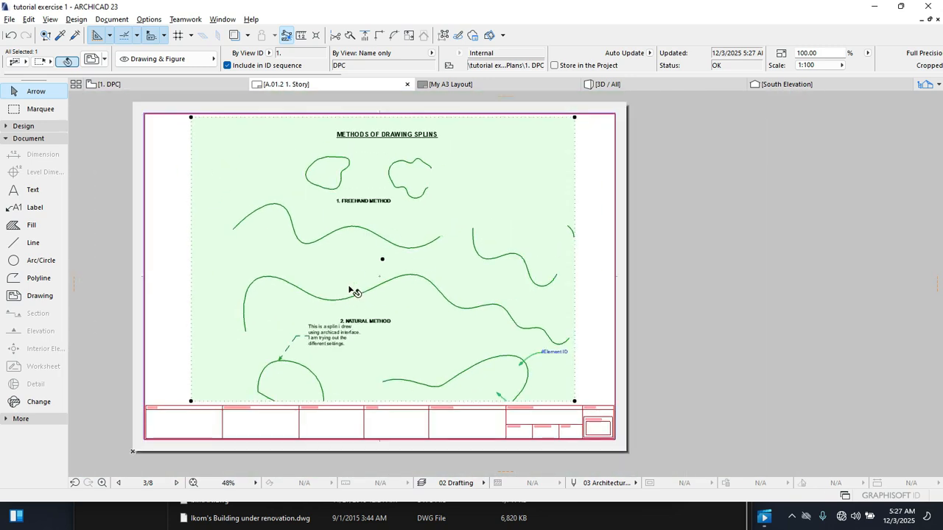